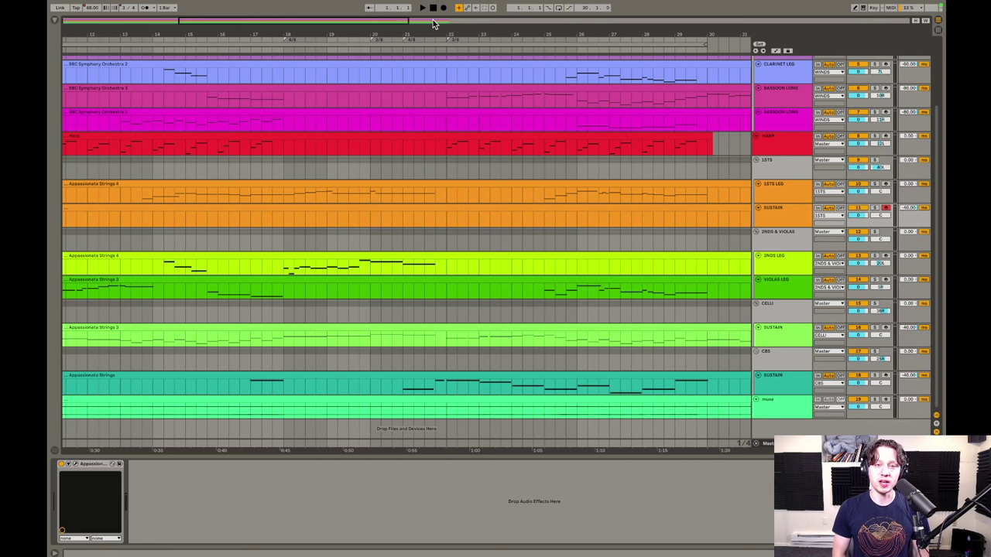
Play back the full orchestral arrangement.
click(423, 7)
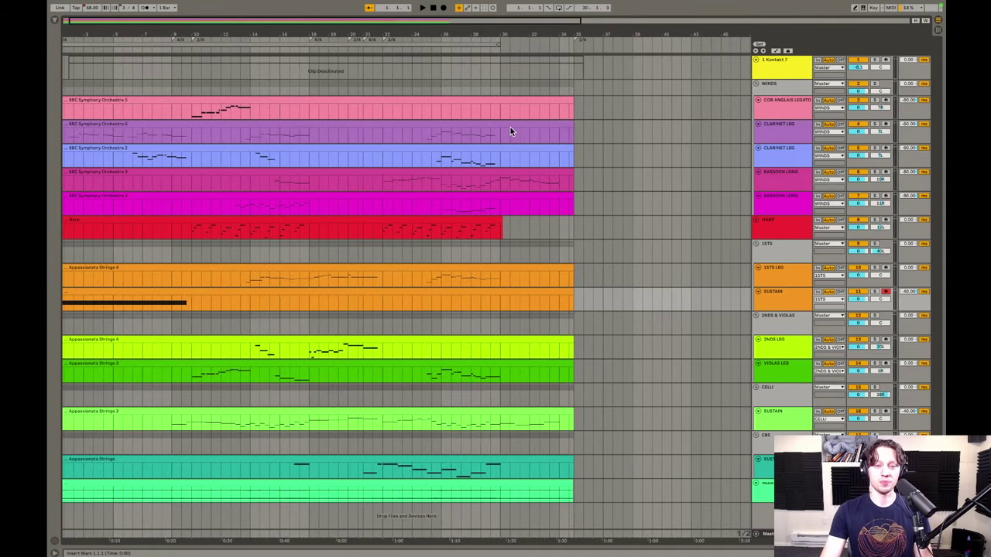
Reactivate the deactivated clip on the Kontakt 7 track and open its notes in the piano roll.
click(395, 62)
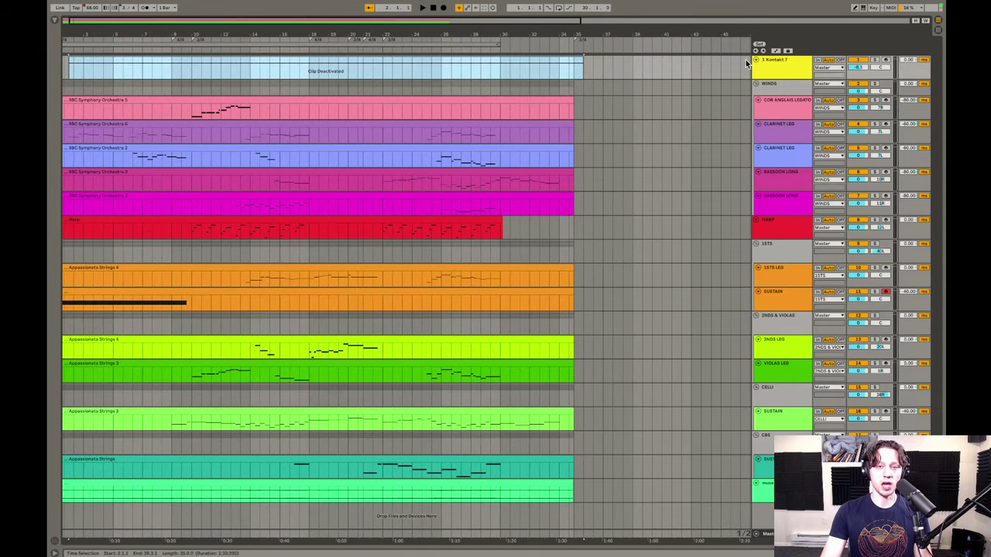
double_click(497, 58)
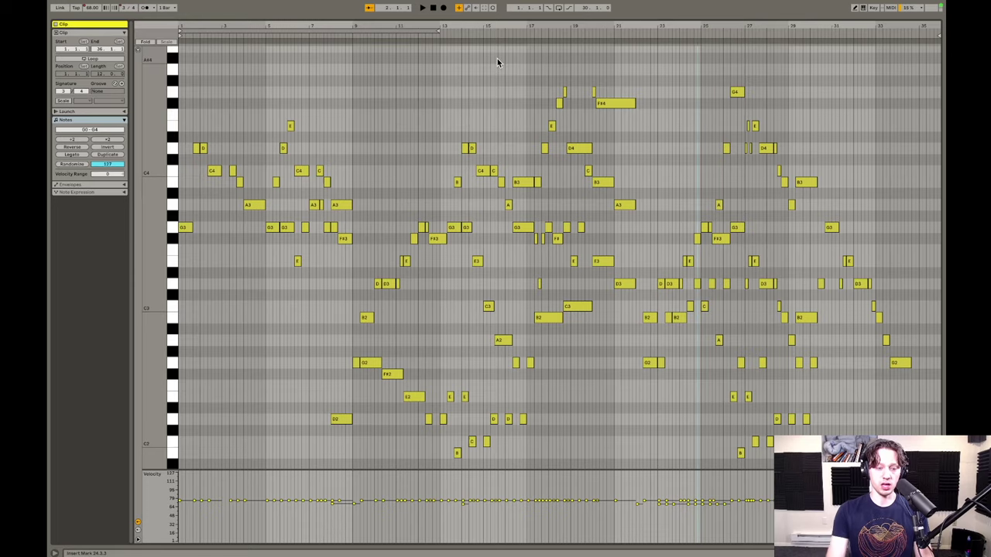
key(shift+Tab)
click(497, 58)
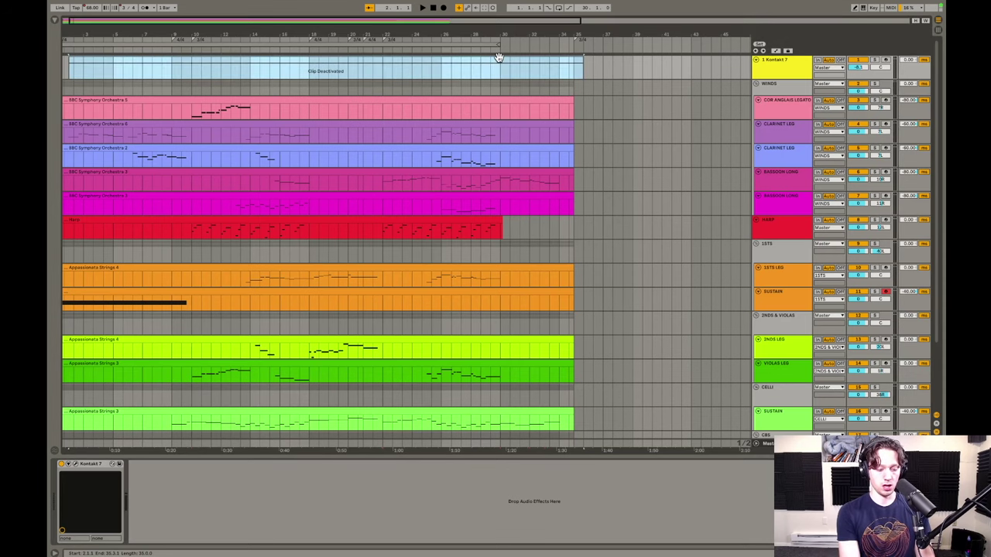
key(0)
double_click(498, 58)
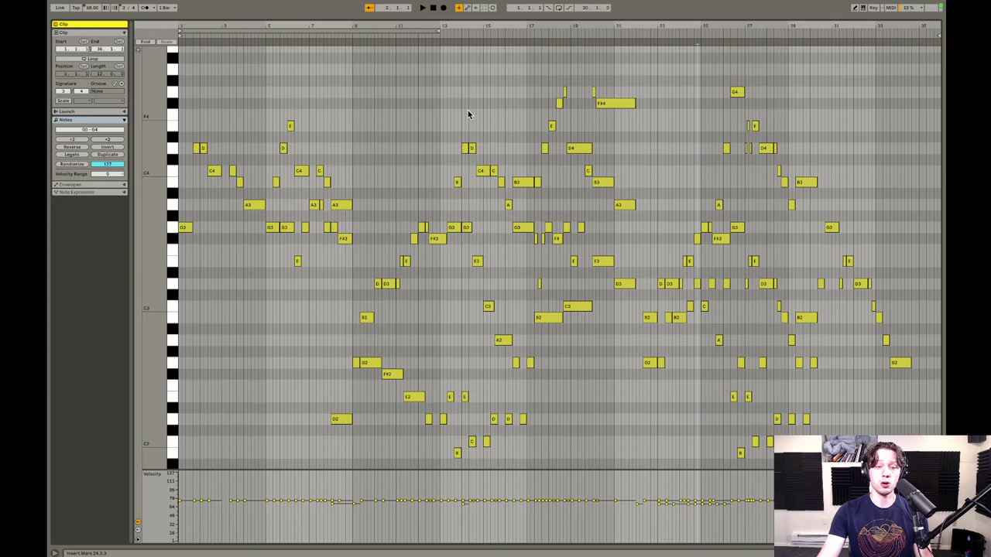
drag(467, 25, 472, 81)
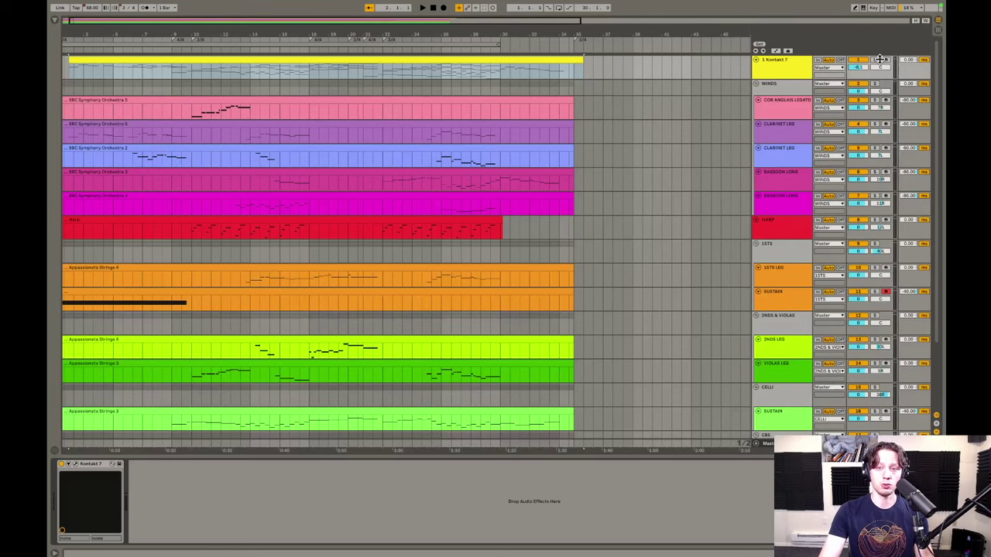
Solo the Kontakt 7 track, open its clip and play the notes from bar 9 to about bar 17.
click(878, 59)
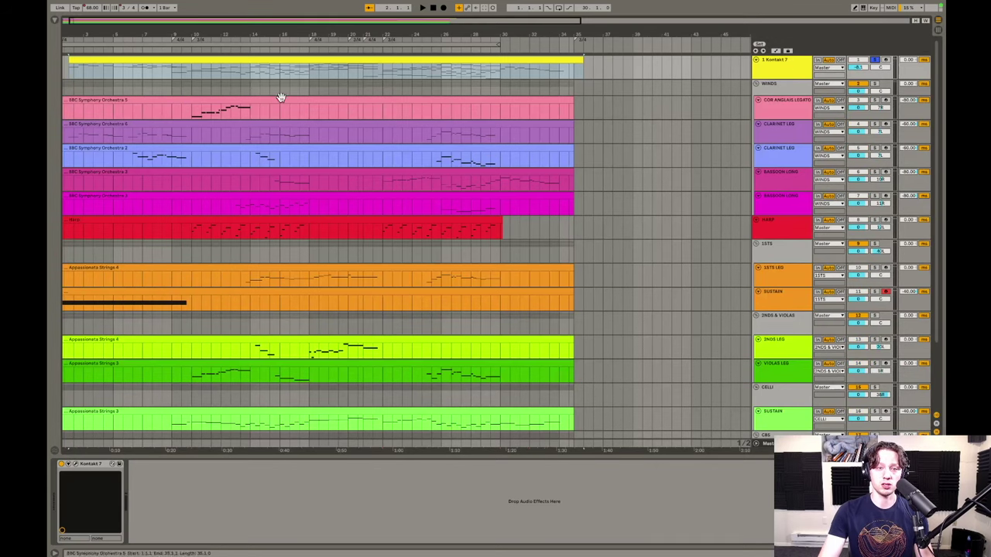
double_click(220, 61)
drag(426, 27, 441, 71)
drag(152, 256, 135, 257)
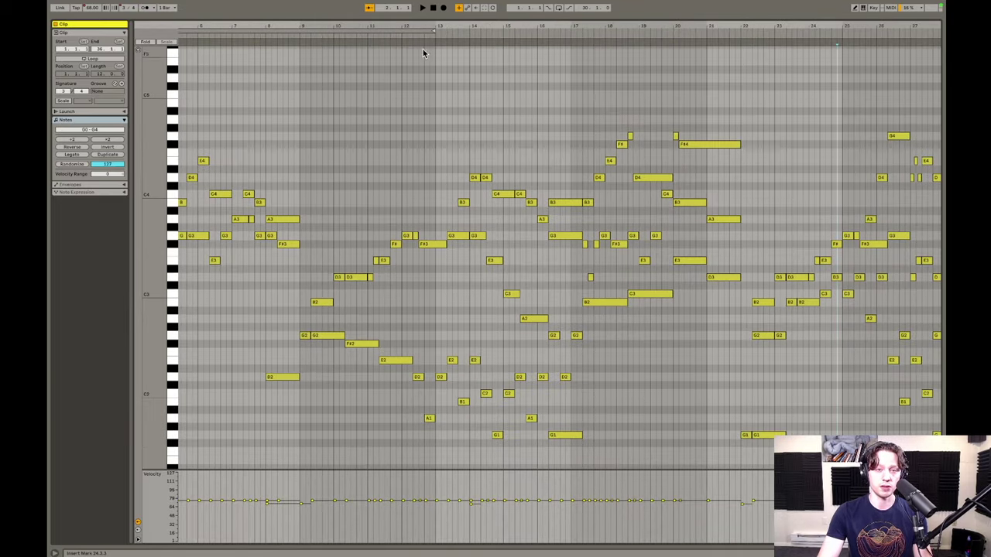
drag(466, 24, 443, 62)
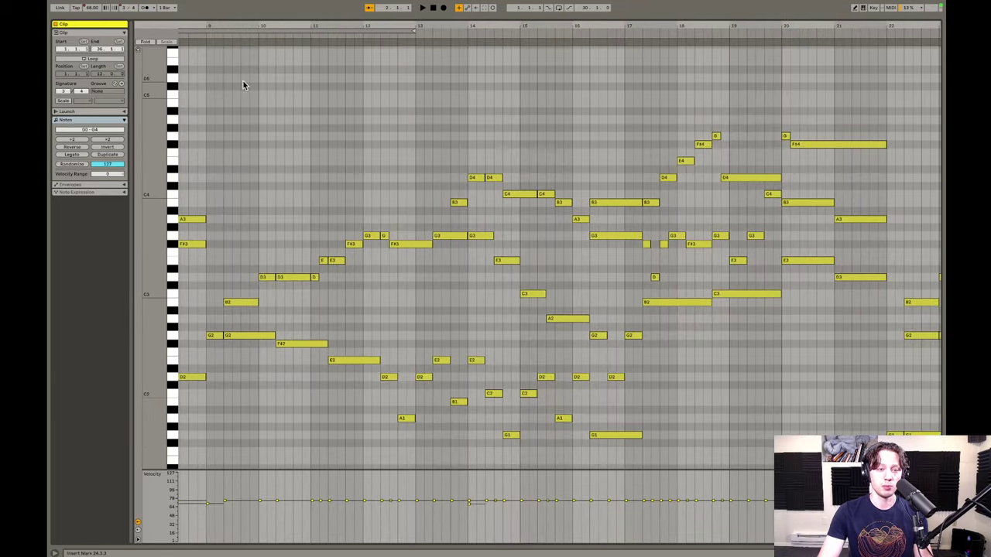
click(202, 36)
drag(340, 27, 388, 32)
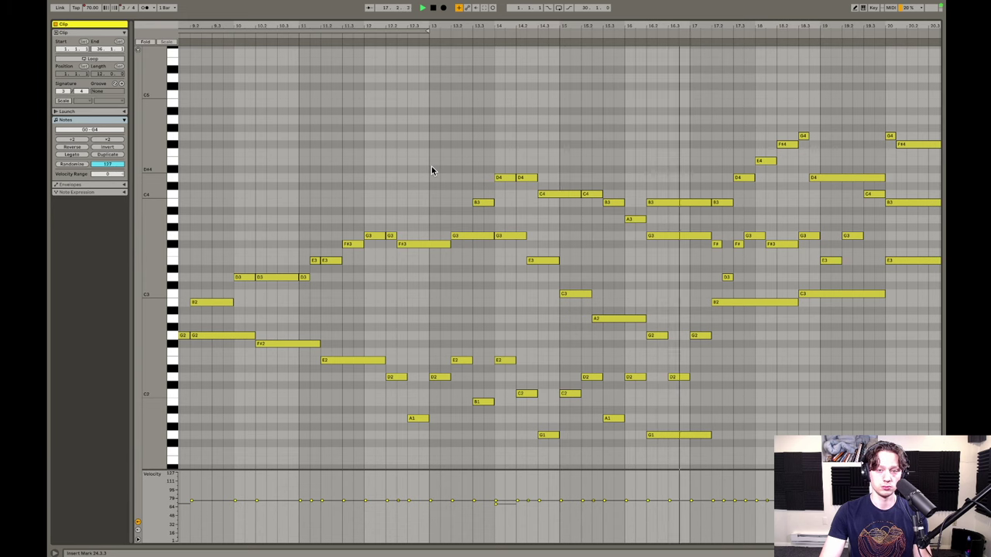
key(space)
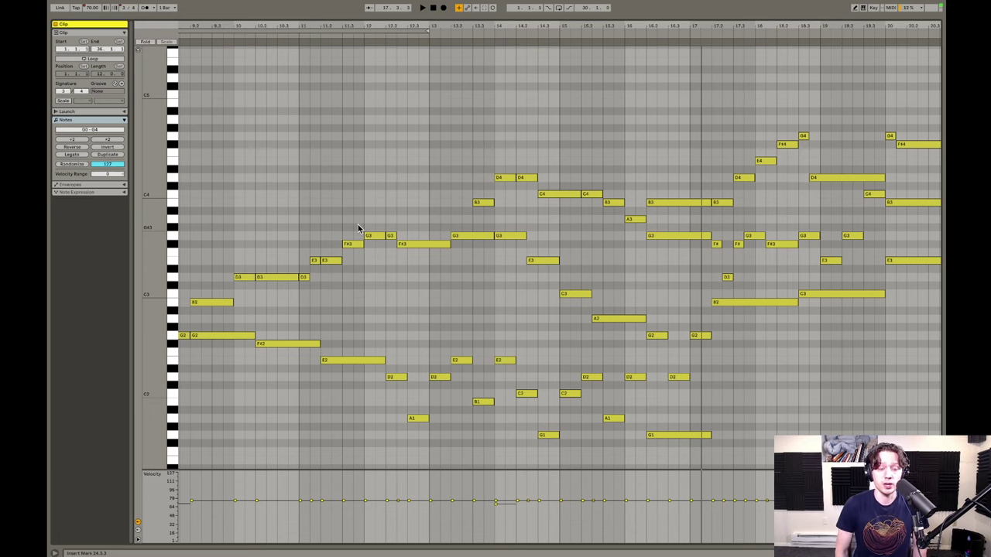
Examine the harmony of bars 9 to 13 by selecting the notes of each chord in turn.
scroll(252, 267, left, 1)
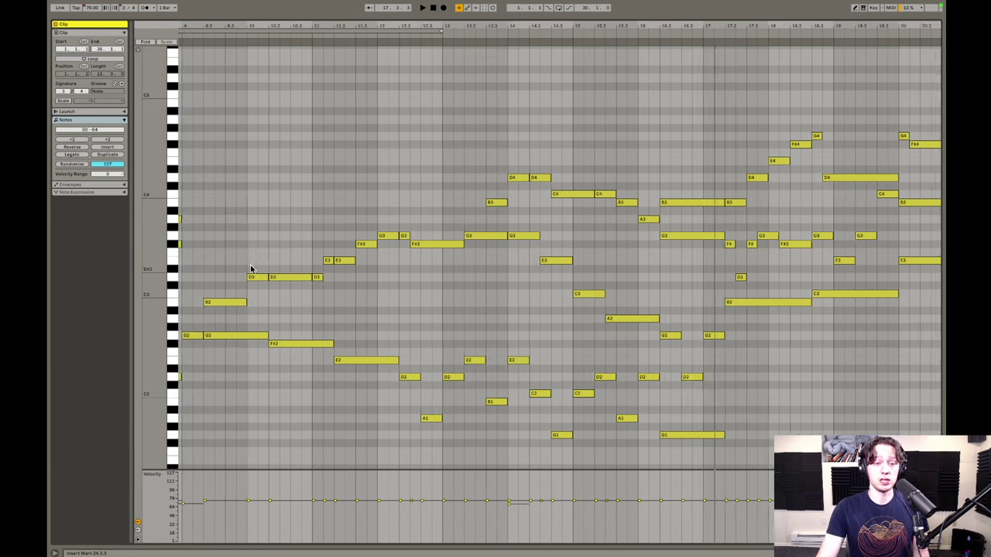
drag(224, 246, 283, 354)
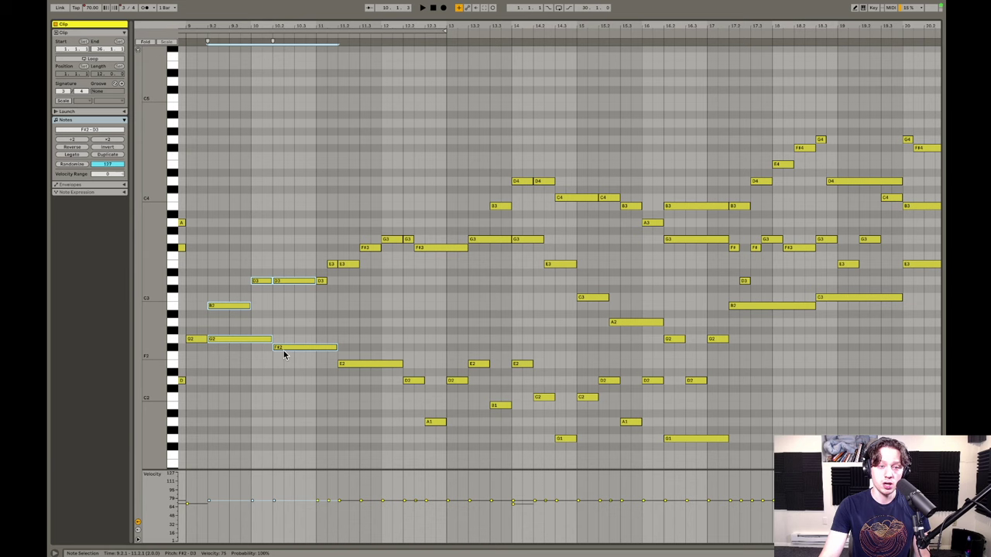
drag(284, 253, 299, 361)
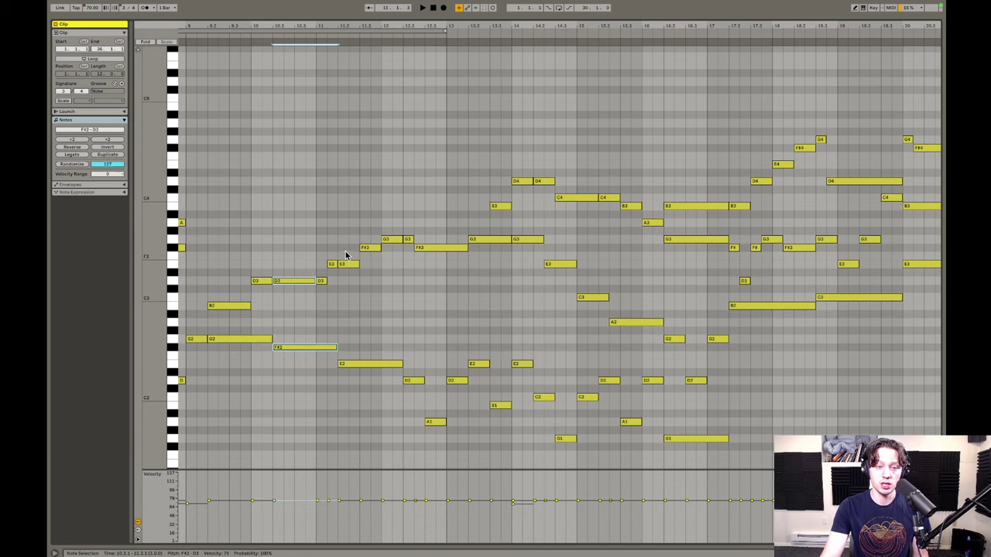
drag(353, 215, 395, 377)
drag(419, 231, 456, 438)
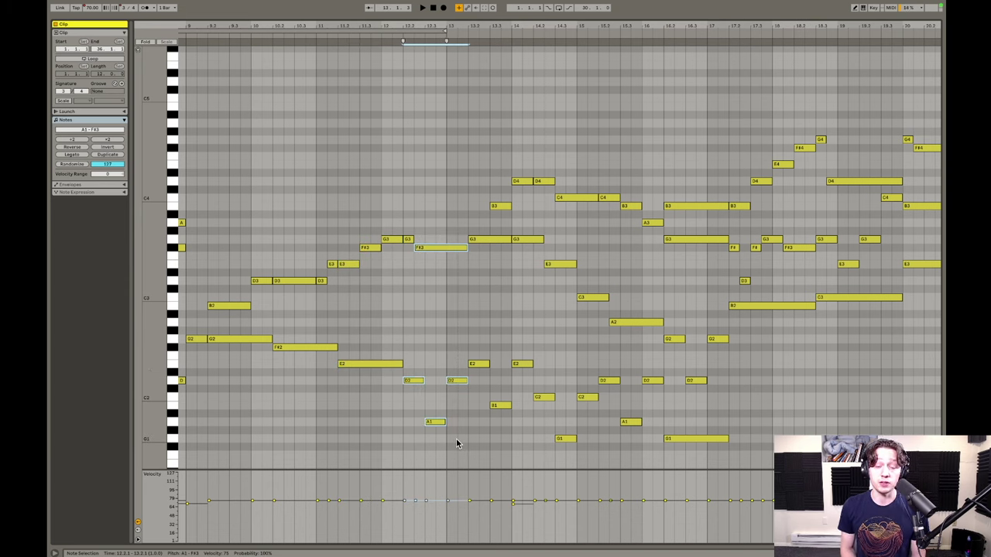
scroll(506, 271, right, 2)
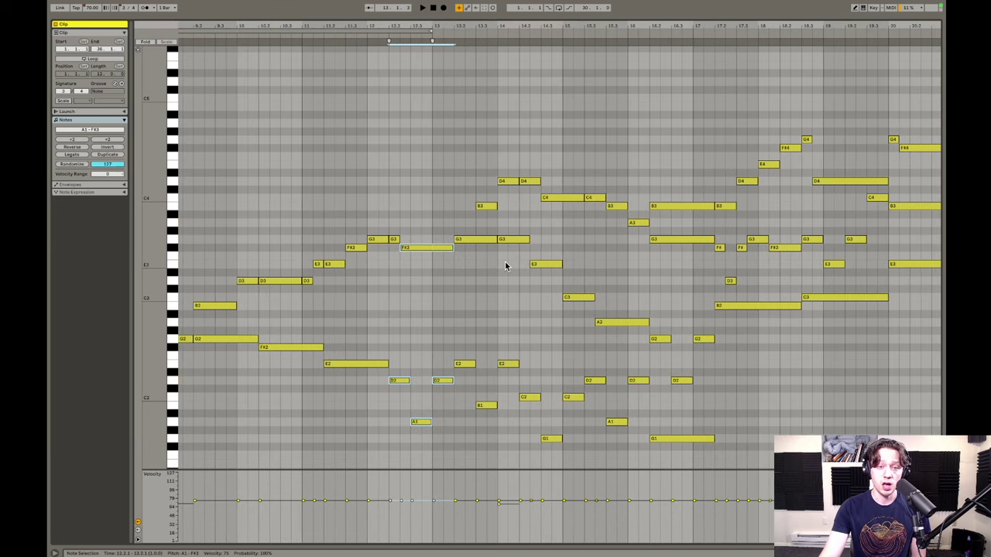
Examine the chords of bars 13 to 17 group by group, and single out the C4 melody note in bar 15.
drag(462, 189, 505, 418)
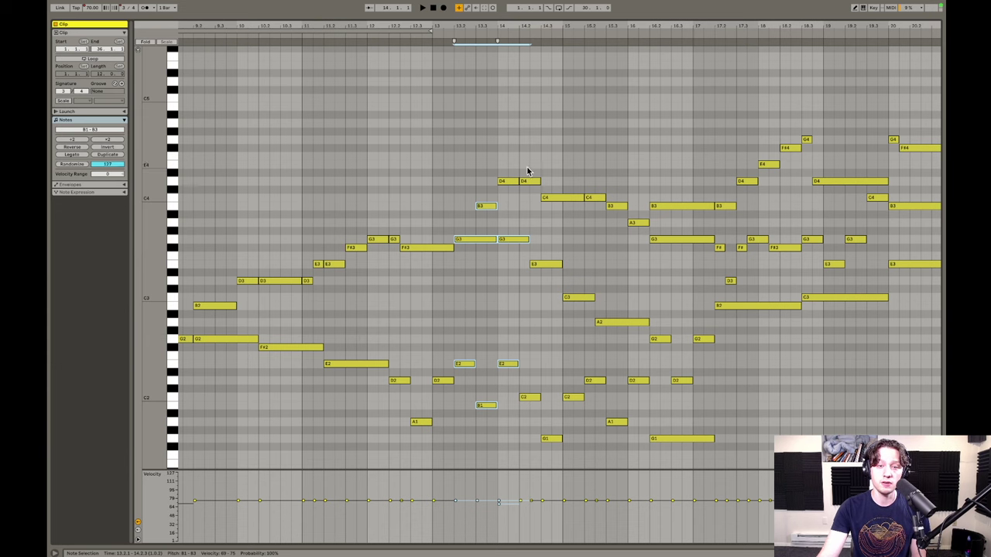
drag(545, 185, 582, 449)
drag(594, 178, 642, 428)
drag(653, 176, 696, 446)
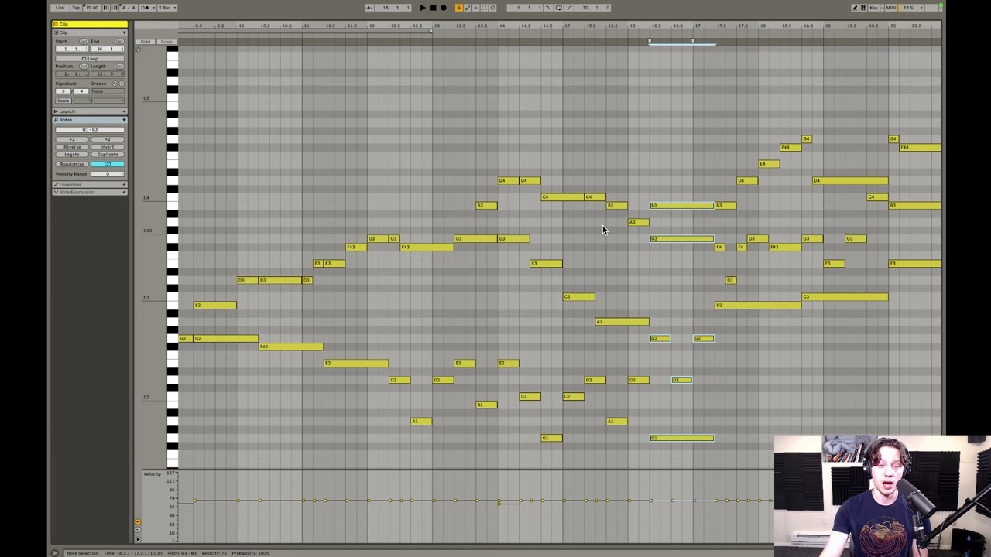
drag(597, 181, 633, 442)
click(599, 197)
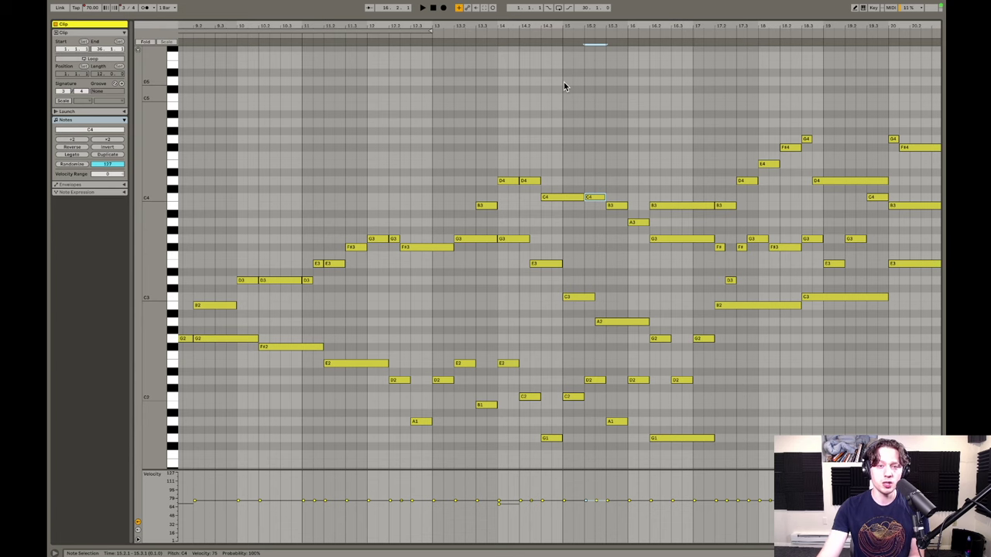
Highlight the section from bar 9 to 17 and the following phrase from bar 17 to 22 by selecting their notes.
drag(561, 28, 562, 17)
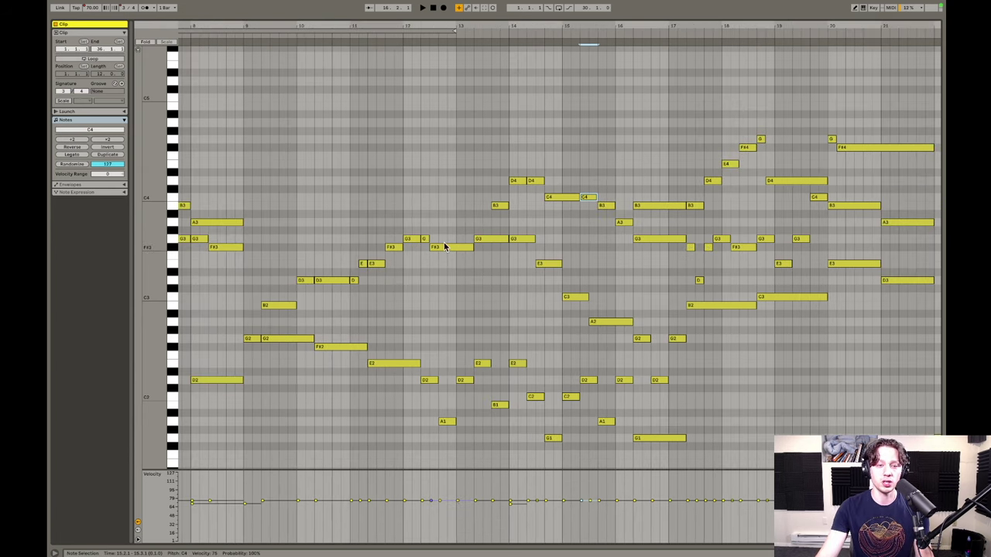
drag(286, 191, 636, 452)
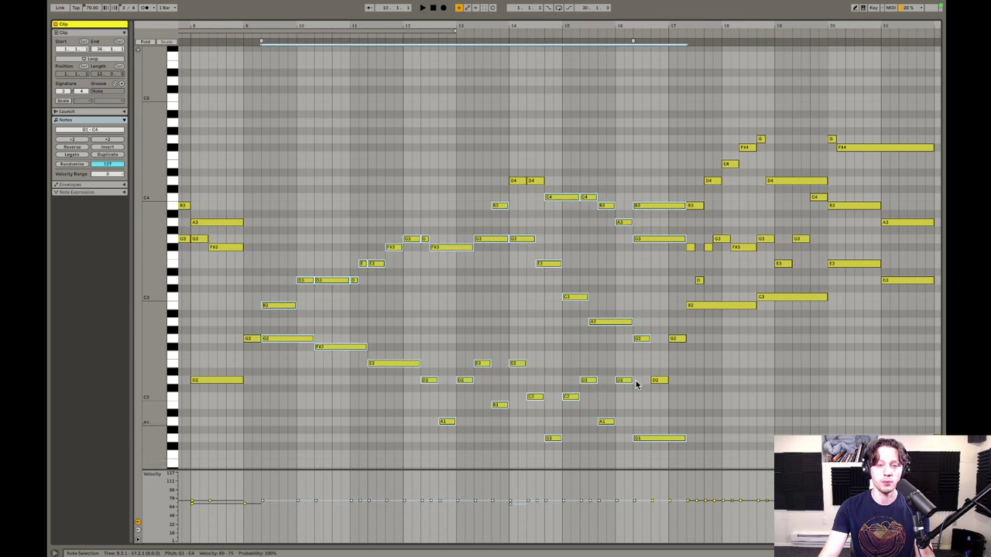
scroll(631, 356, right, 3)
scroll(626, 333, right, 10)
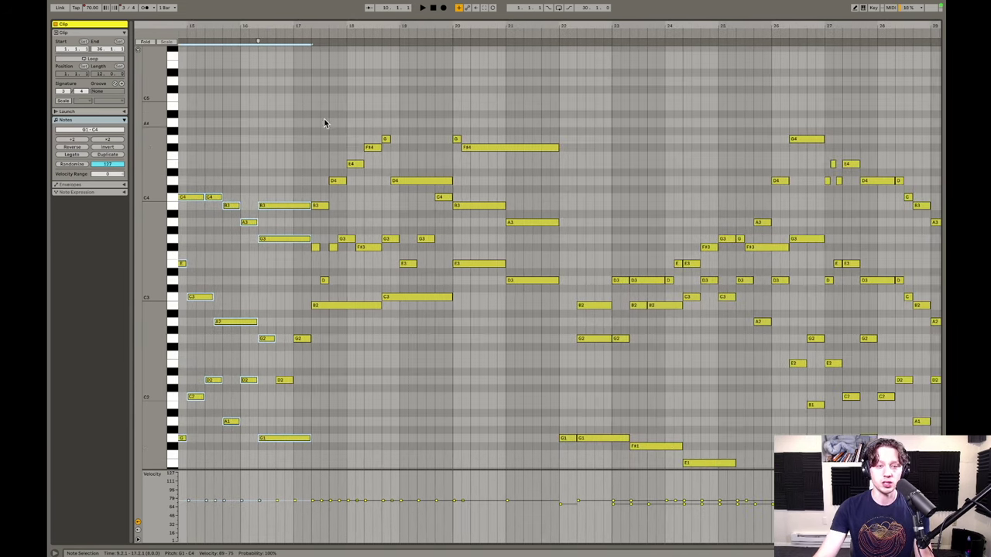
drag(325, 122, 524, 361)
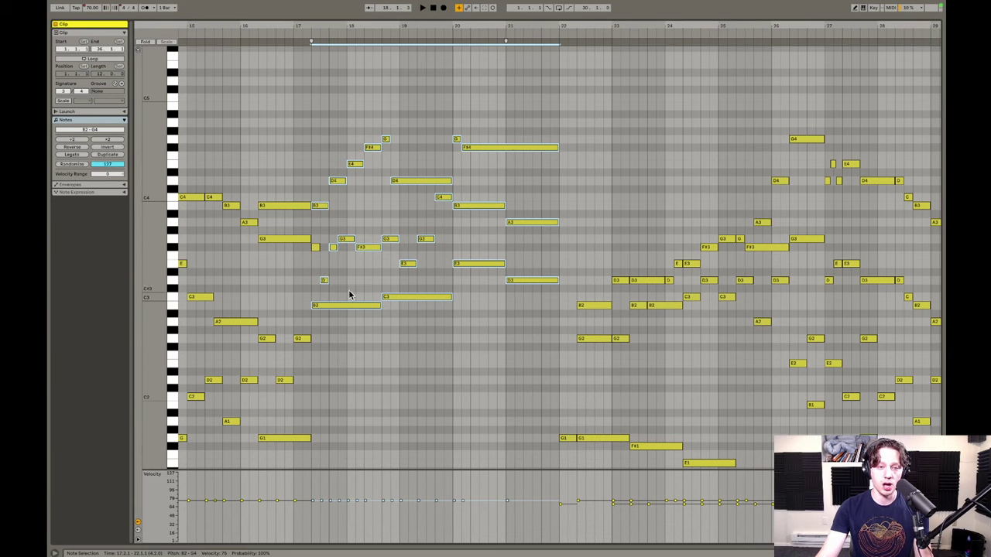
drag(323, 126, 519, 346)
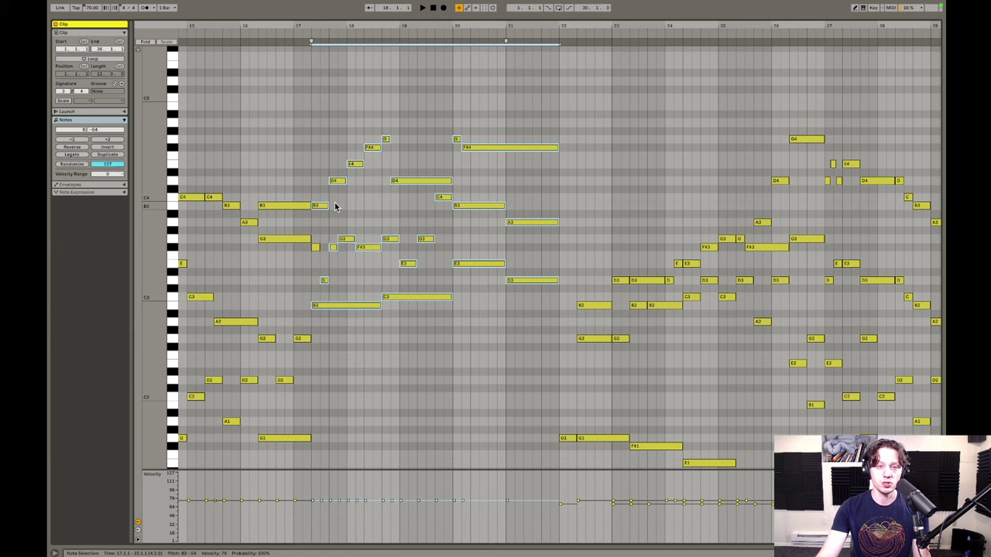
scroll(335, 207, left, 2)
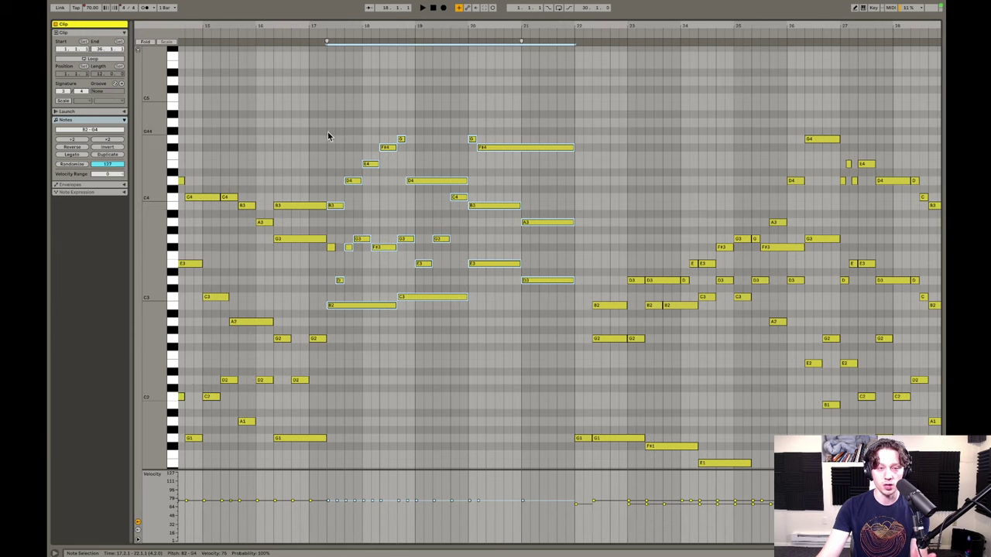
scroll(331, 130, right, 2)
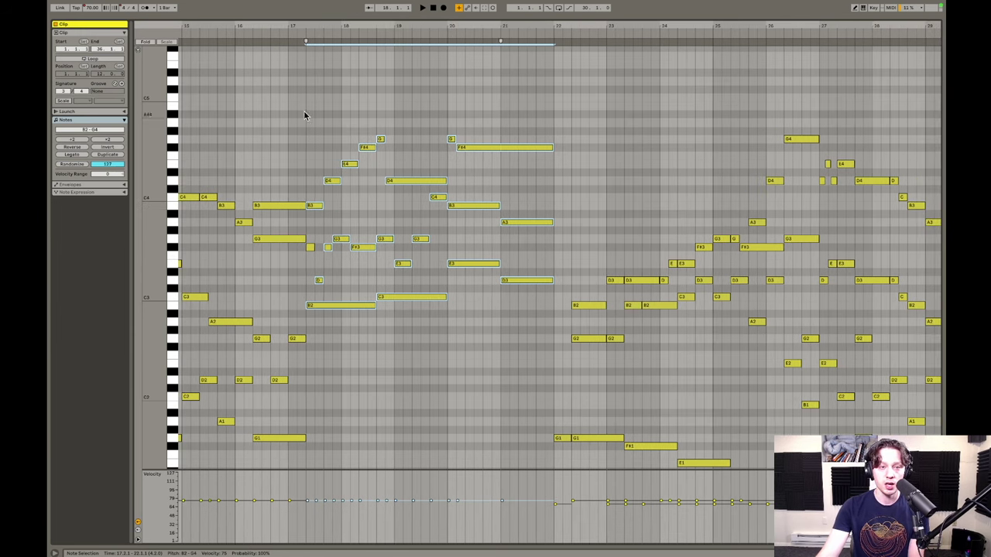
drag(305, 112, 528, 346)
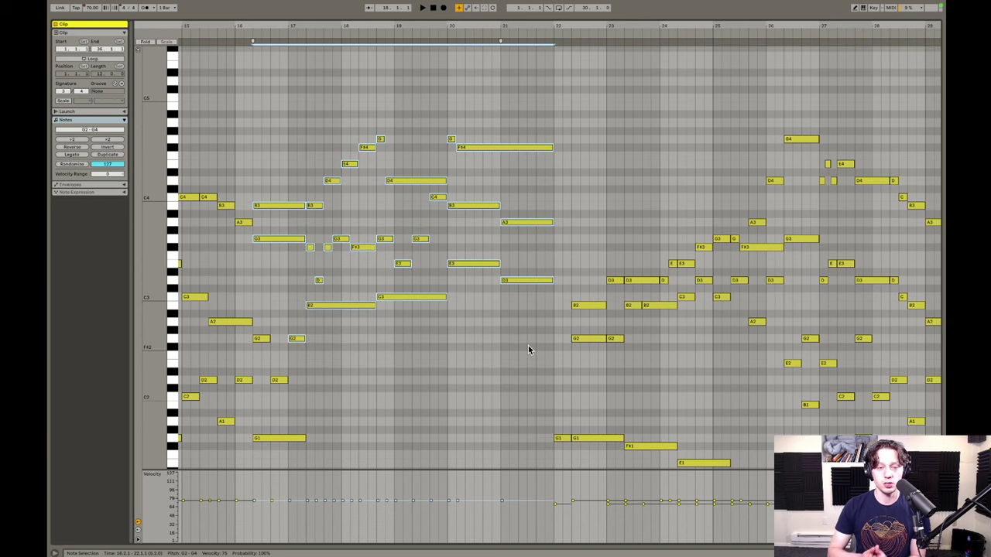
Review the notes from bar 22 onward and highlight the closing melody from bar 30 to the end of the clip.
scroll(530, 349, right, 10)
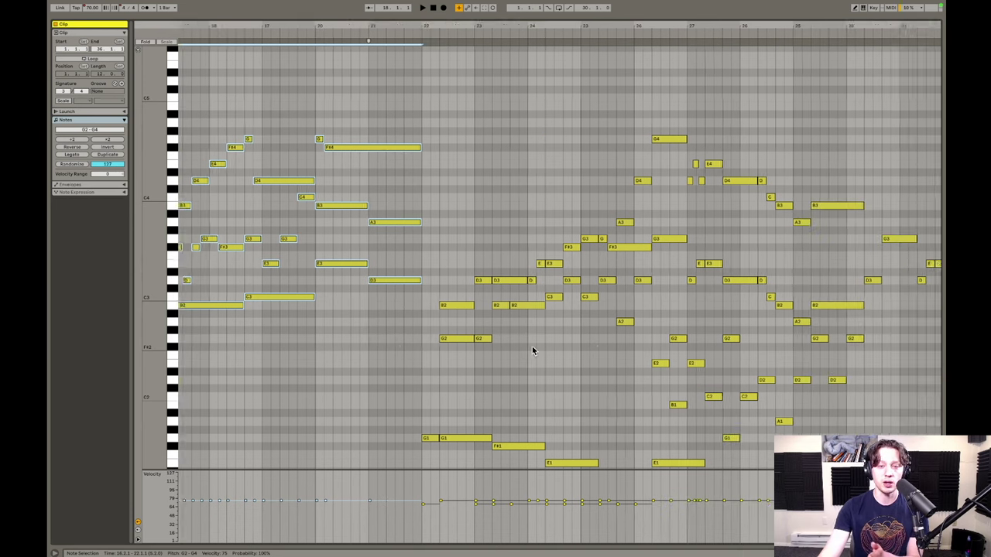
scroll(530, 349, down, 4)
scroll(532, 350, right, 1)
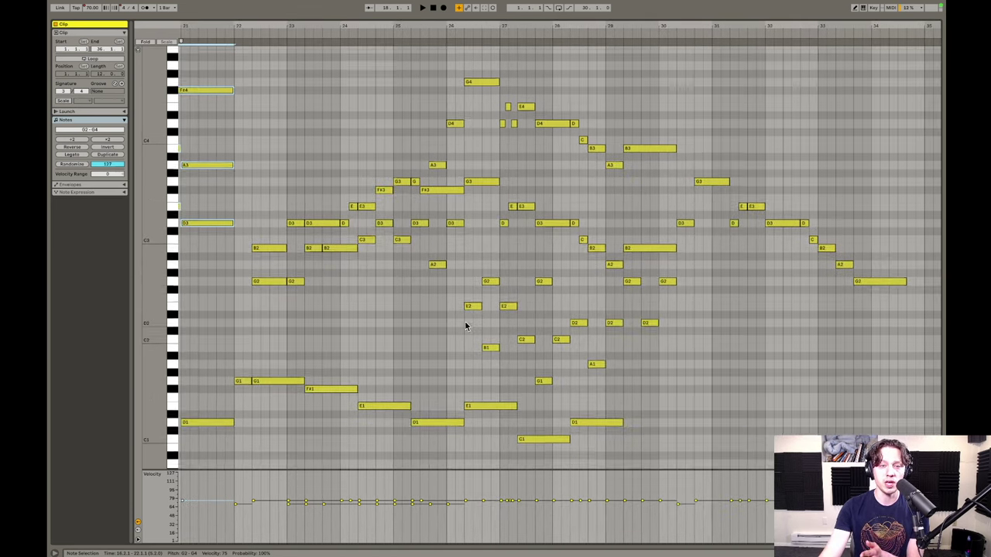
scroll(465, 326, up, 1)
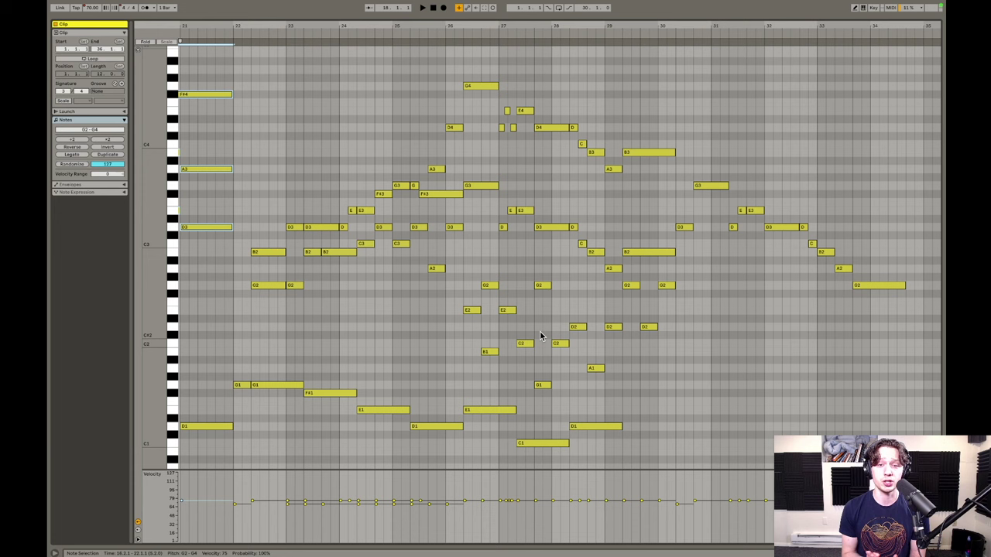
scroll(477, 309, right, 4)
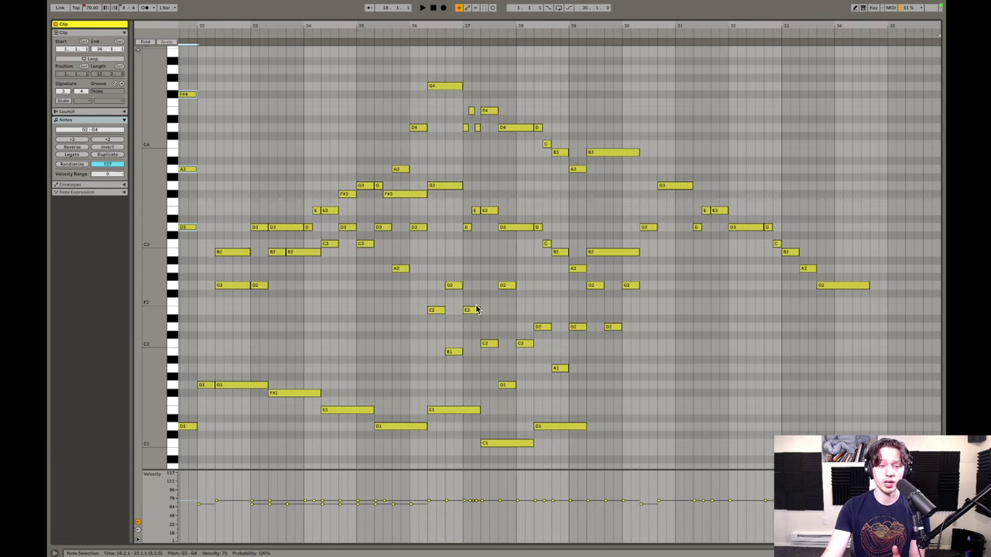
drag(658, 164, 890, 341)
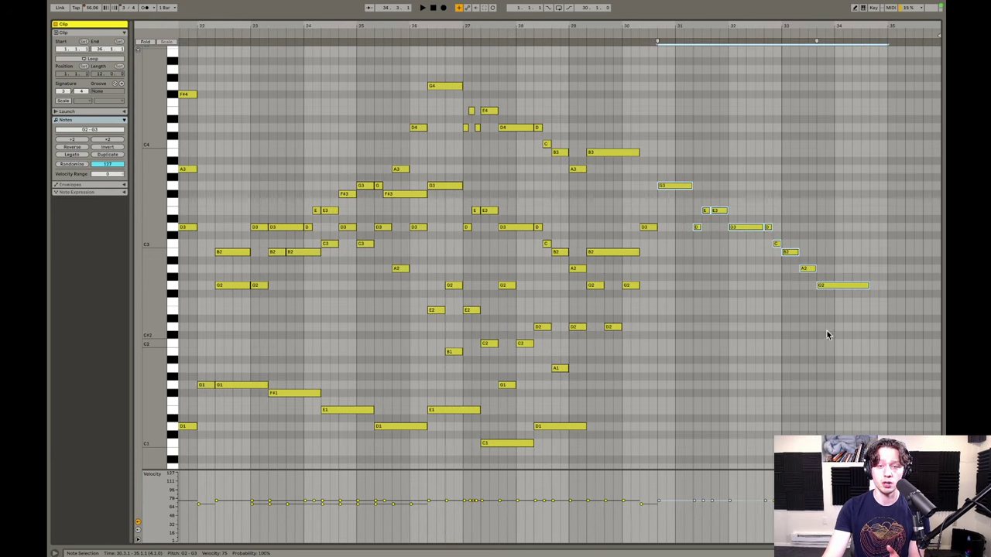
click(826, 334)
Return to the earlier section and select its melody and bass notes from bar 9 to 17.
scroll(743, 336, left, 1)
scroll(742, 336, left, 15)
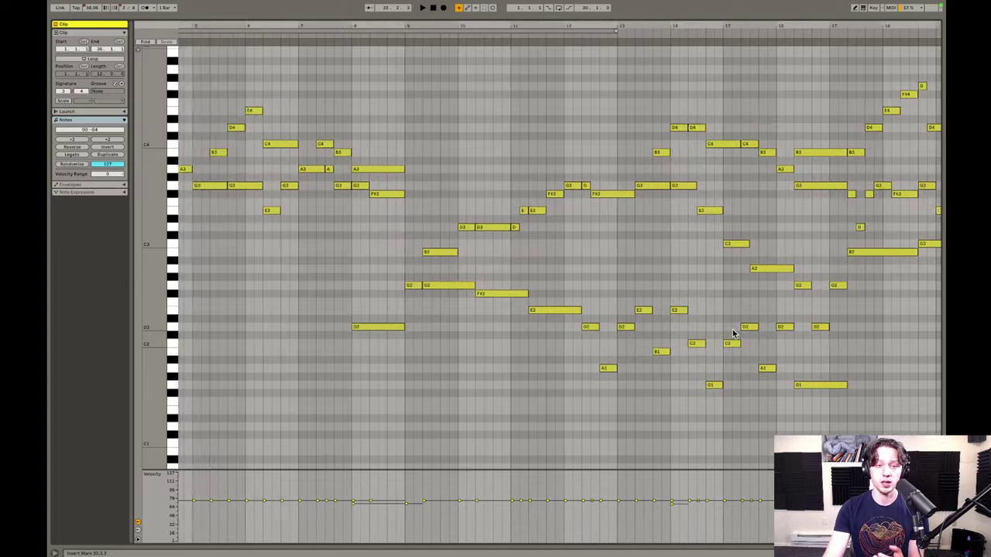
scroll(734, 333, right, 8)
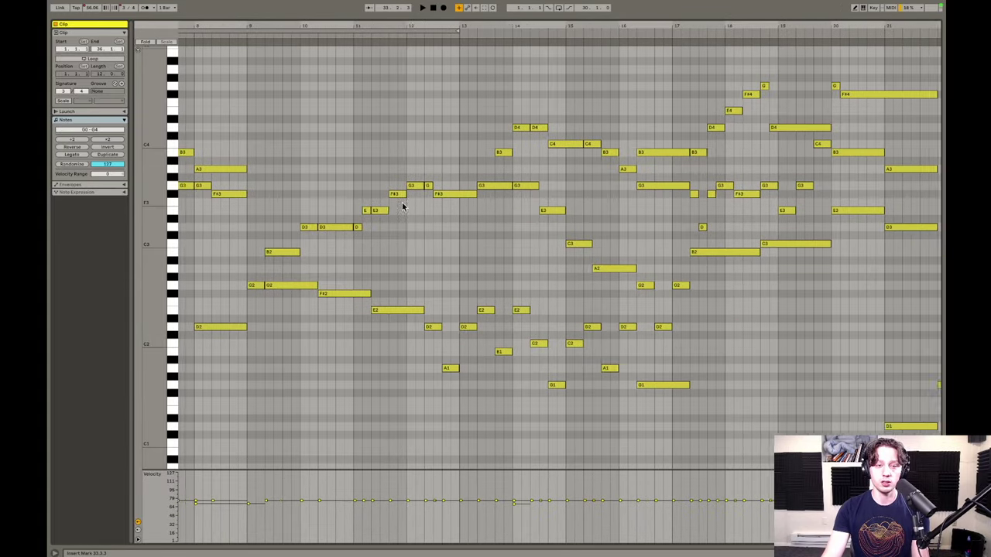
drag(280, 122, 642, 465)
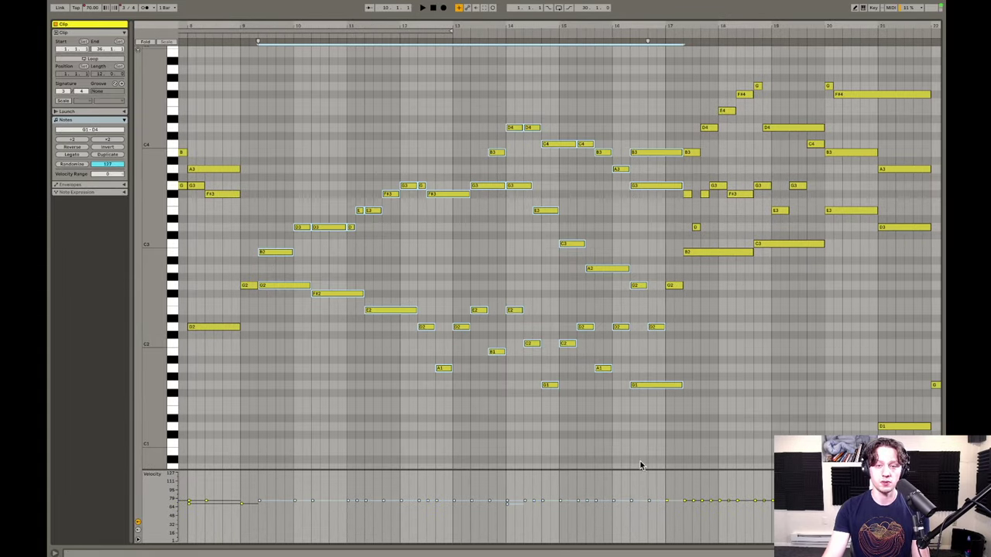
Highlight the phrase from bar 17 to 22 and the section from bar 22 to 30 by selecting their notes.
scroll(573, 401, right, 5)
scroll(573, 401, right, 3)
drag(416, 66, 614, 300)
scroll(613, 301, right, 7)
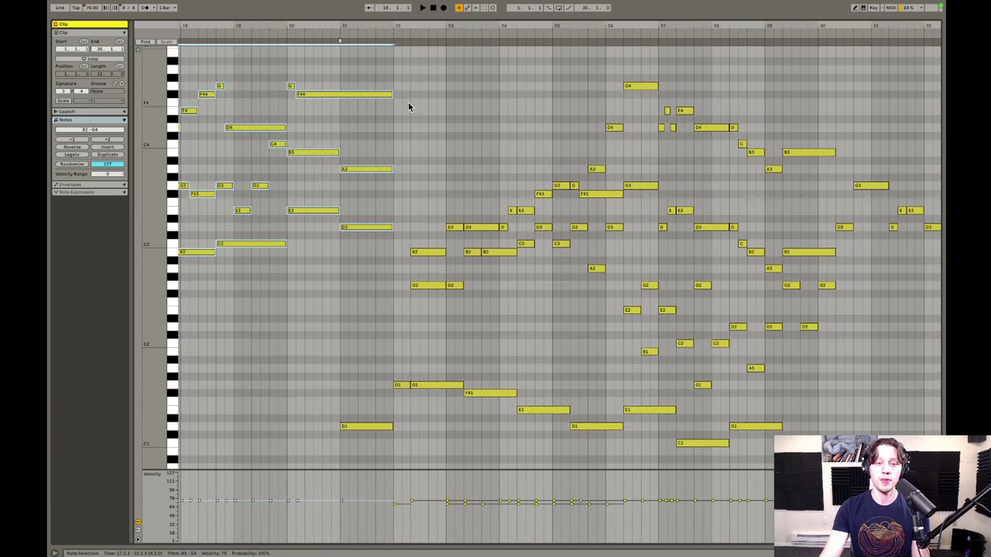
drag(418, 78, 828, 467)
scroll(807, 434, right, 1)
scroll(808, 434, right, 2)
scroll(787, 398, right, 1)
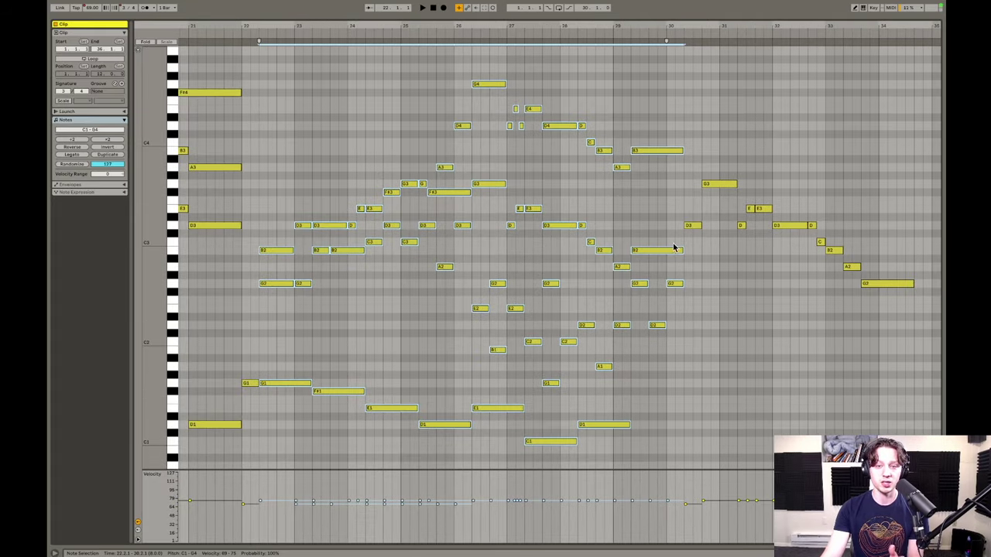
Return to the opening, highlight the introduction's melody from bar 1 to 9, and clear the selection.
scroll(844, 283, left, 15)
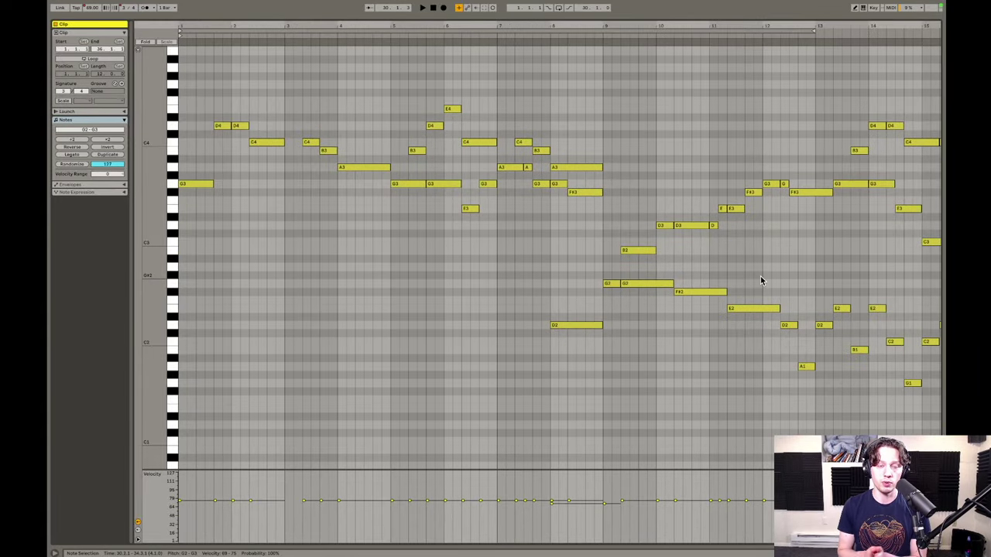
scroll(312, 200, up, 1)
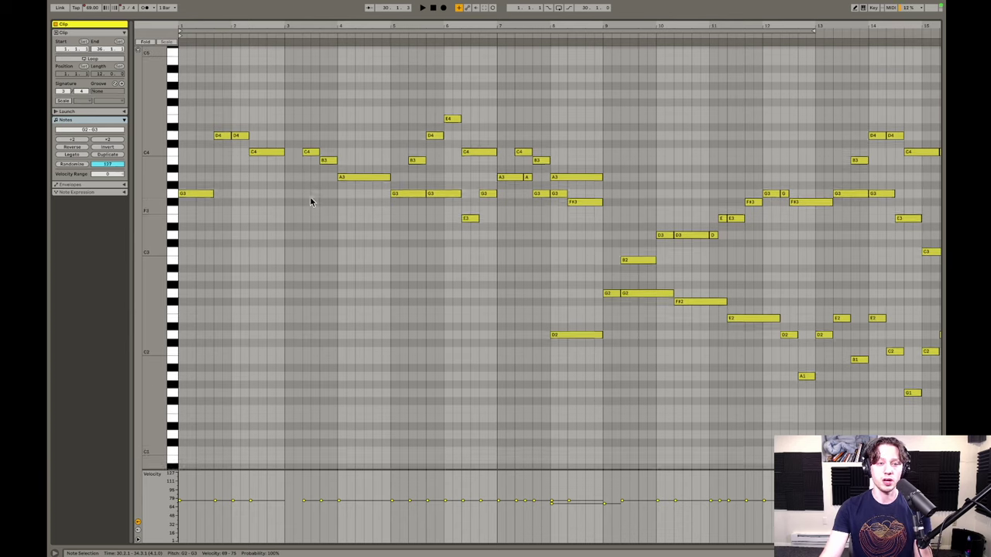
mouse_move(197, 114)
mouse_down()
mouse_move(476, 277)
mouse_move(577, 272)
mouse_up()
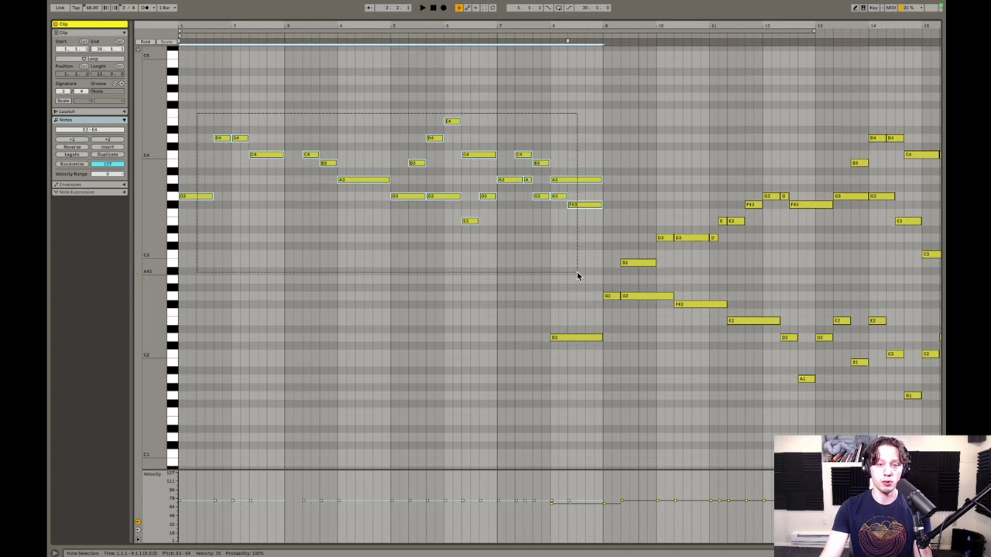
click(368, 246)
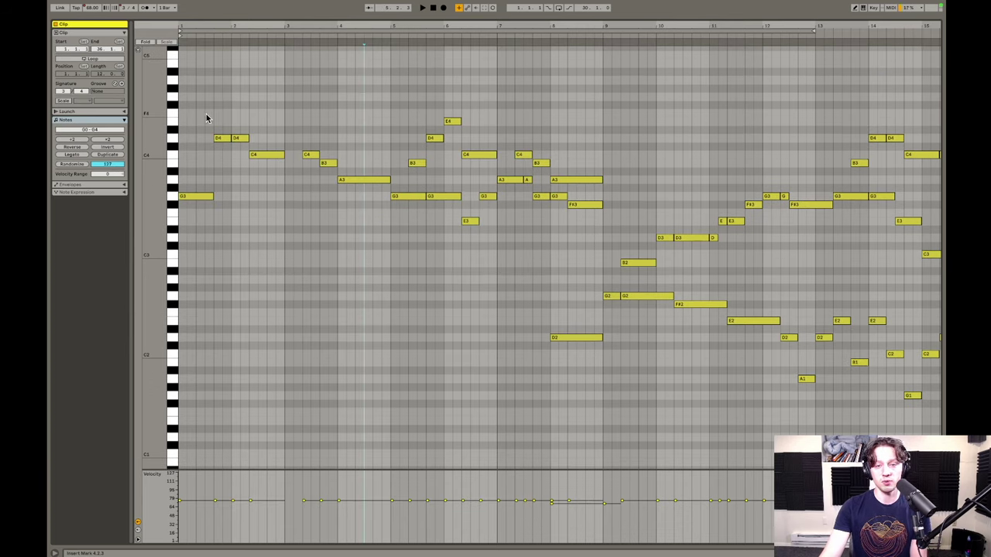
scroll(392, 140, right, 2)
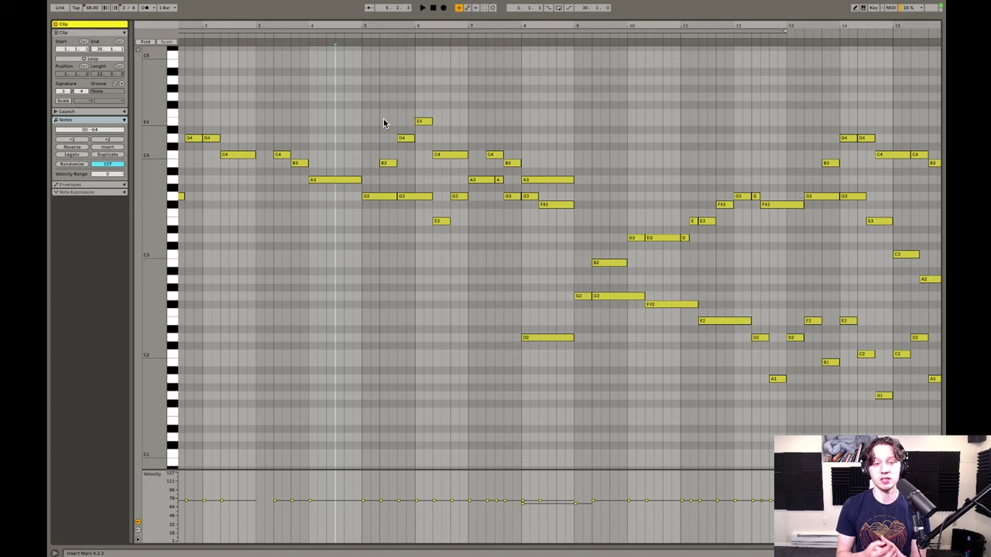
scroll(393, 117, left, 2)
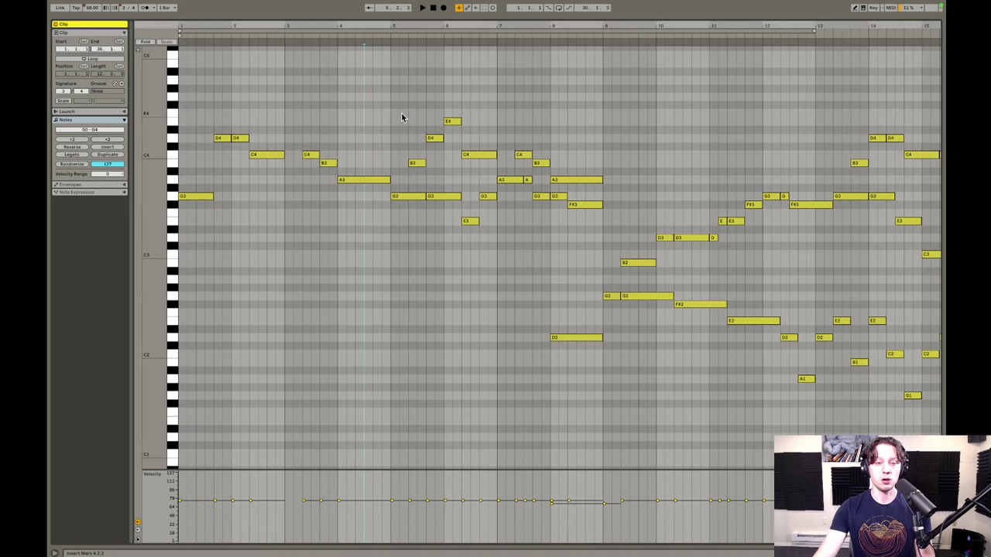
Return to the arrangement, take the piano sketch track out of solo, and focus on bars 1 to 18.
key(shift+Tab)
scroll(402, 141, down, 1)
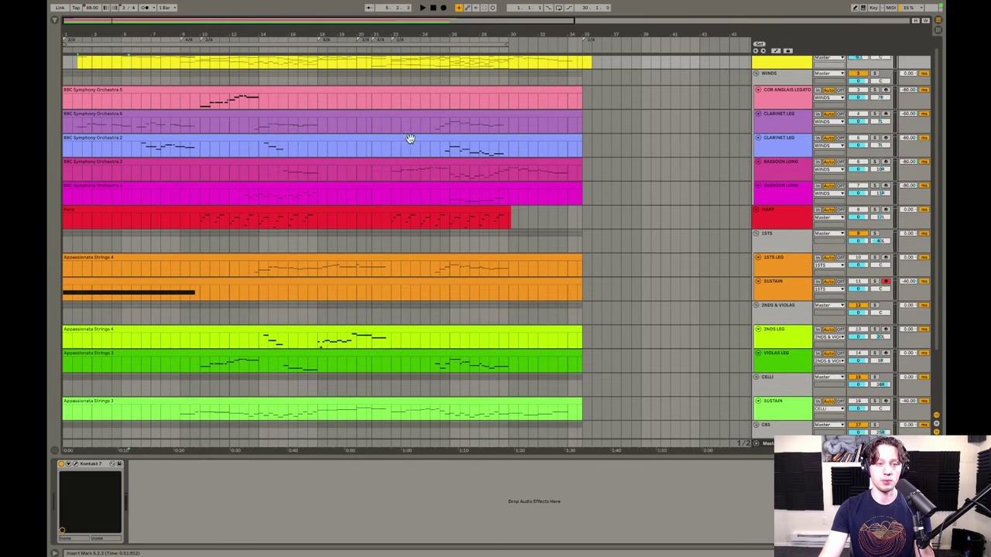
scroll(410, 137, up, 1)
click(875, 61)
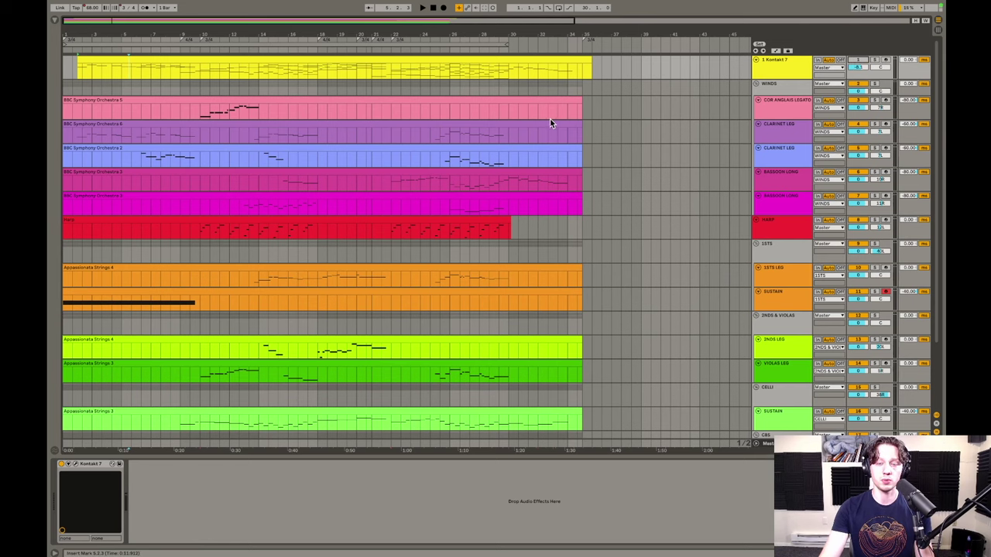
drag(122, 36, 122, 86)
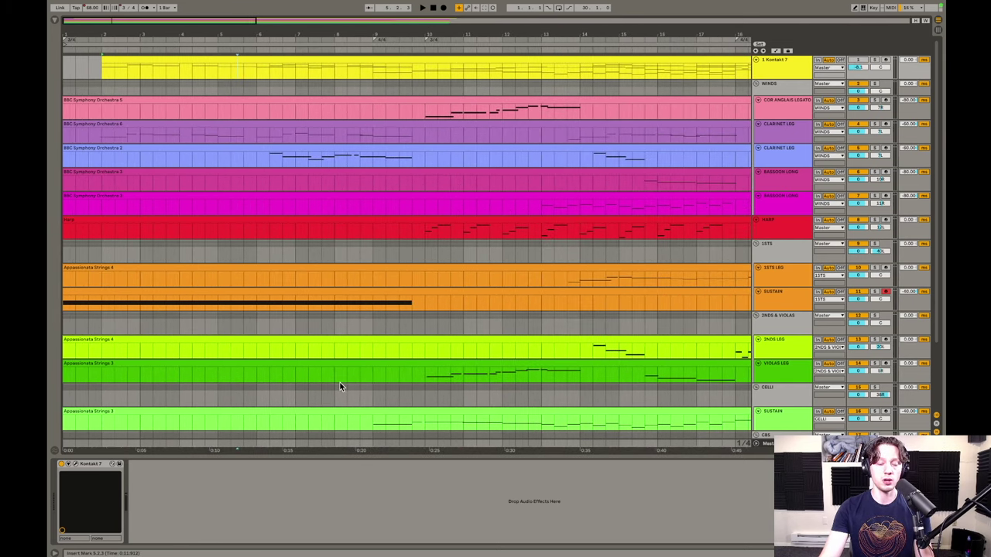
Open the first violins' sustain clip and examine its long G4 note.
click(319, 291)
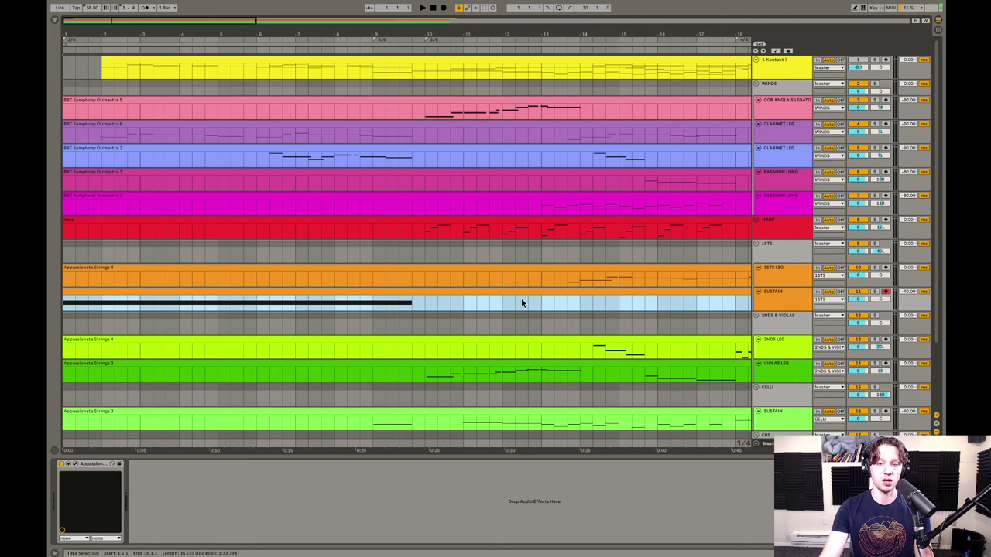
double_click(398, 292)
key(shift+Tab)
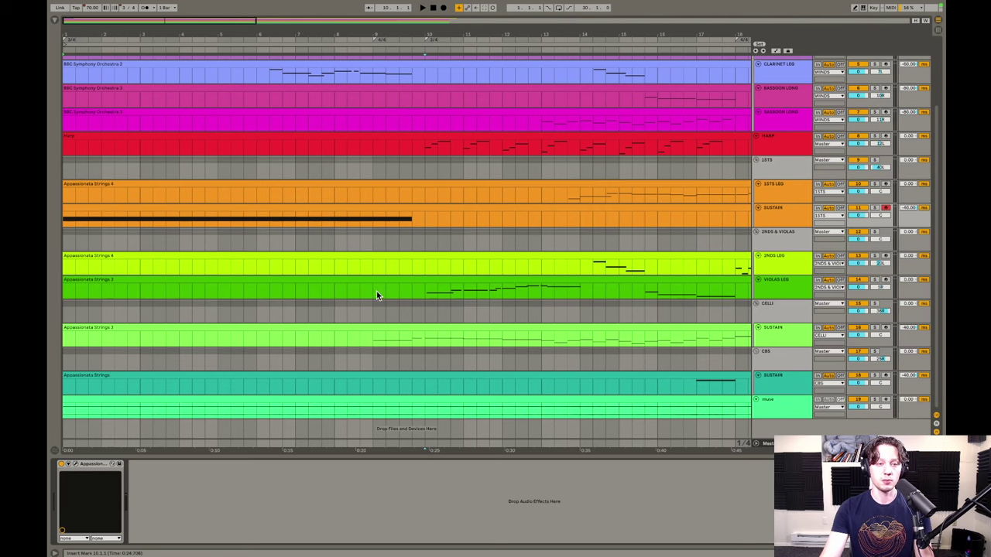
click(417, 209)
key(shift+Tab)
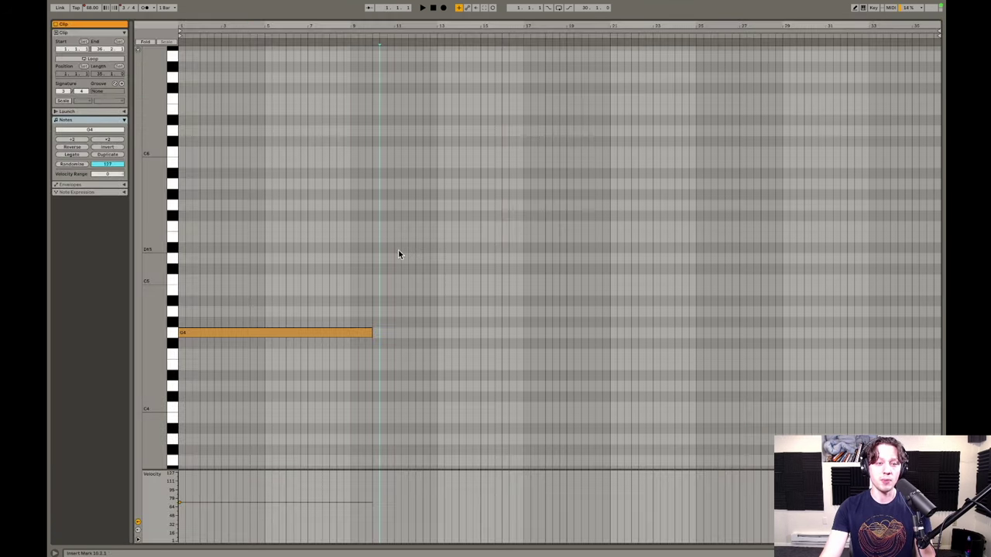
Solo the first violins' sustain track and play the start of its held G4 note.
key(shift+Tab)
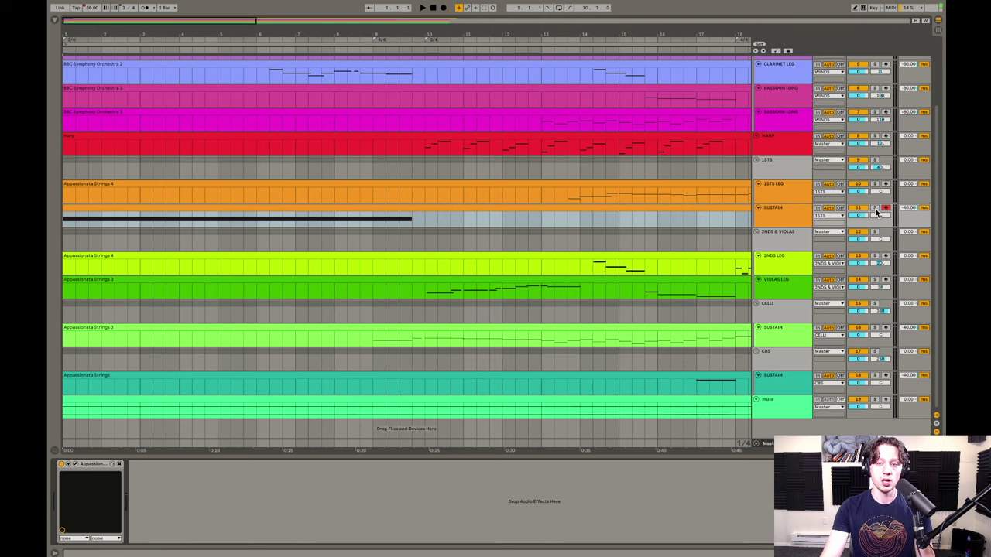
double_click(301, 208)
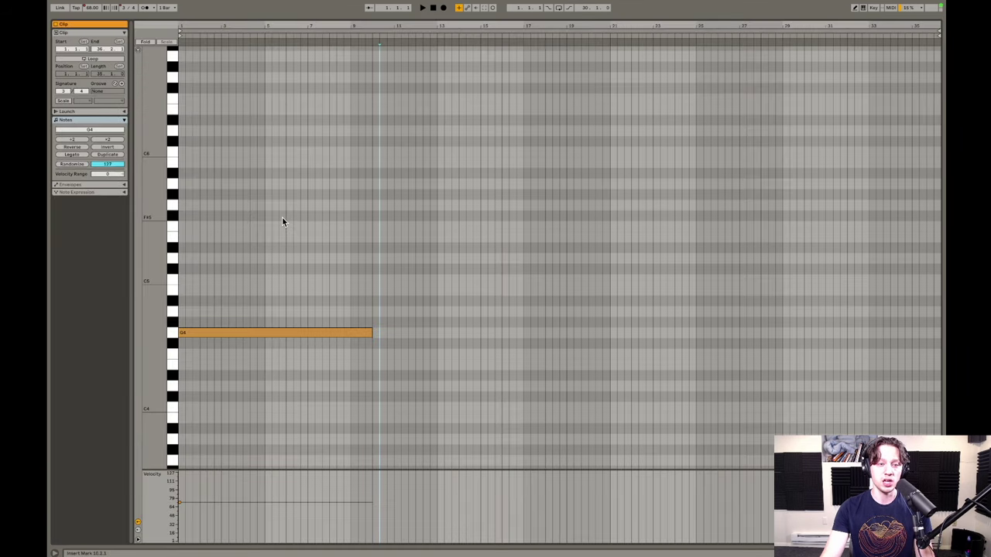
scroll(282, 218, down, 2)
key(space)
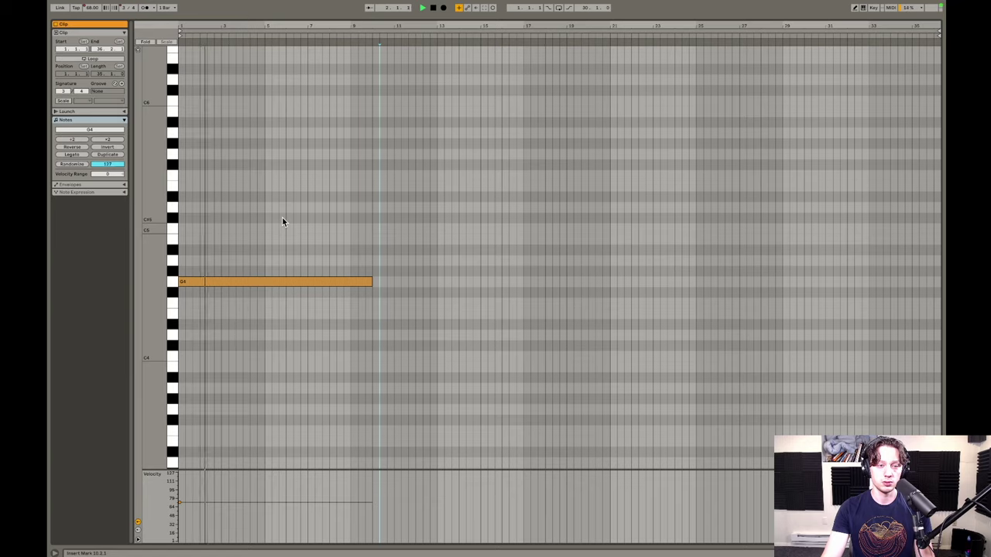
key(space)
Return to the arrangement and solo the two CLARINET LEG tracks alongside the first violins' sustain.
key(shift+Tab)
scroll(288, 217, up, 4)
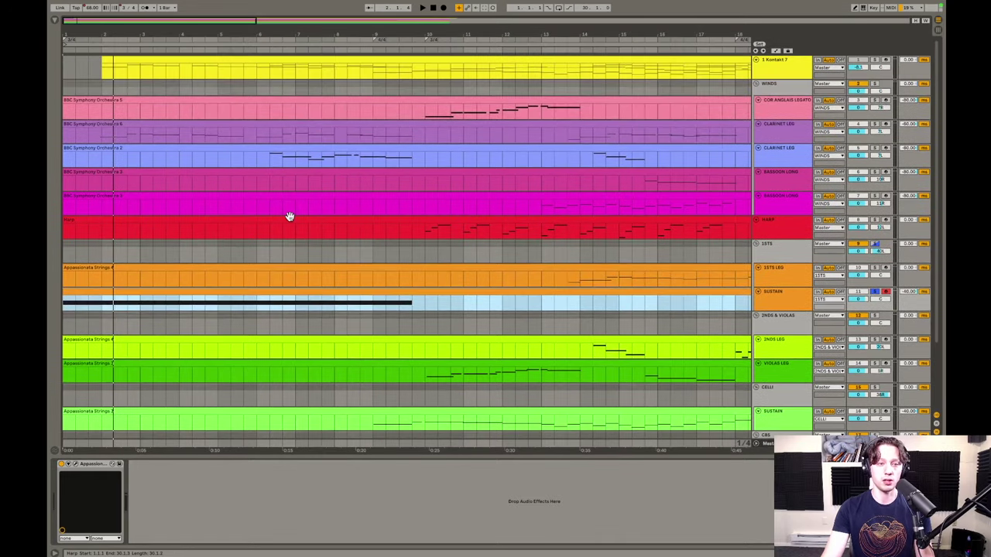
click(791, 130)
shift+click(779, 158)
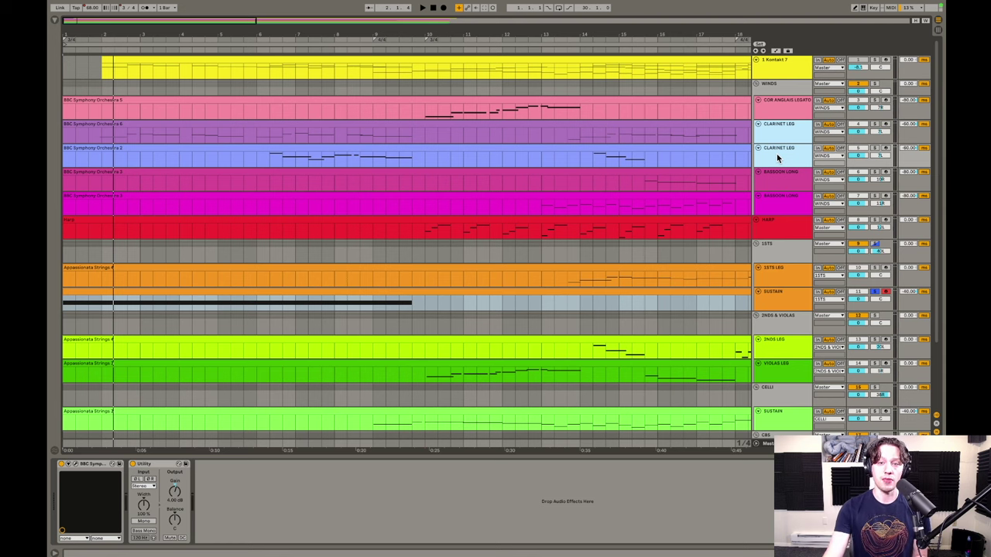
click(778, 158)
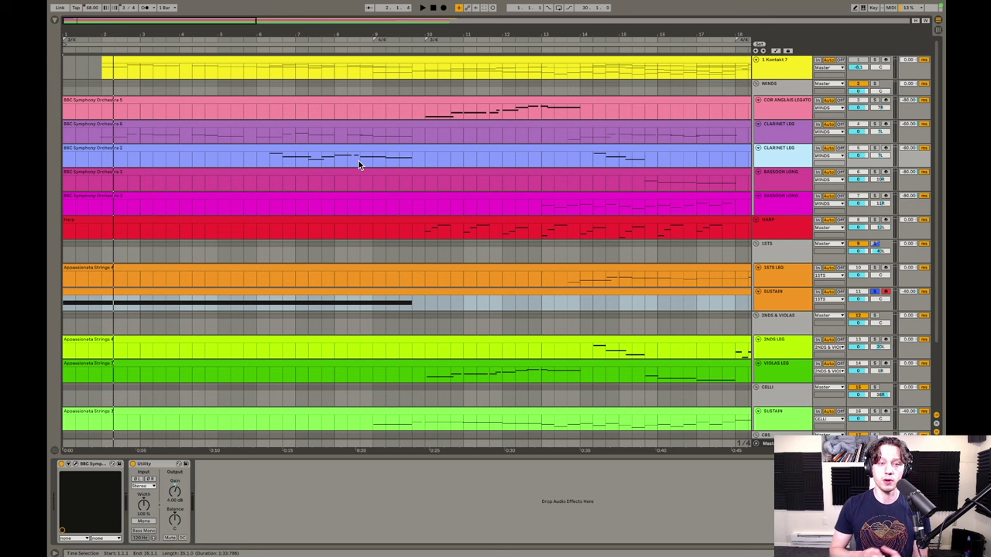
click(794, 128)
click(875, 125)
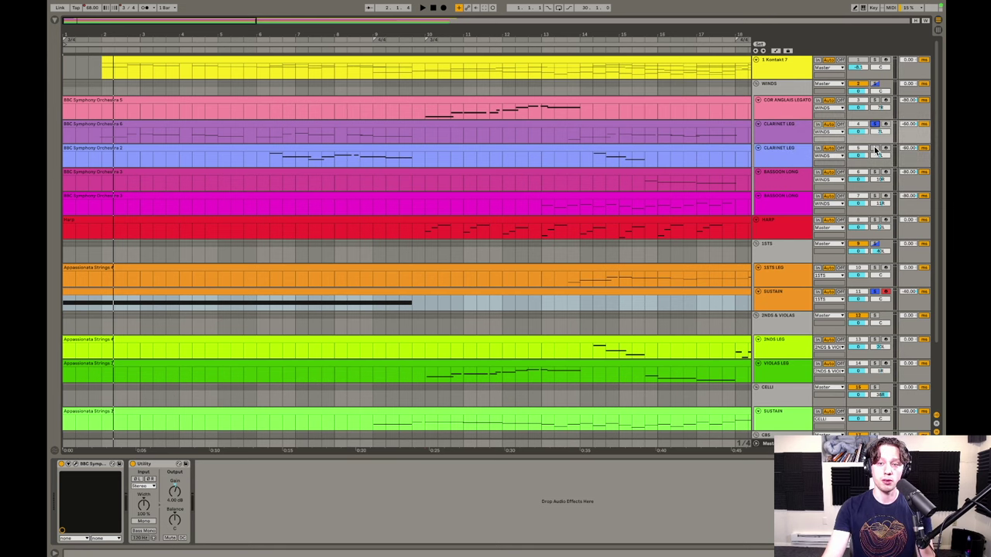
Open the two clarinet clips together with the first violins' sustain clip in one note view.
click(349, 127)
shift+click(343, 148)
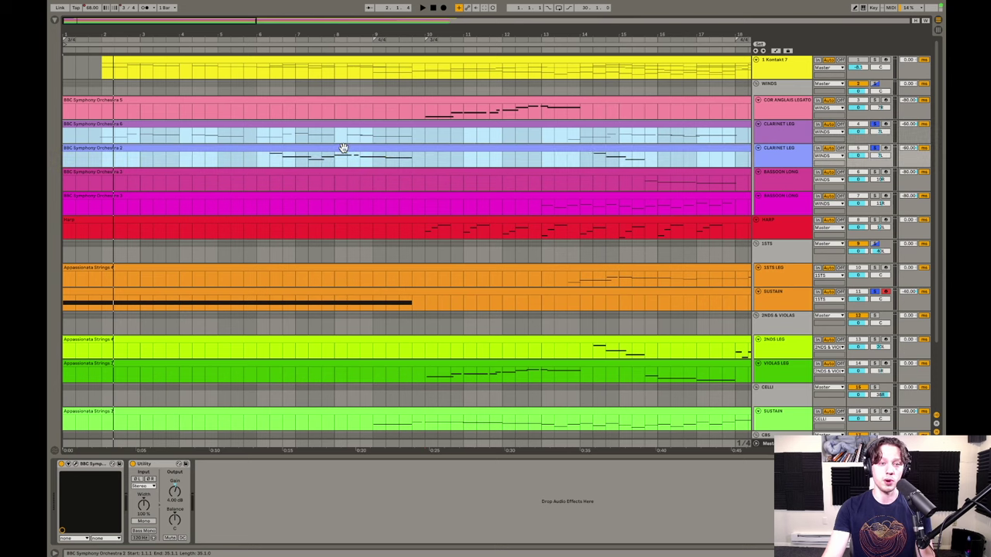
double_click(359, 291)
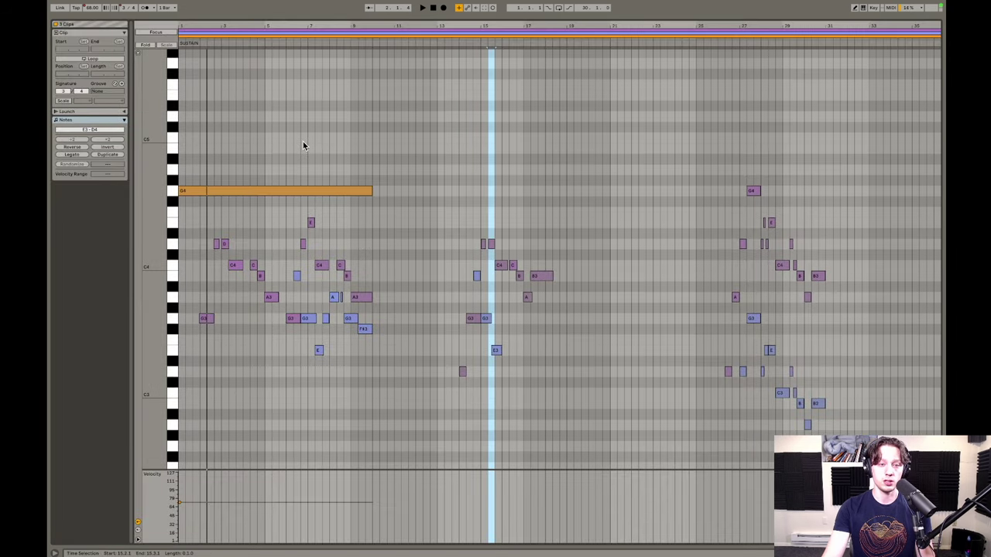
Play the combined clarinet and violin notes from bar 1 to 9, and highlight the closing A3 and F#3.
drag(240, 24, 350, 124)
key(space)
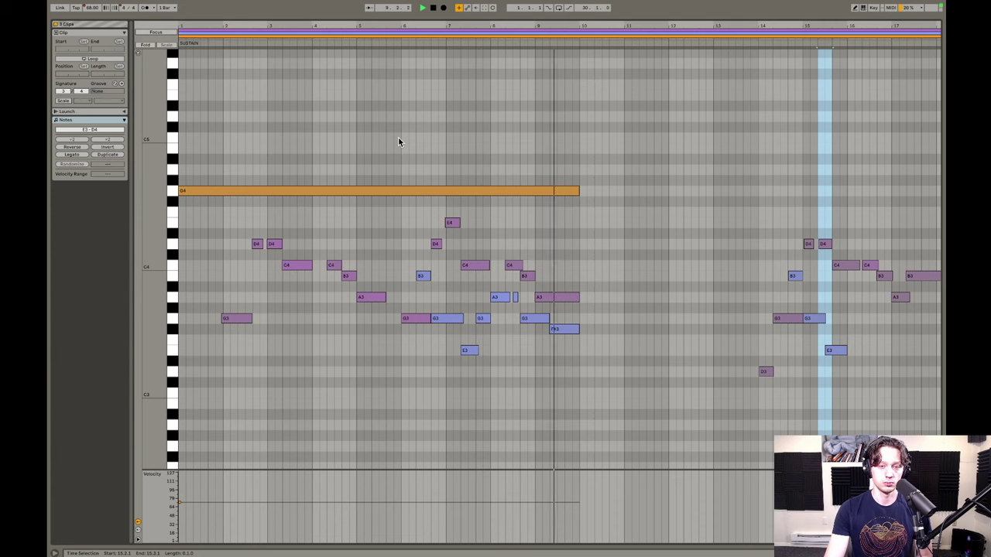
key(space)
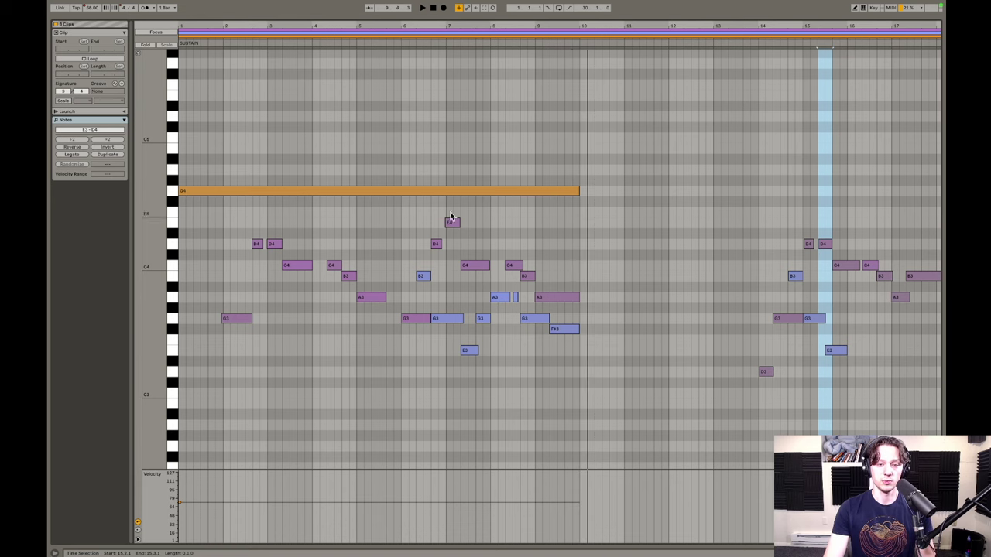
drag(540, 288, 557, 341)
click(559, 342)
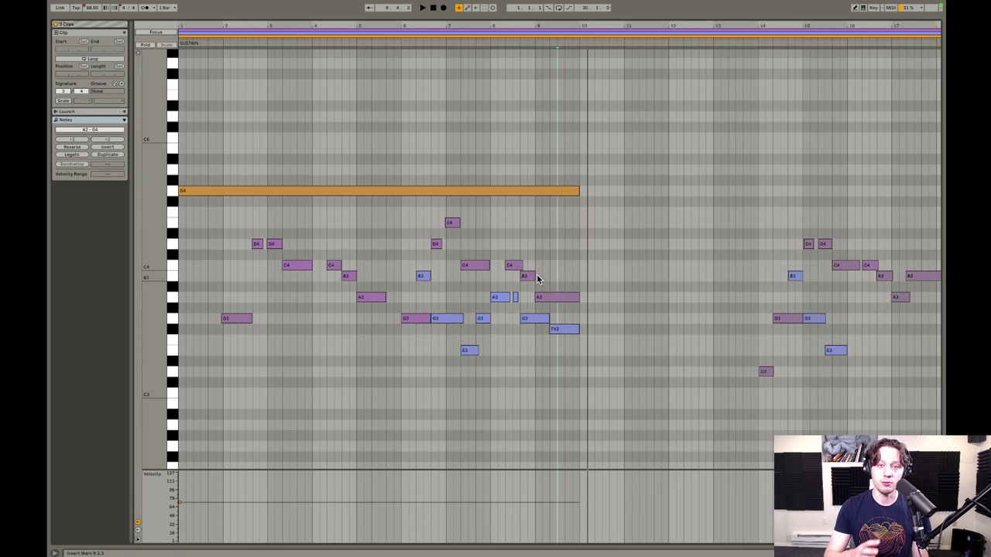
Return to the arrangement around bars 5 to 24, solo the VIOLAS LEG track, and look into its clip.
key(shift+Tab)
scroll(533, 271, down, 3)
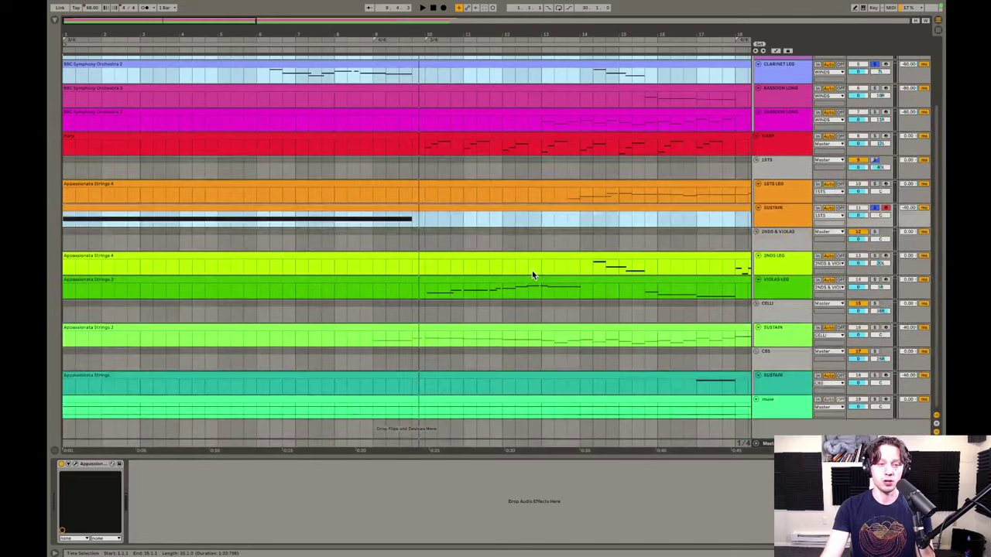
scroll(528, 274, right, 3)
scroll(528, 272, right, 3)
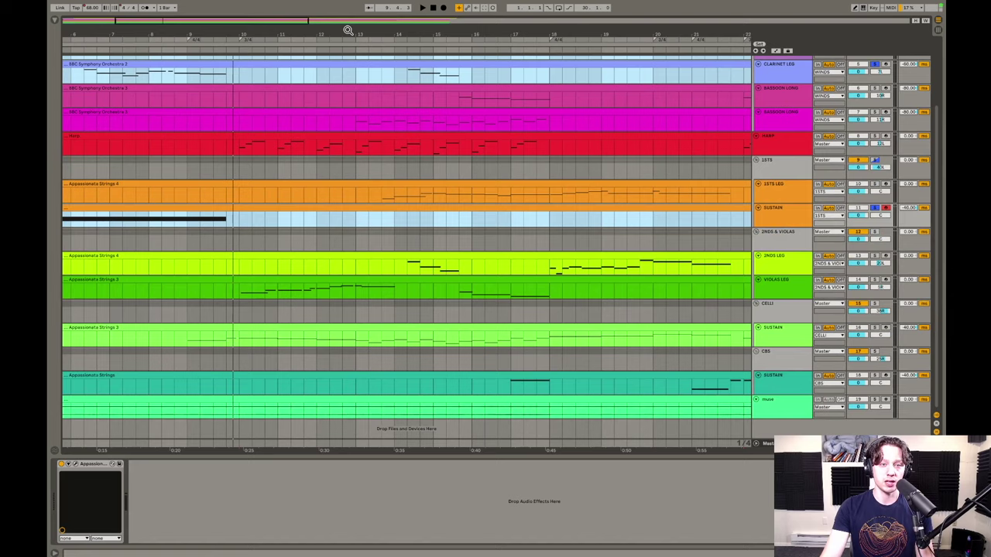
drag(347, 31, 348, 14)
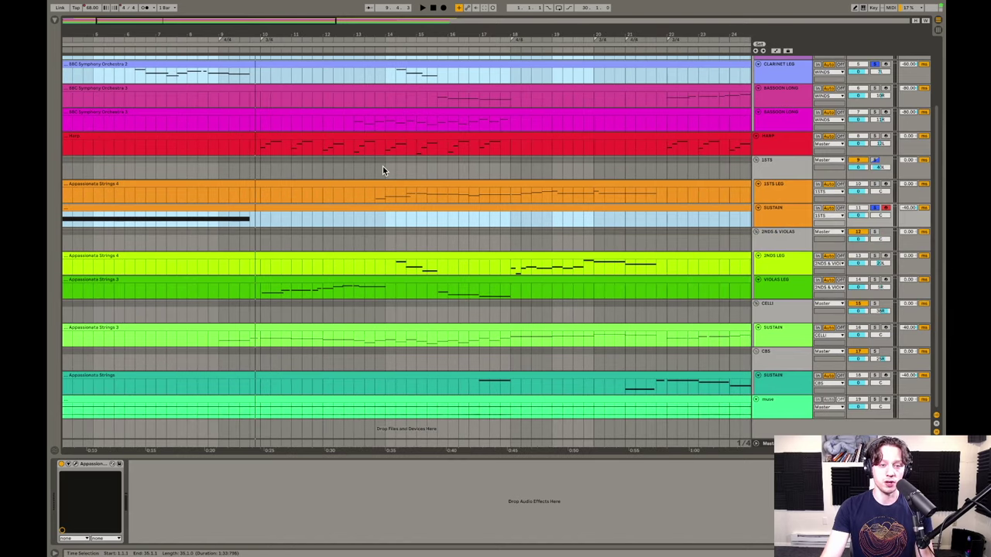
click(295, 329)
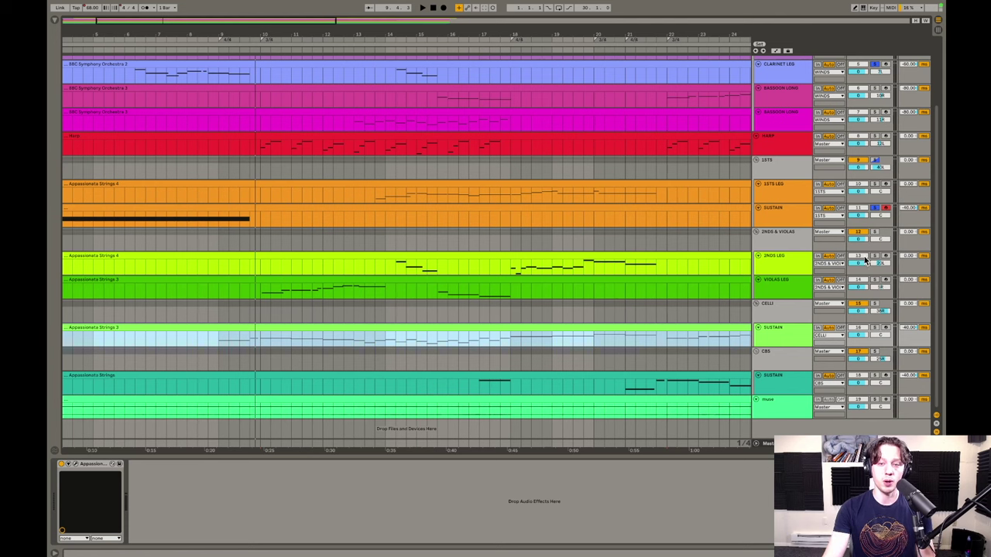
double_click(348, 281)
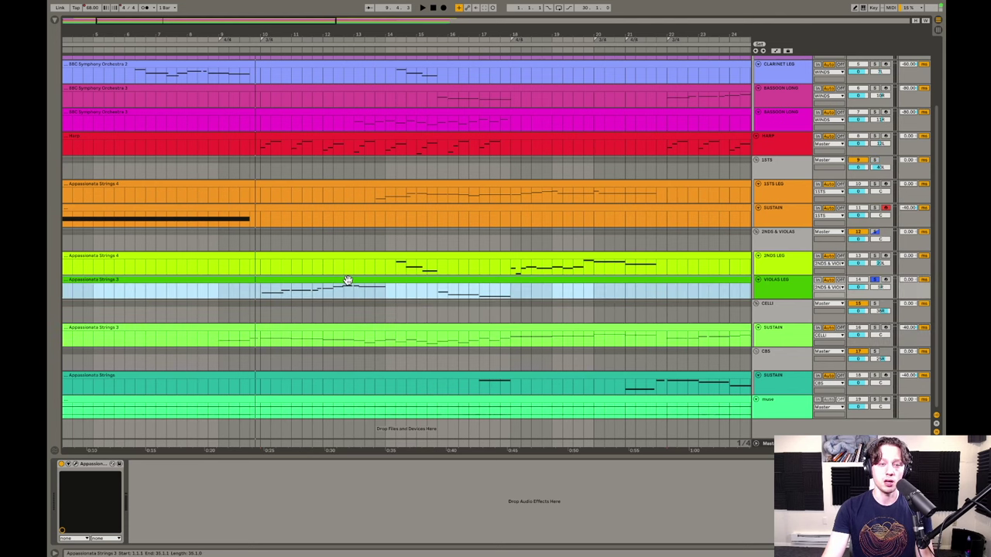
key(shift+Tab)
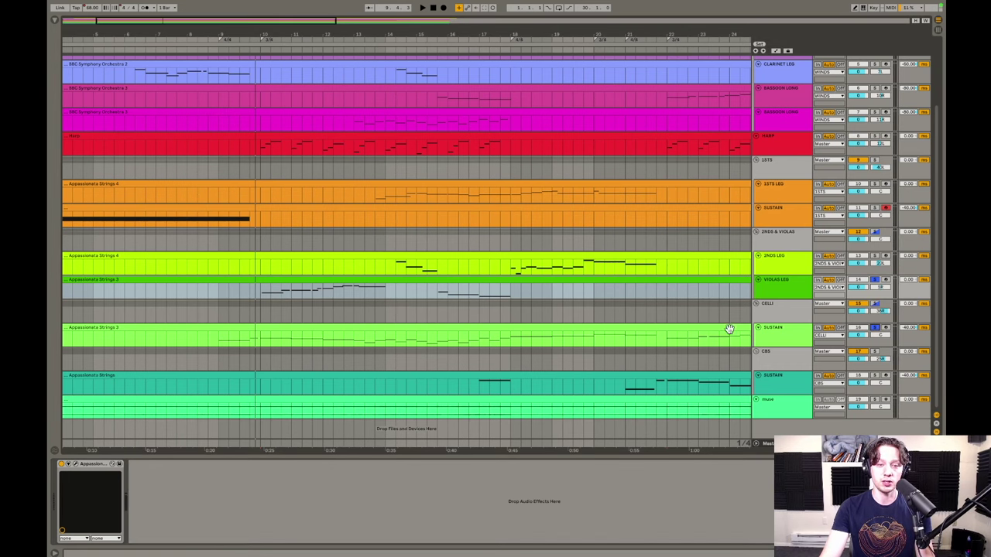
With the celli SUSTAIN track soloed alongside the violas, examine its clip's notes from bar 9 to 22.
double_click(359, 333)
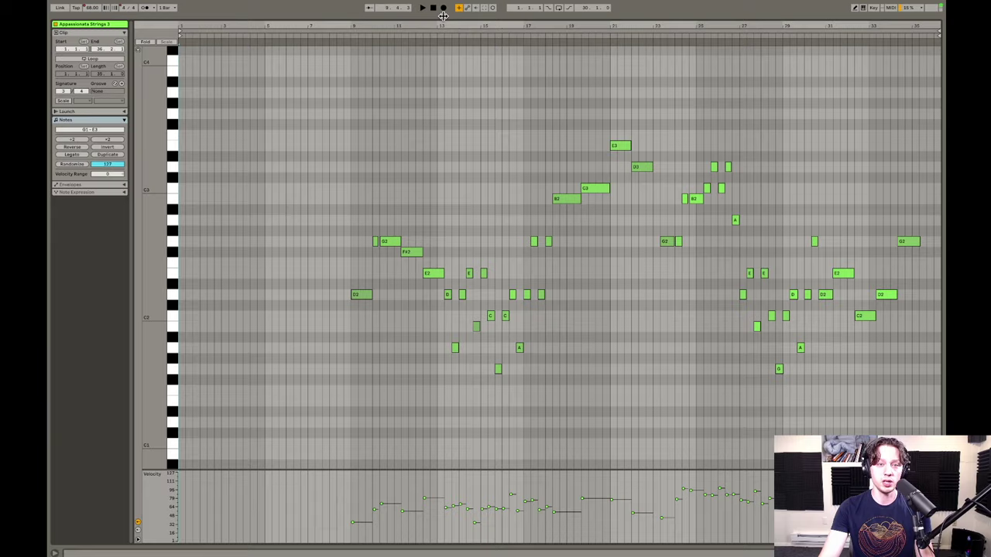
drag(440, 25, 438, 57)
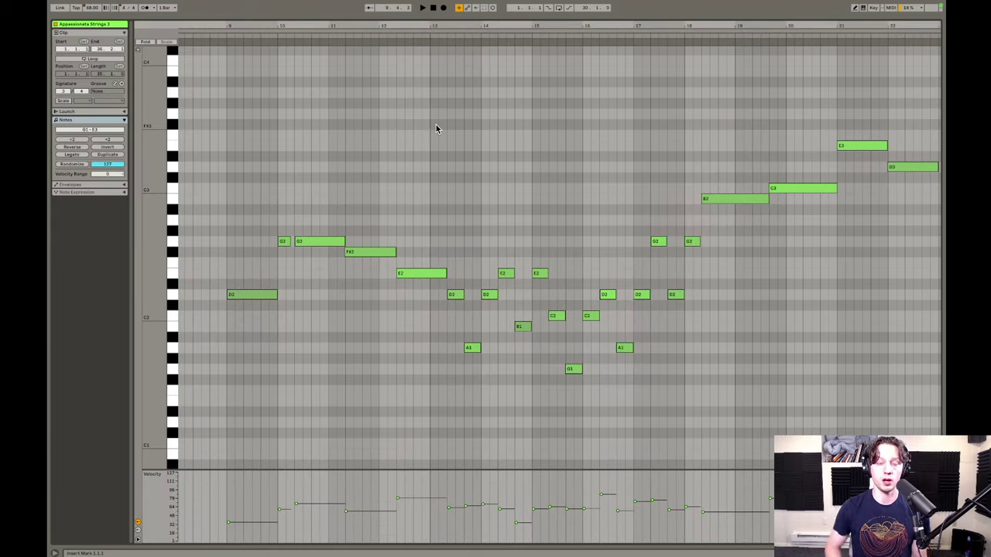
key(shift+Tab)
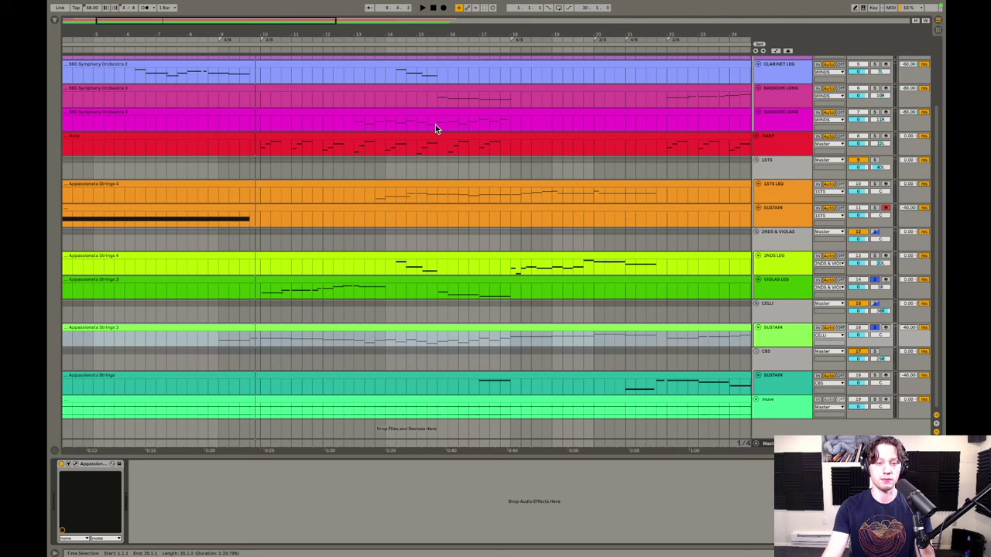
Examine the harp clip's notes from bar 10 to 17, and return to the arrangement.
double_click(325, 137)
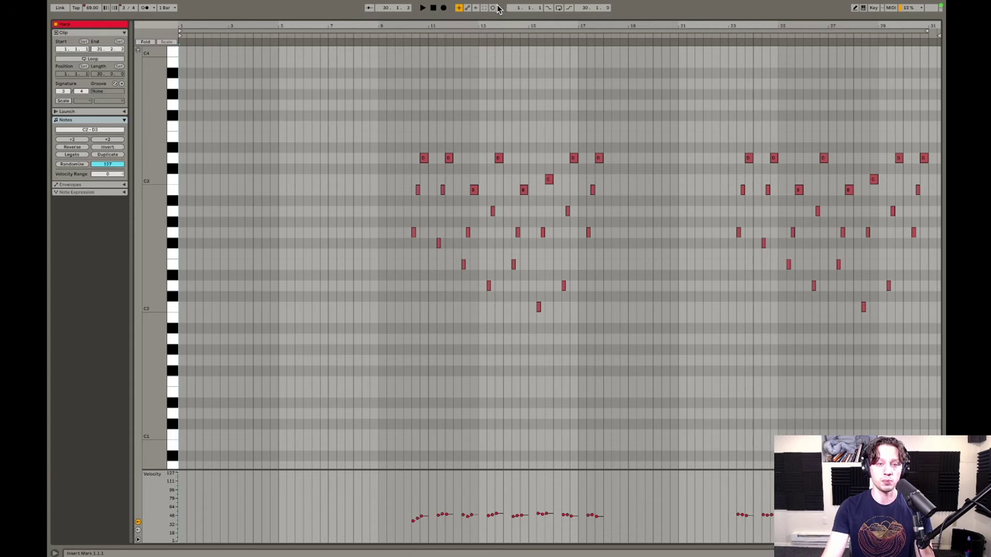
drag(501, 26, 501, 61)
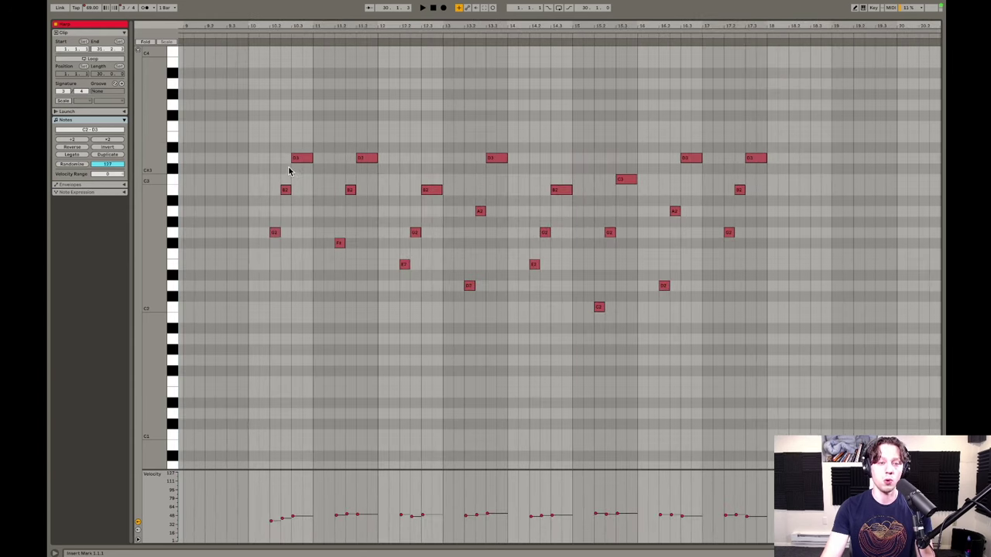
key(shift+Tab)
Look into the COR ANGLAIS LEGATO clip's notes, and return to the arrangement.
scroll(333, 168, up, 3)
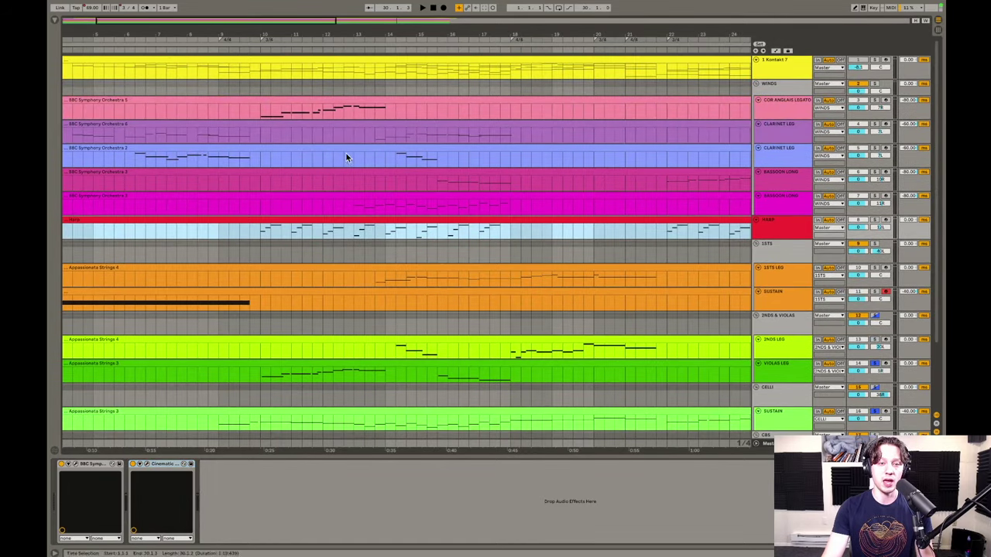
click(314, 98)
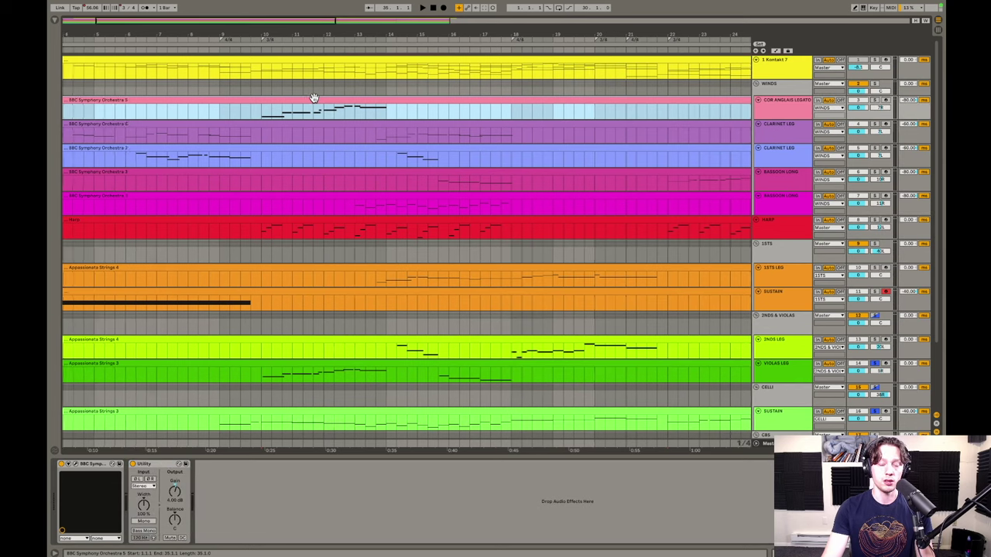
scroll(314, 99, left, 3)
scroll(333, 99, right, 1)
double_click(354, 98)
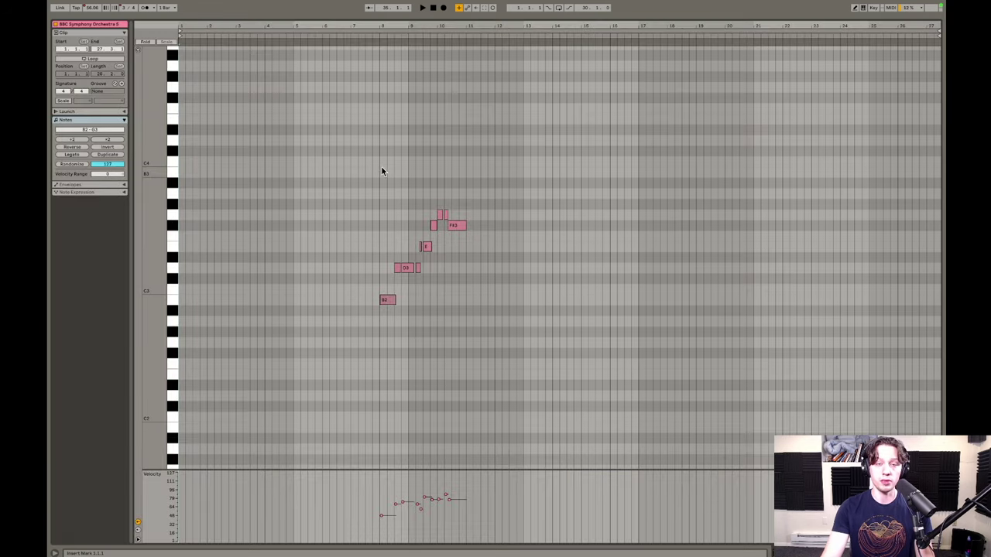
key(shift+Tab)
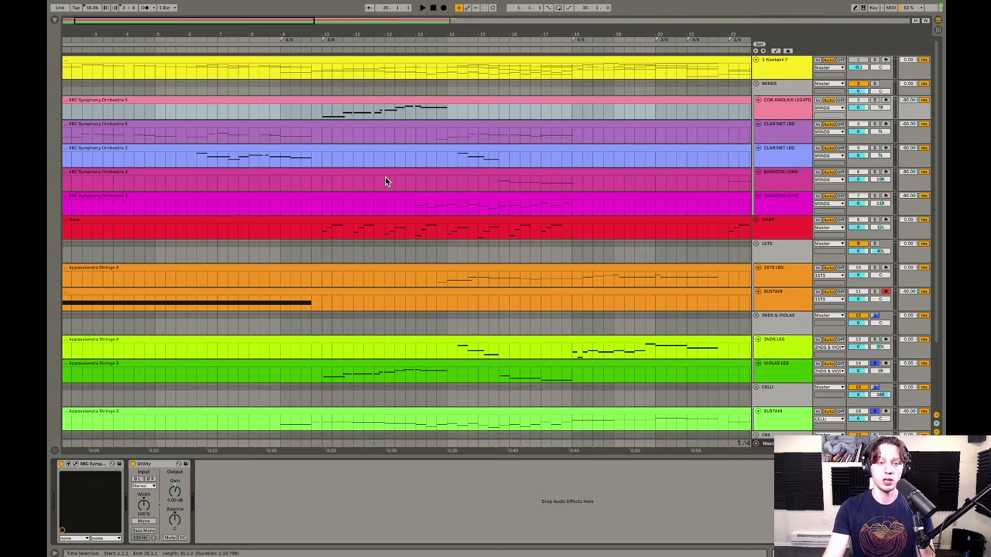
Open the cor anglais, harp, violas and celli clips together in one note view.
click(471, 101)
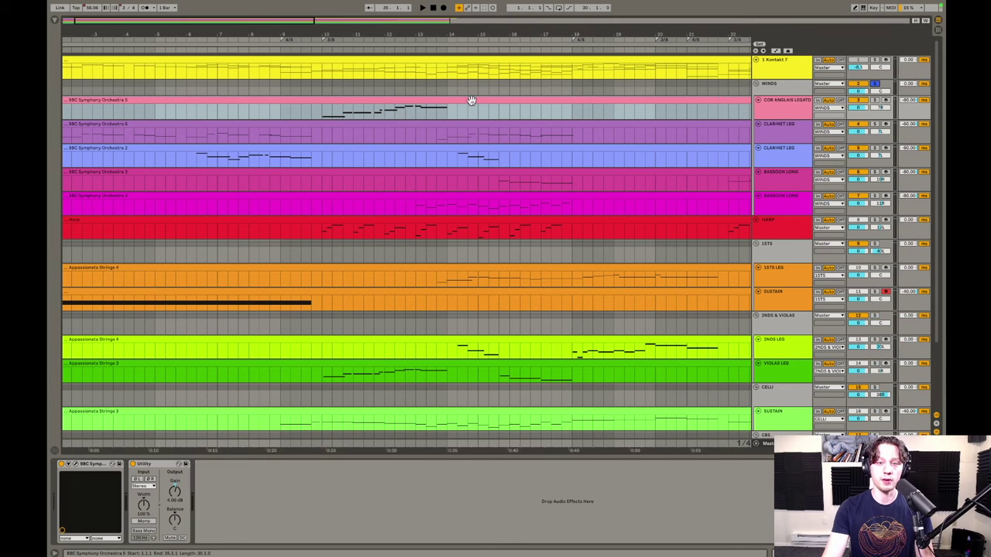
scroll(504, 105, down, 2)
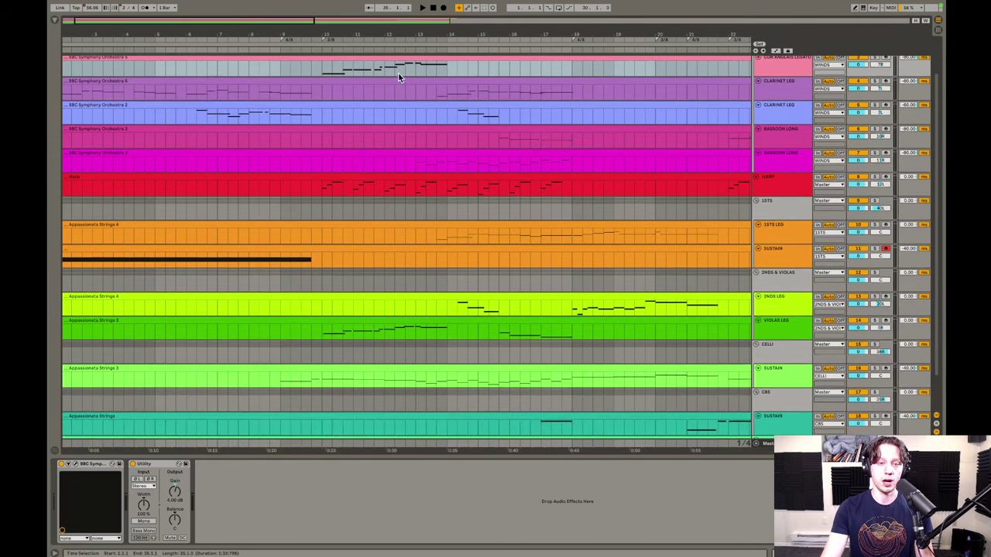
click(396, 61)
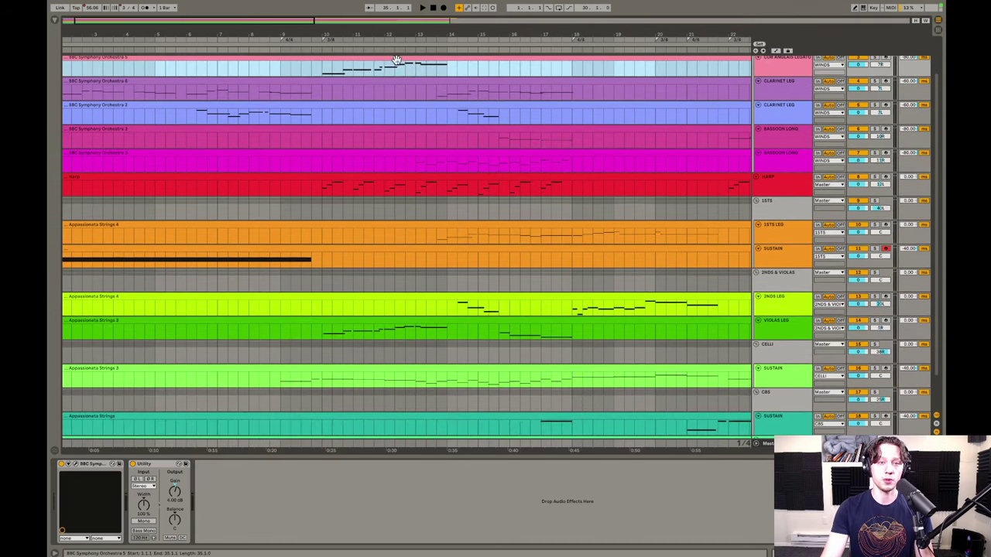
click(380, 181)
scroll(391, 291, down, 2)
click(382, 291)
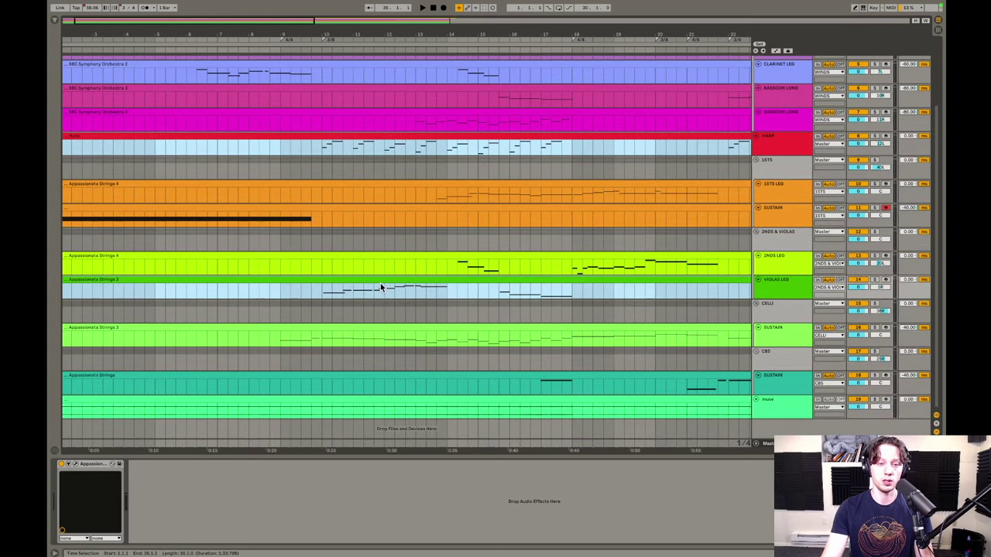
double_click(370, 331)
scroll(391, 334, down, 2)
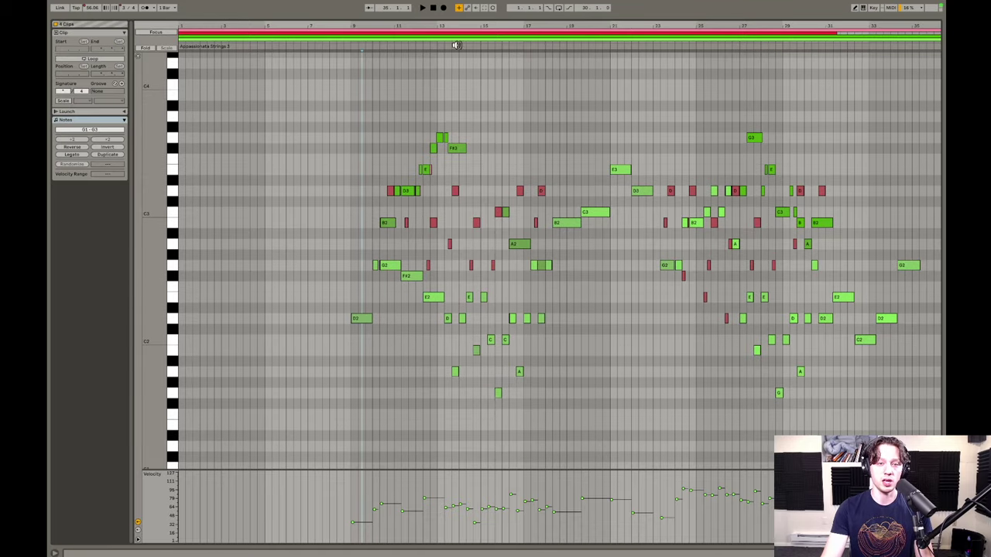
Play the four combined clips' notes from bar 9 to 13 and stop playback.
drag(446, 26, 456, 101)
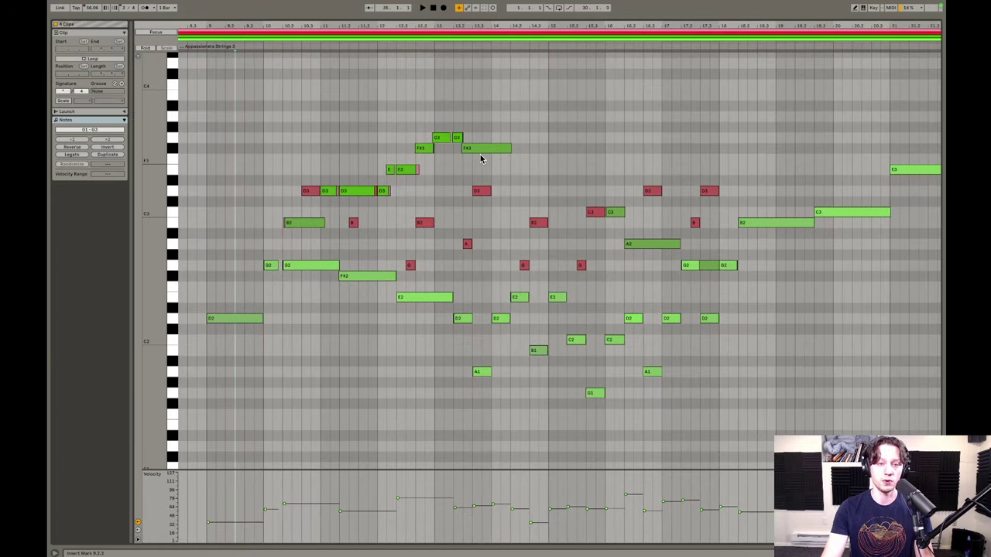
scroll(423, 142, left, 1)
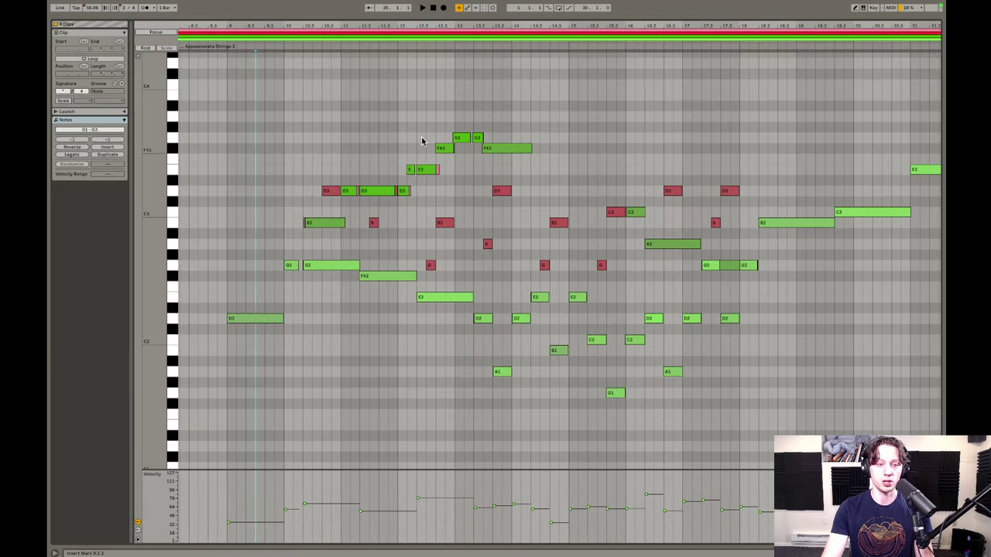
click(223, 40)
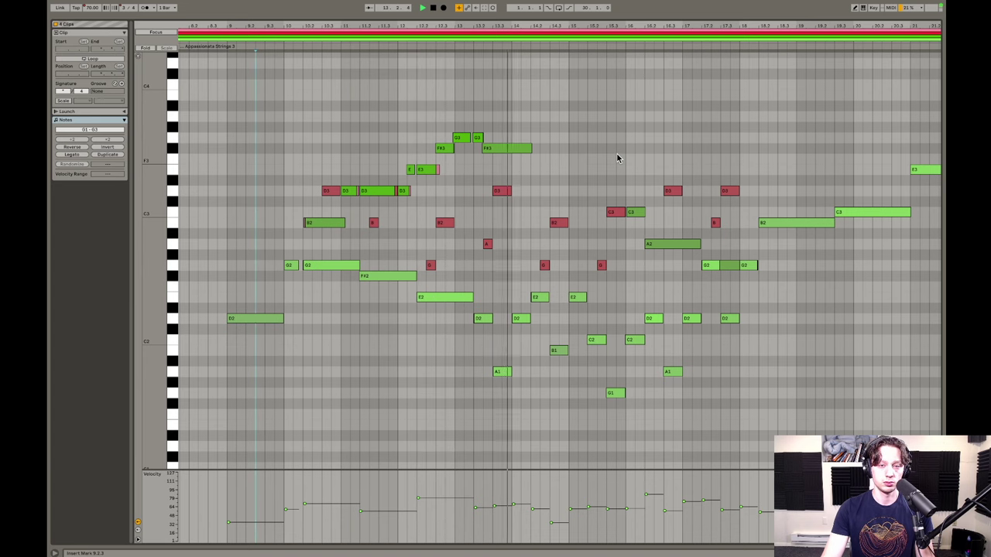
key(space)
Return to the arrangement, solo the celli SUSTAIN track, and open its clip's notes.
key(shift+Tab)
scroll(599, 168, right, 2)
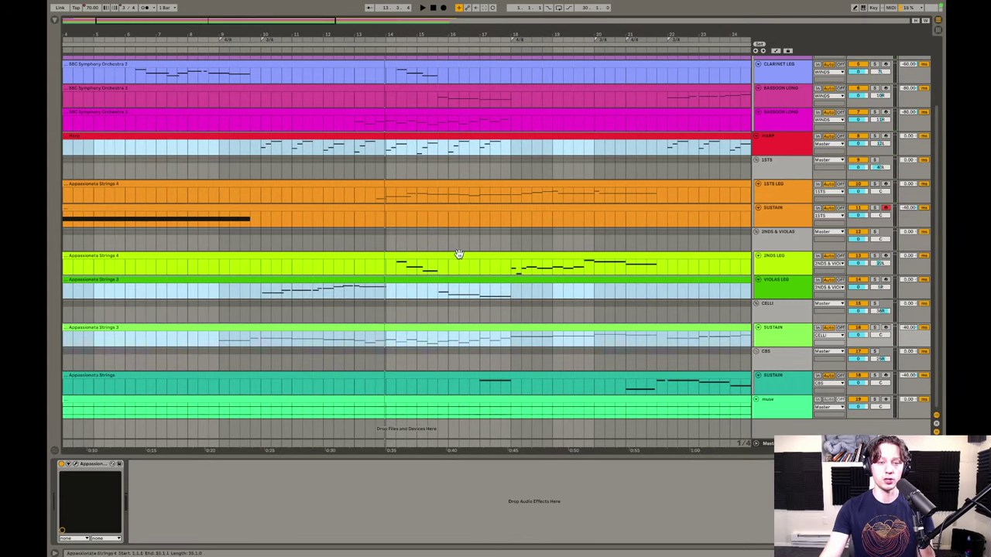
click(782, 331)
click(786, 332)
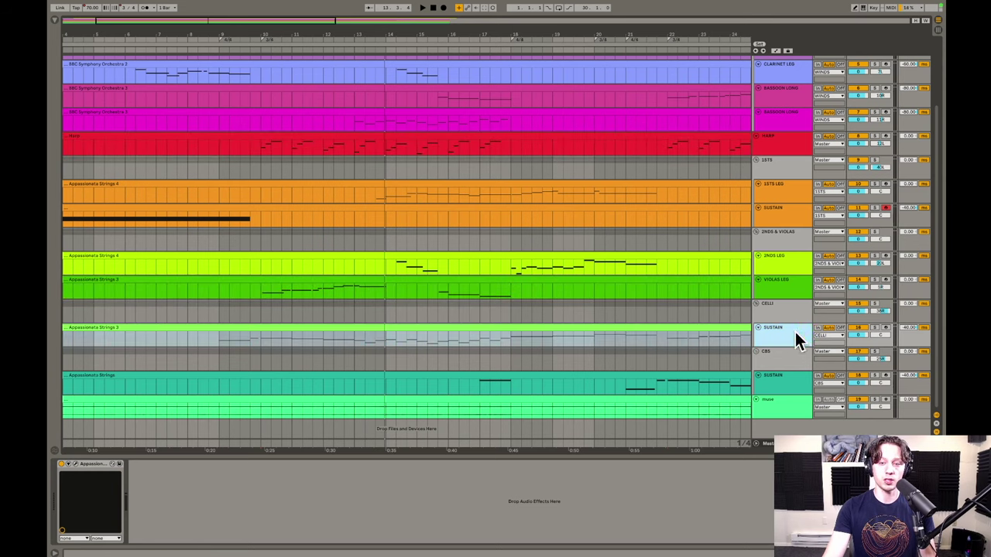
click(875, 327)
double_click(444, 324)
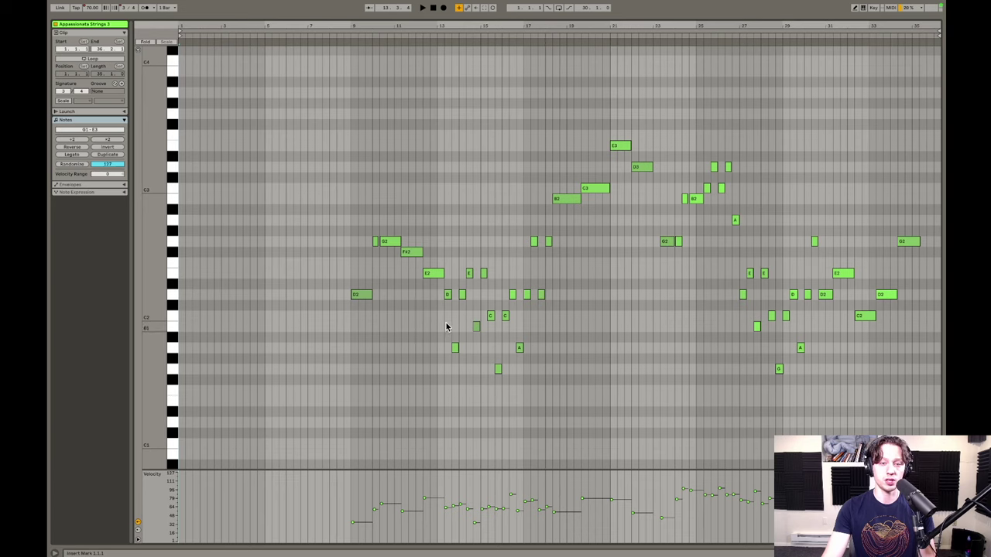
Examine the celli notes around bars 10 to 20 and highlight the D2 and A1 in bar 13.
drag(437, 27, 458, 363)
scroll(429, 309, right, 3)
click(419, 294)
drag(417, 284, 459, 350)
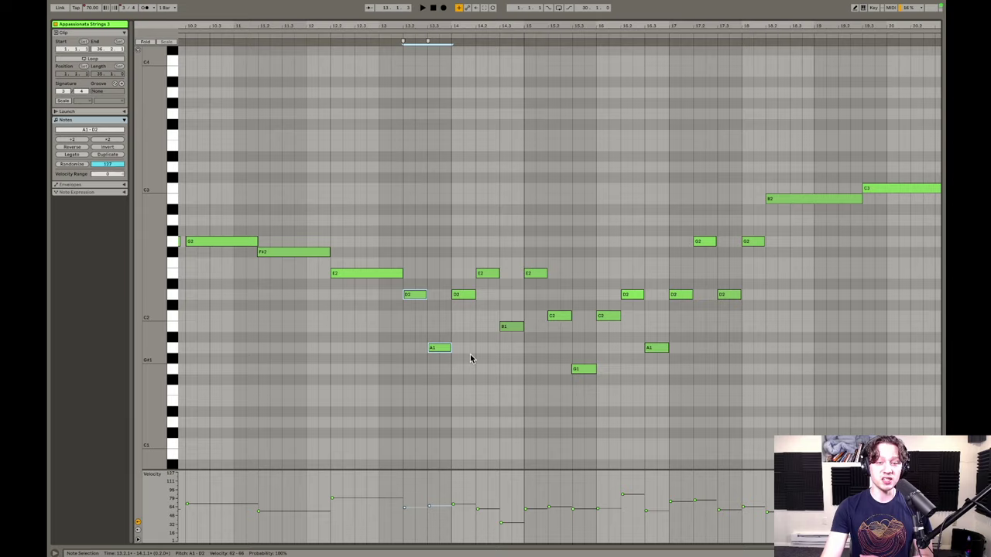
Highlight the alternating low celli notes between bars 13 and 16.
scroll(474, 355, right, 2)
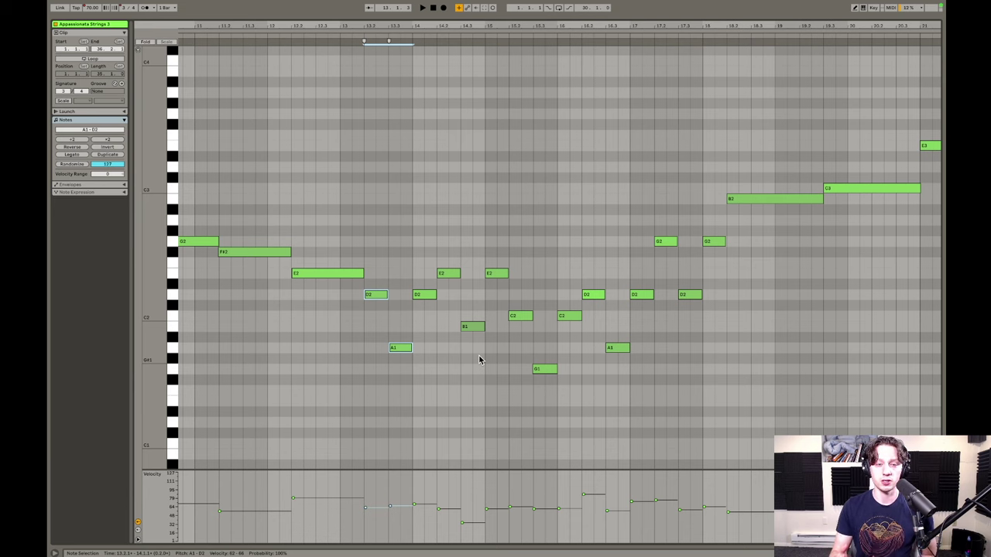
scroll(434, 333, right, 3)
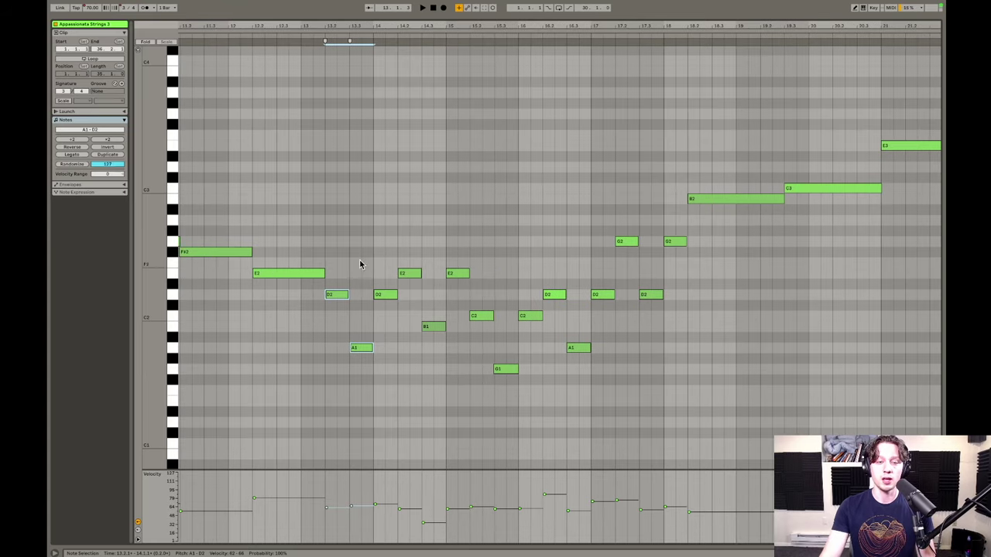
click(346, 252)
drag(345, 242, 553, 401)
scroll(554, 401, right, 2)
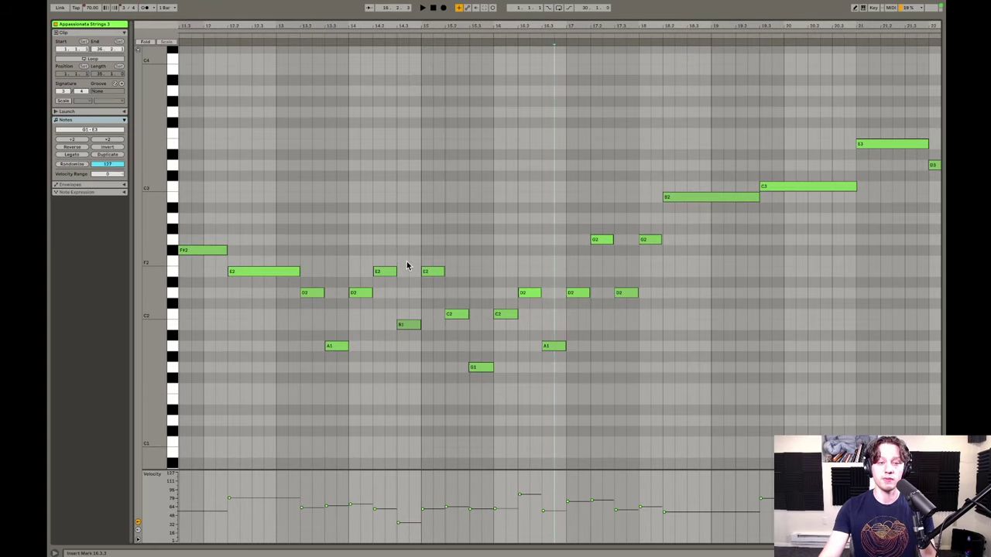
Try the A1 celli note in bar 13 an octave higher and compare it with its original pitch.
drag(316, 279, 342, 357)
key(shift+Up)
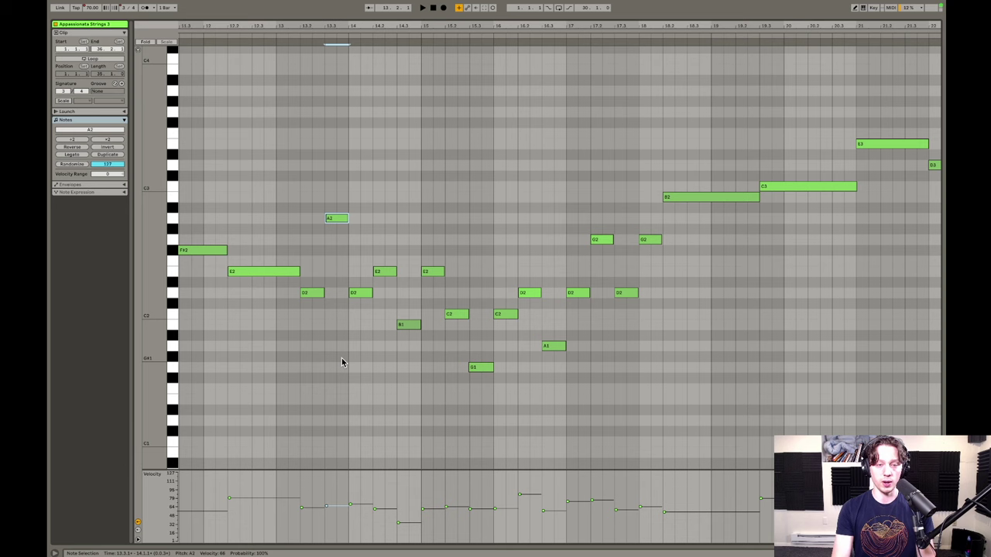
key(shift+Down)
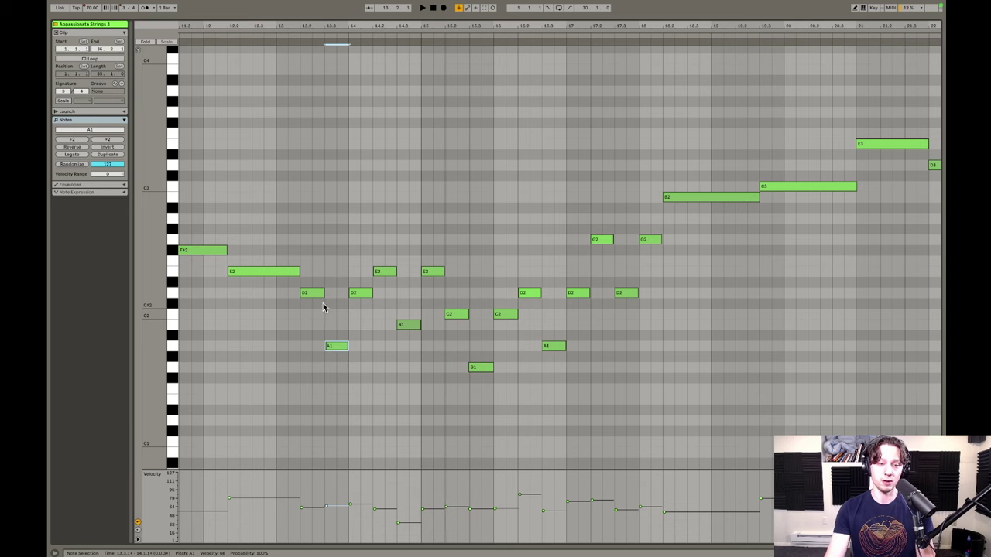
key(shift+Up)
key(shift+Down)
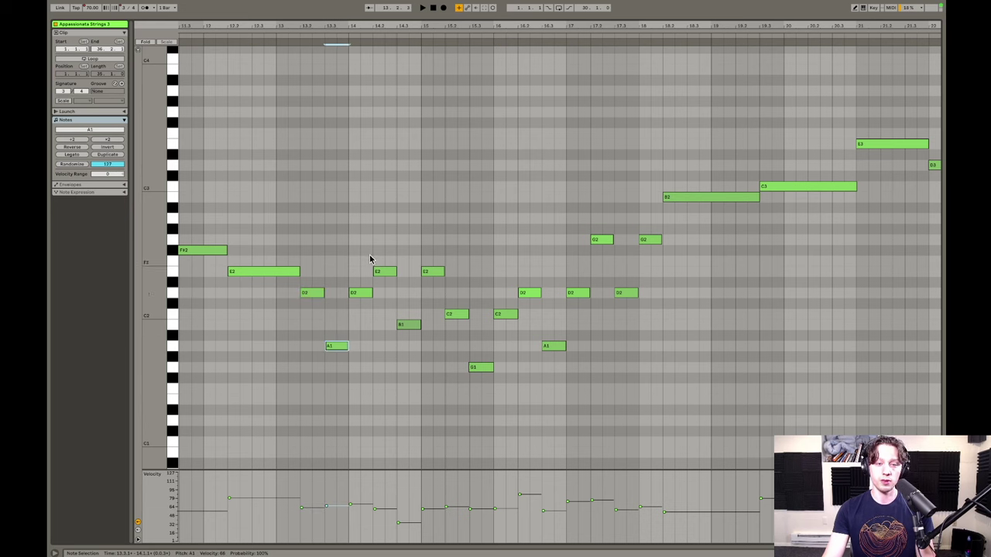
Highlight the celli's E2 and B1 in bar 14, and select the whole alternating pattern from bar 13 to 18.
click(385, 271)
click(408, 324)
scroll(464, 325, right, 2)
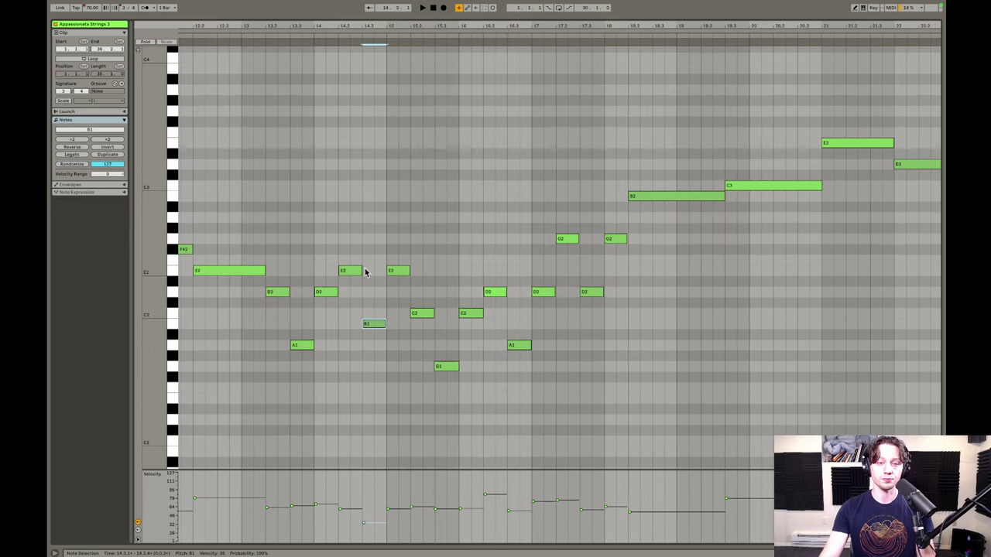
drag(277, 213, 605, 413)
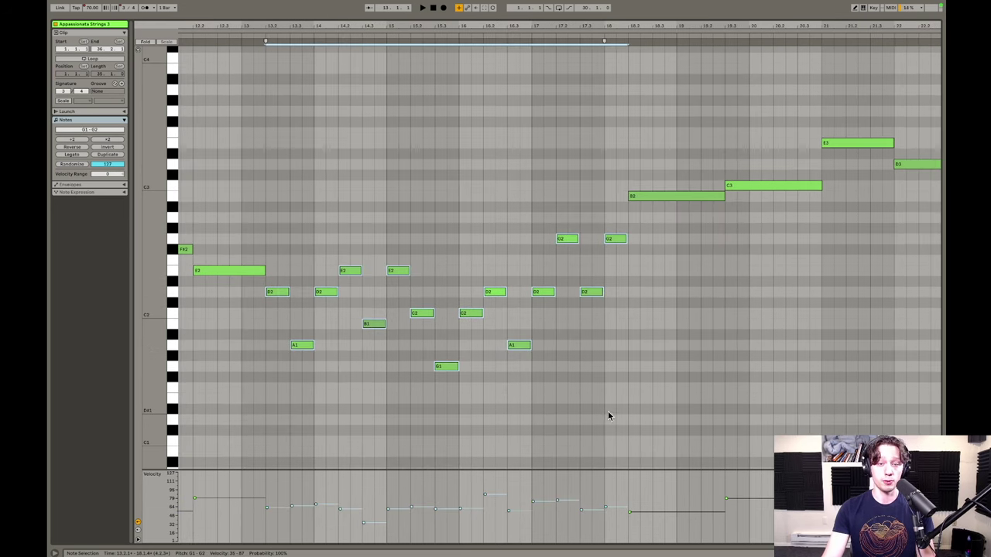
Highlight the celli pattern's three-note groups in turn, from D2–A1–D2 in bar 13 to G2–D2–G2 before bar 18.
scroll(605, 412, left, 2)
drag(315, 277, 378, 368)
drag(388, 249, 434, 345)
drag(460, 290, 509, 415)
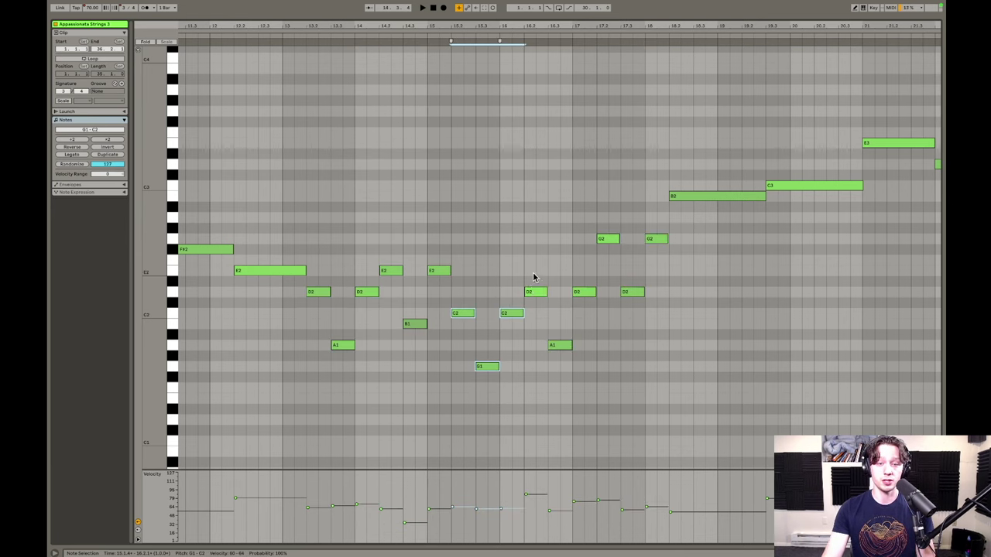
drag(540, 280, 577, 368)
drag(551, 264, 583, 367)
drag(617, 215, 674, 333)
click(669, 333)
Return to the arrangement around bars 6 to 25 and solo the 1STS LEG track together with the celli SUSTAIN track.
key(shift+Tab)
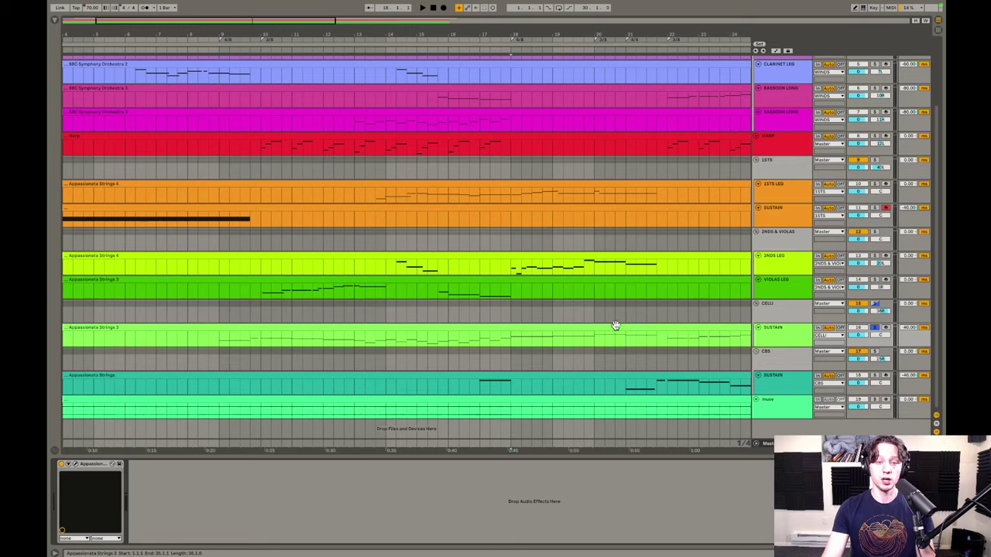
scroll(543, 336, right, 3)
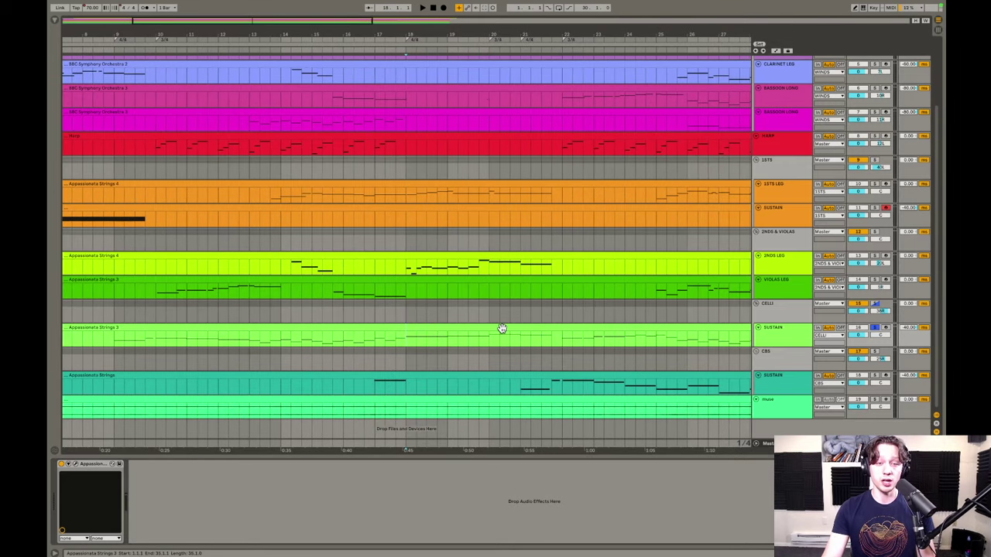
click(438, 183)
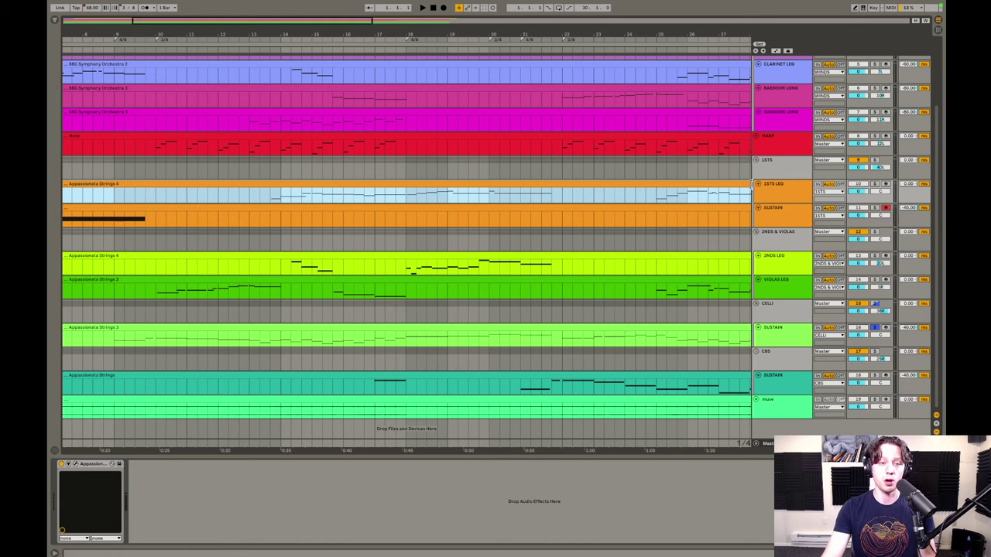
click(757, 194)
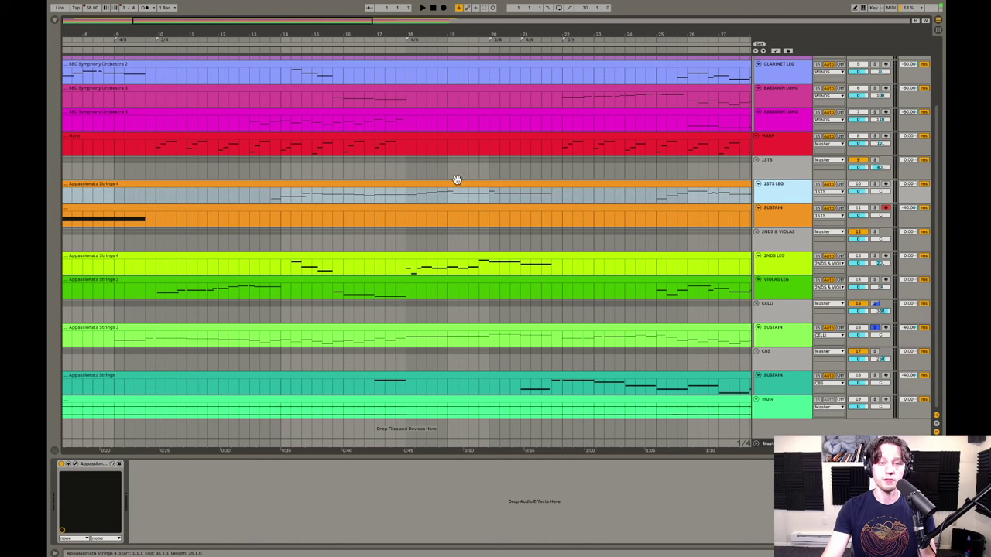
click(457, 181)
scroll(460, 181, left, 3)
click(875, 184)
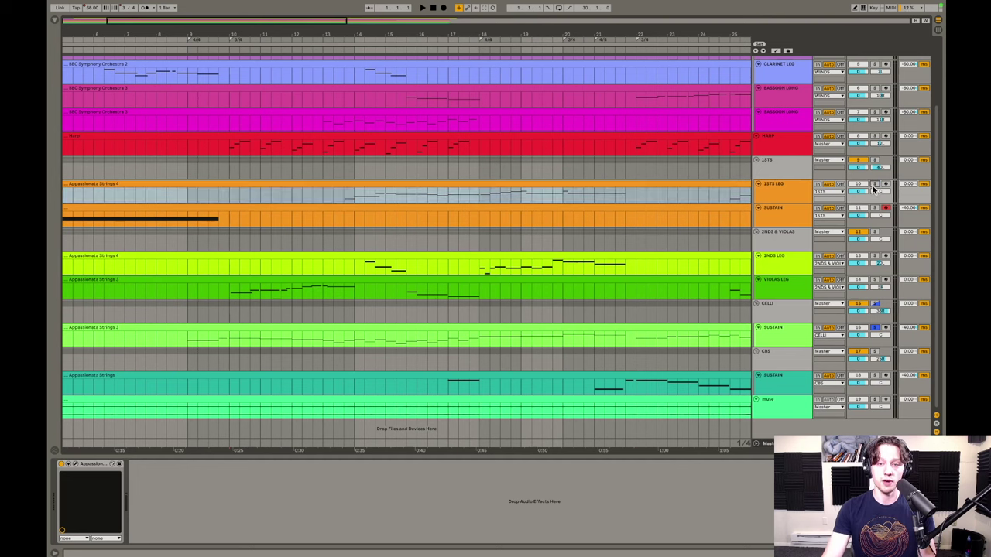
click(434, 187)
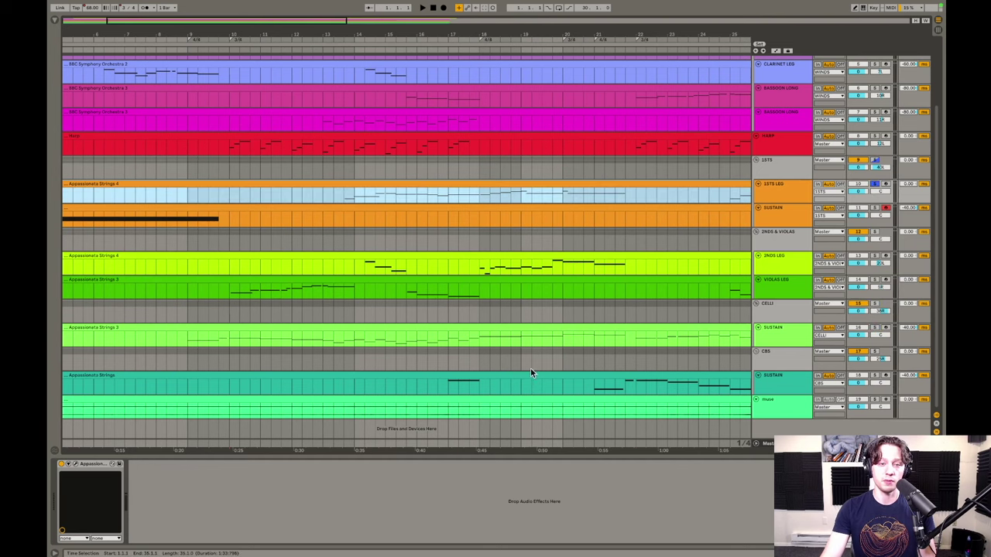
click(873, 329)
Open the celli SUSTAIN and 1STS LEG clips together in one note view.
click(437, 331)
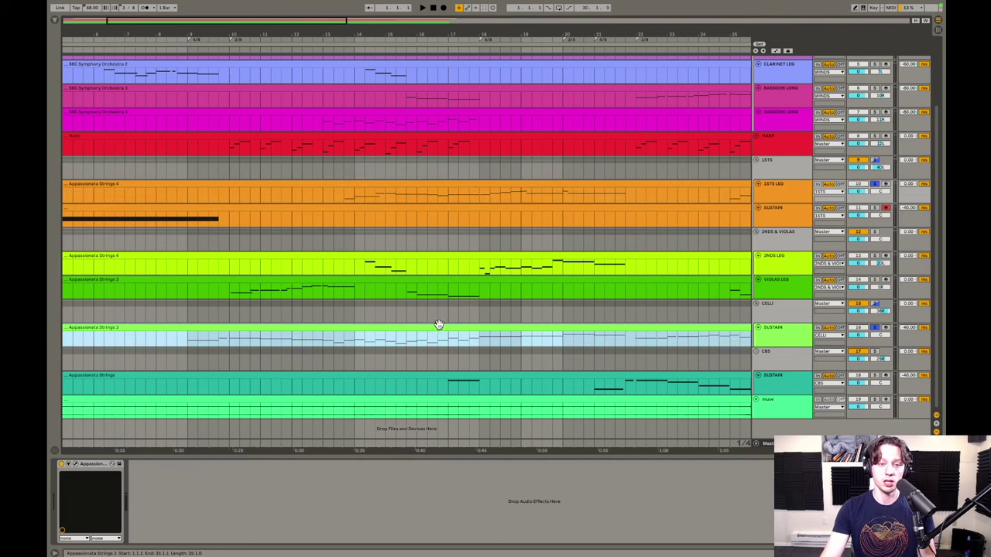
shift+click(374, 184)
double_click(376, 183)
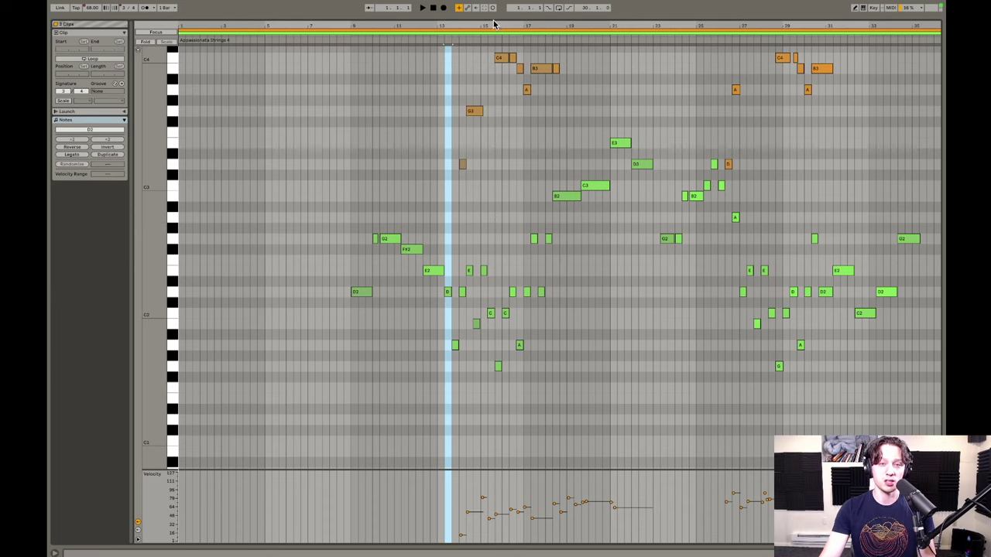
Zoom in around bars 11 to 21 and highlight the 1STS LEG melody from D3 in bar 14 to B3 before bar 18.
drag(495, 24, 491, 120)
scroll(490, 122, up, 3)
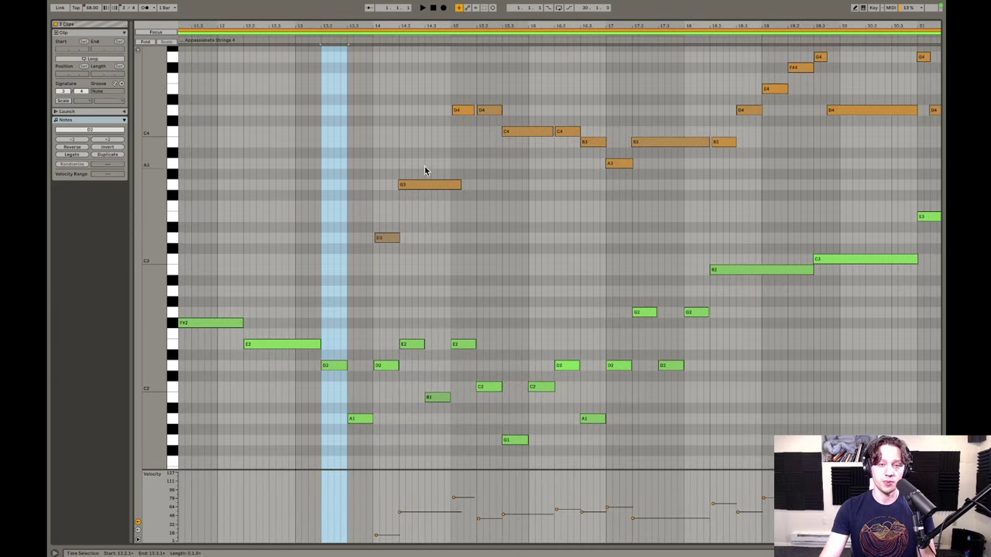
drag(334, 88, 645, 275)
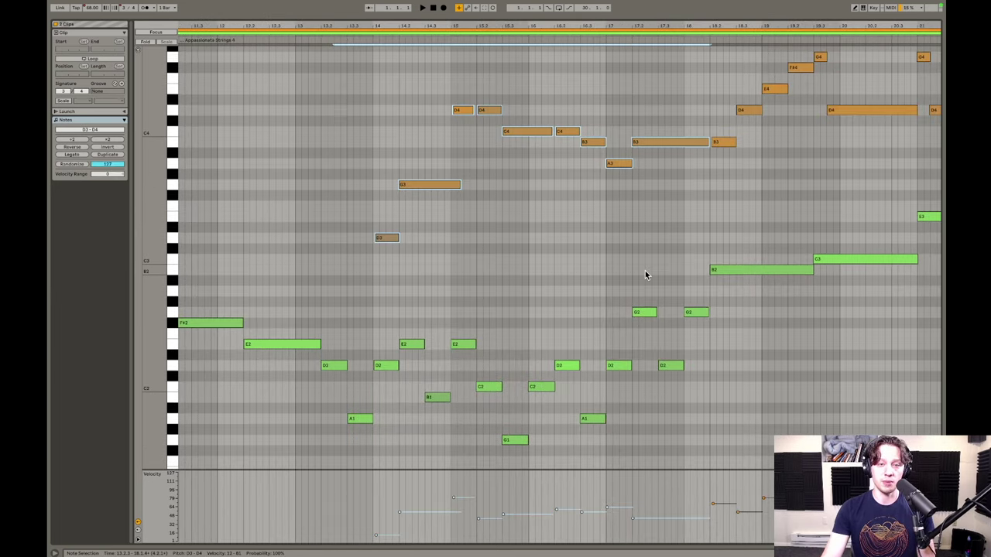
scroll(571, 260, down, 1)
drag(444, 212, 652, 242)
drag(461, 210, 599, 250)
click(587, 239)
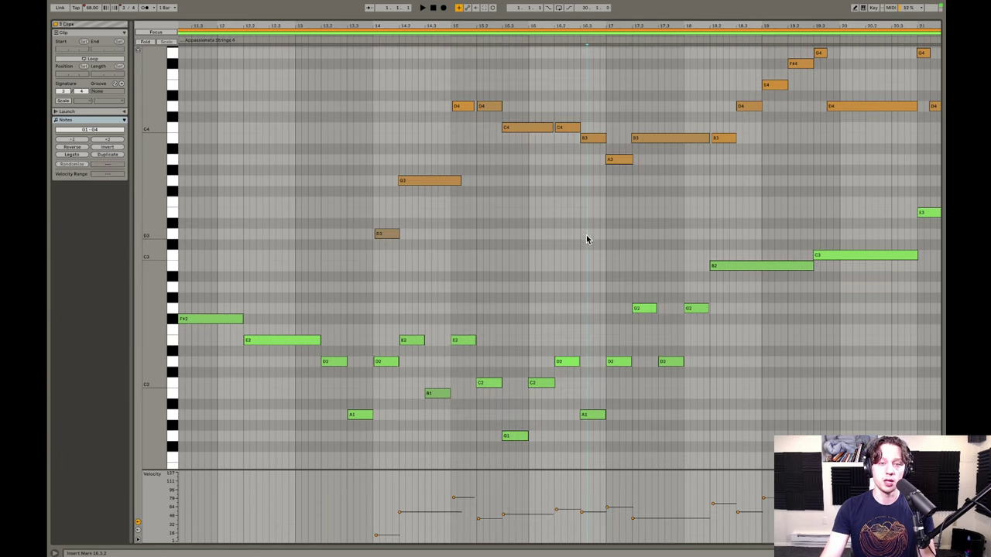
Return to the arrangement and add the 2NDS LEG and VIOLAS LEG tracks to the soloed tracks.
key(shift+Tab)
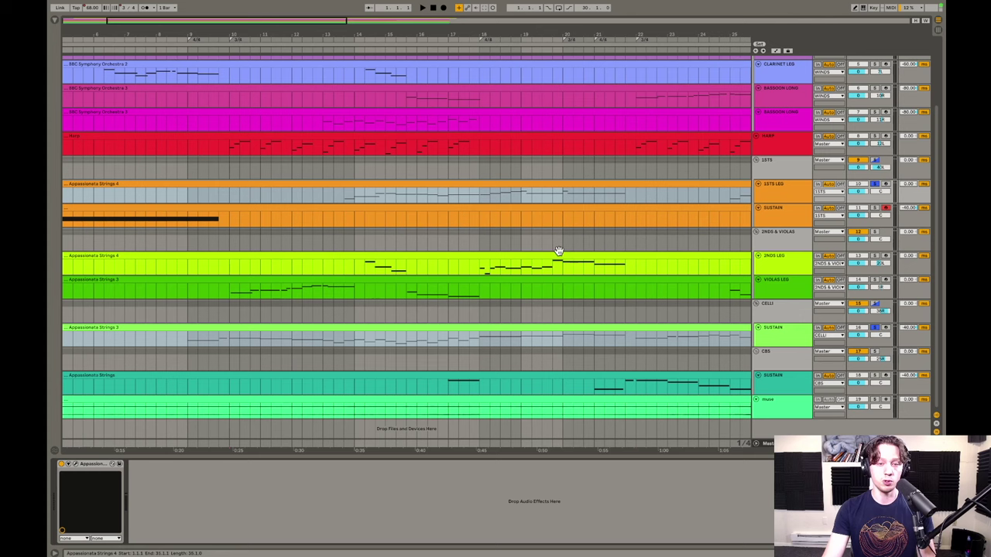
click(437, 254)
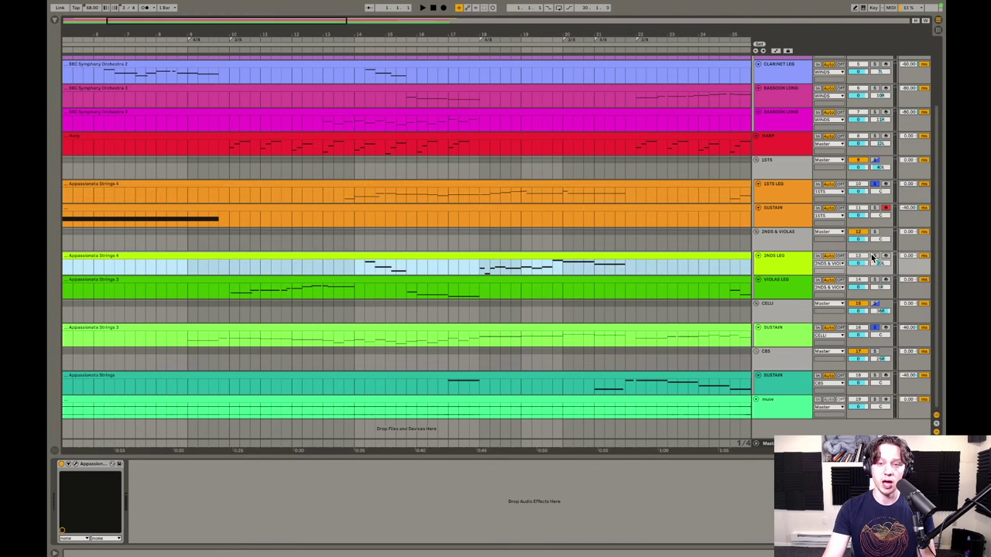
click(874, 257)
click(875, 280)
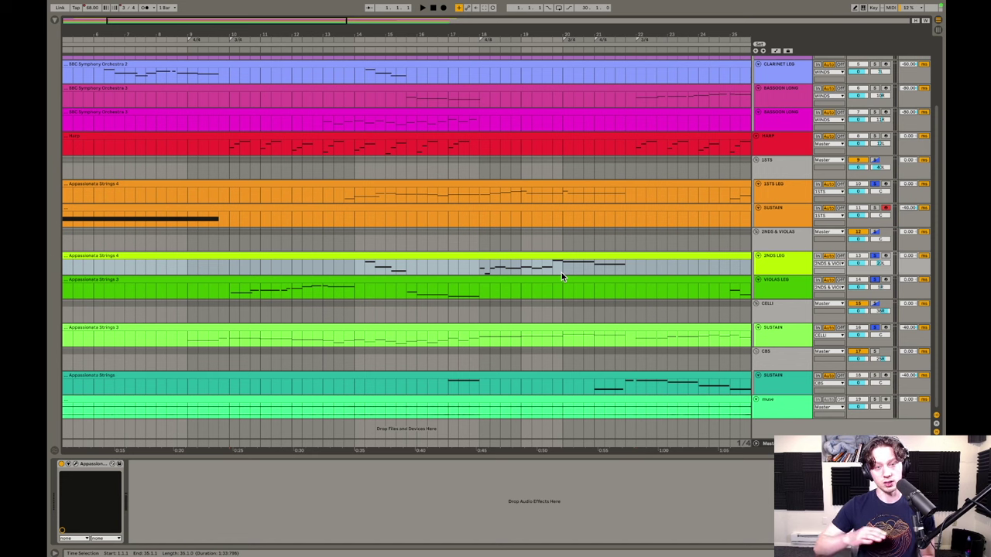
Open the 2NDS LEG and VIOLAS LEG clips together and highlight their shared descending line from B3 down to G2.
click(428, 267)
double_click(427, 283)
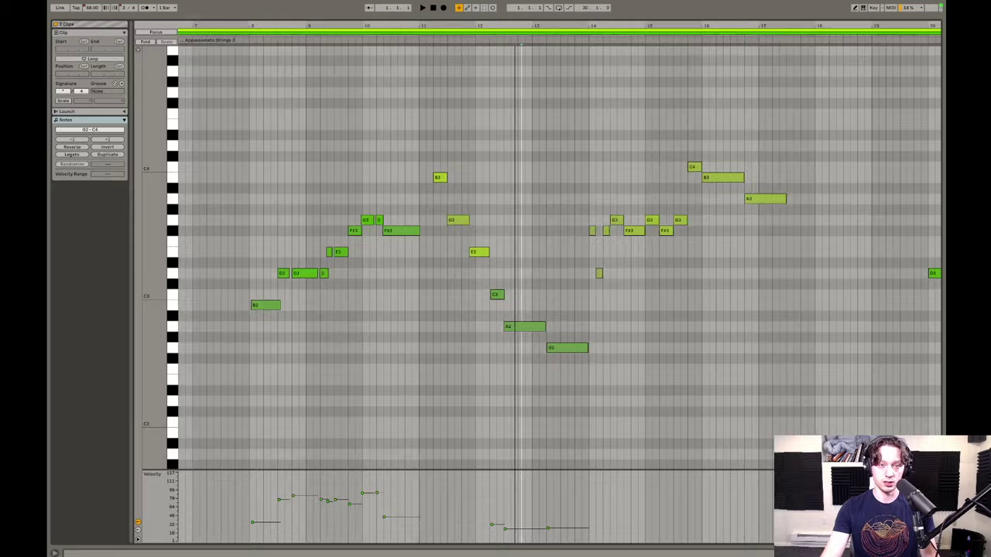
key(plus)
drag(396, 151, 575, 362)
click(573, 362)
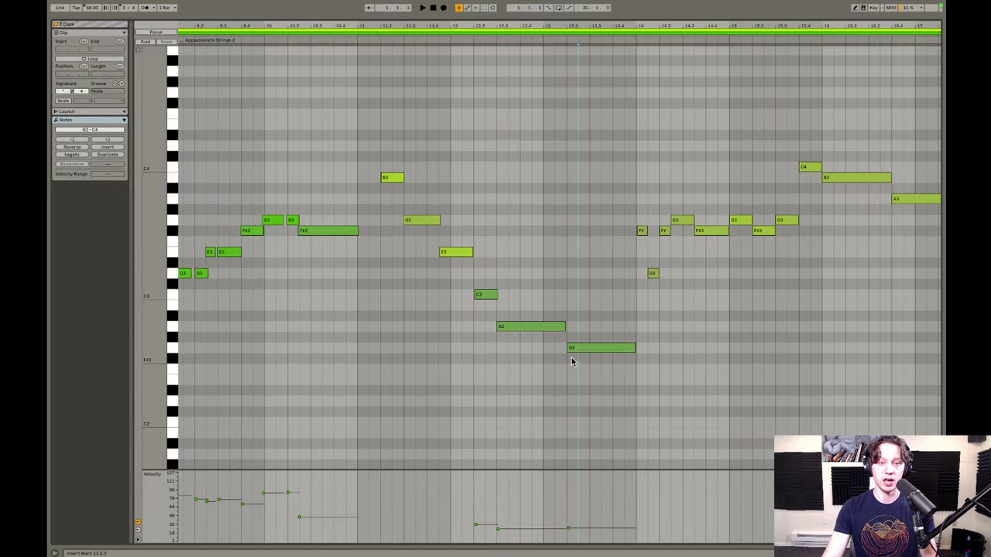
Return to the arrangement, clear the individual track solos, and solo the CELLI, 2NDS & VIOLAS and 1STS groups.
key(shift+Tab)
click(803, 173)
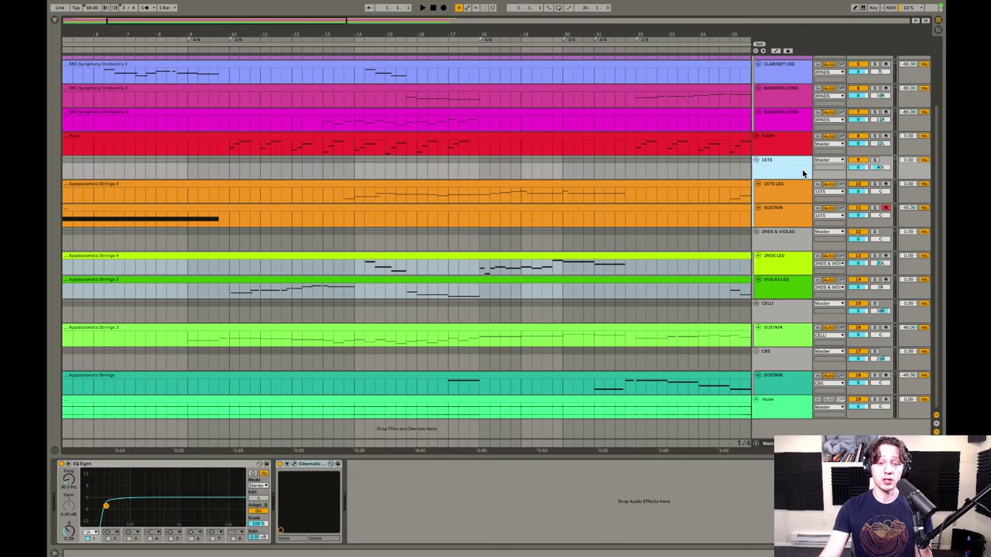
click(789, 331)
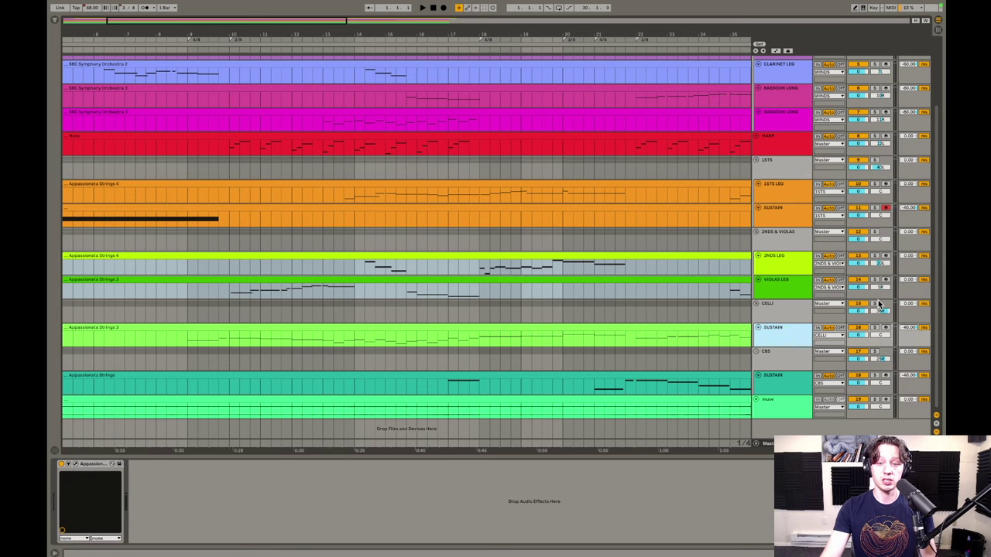
click(875, 304)
click(876, 232)
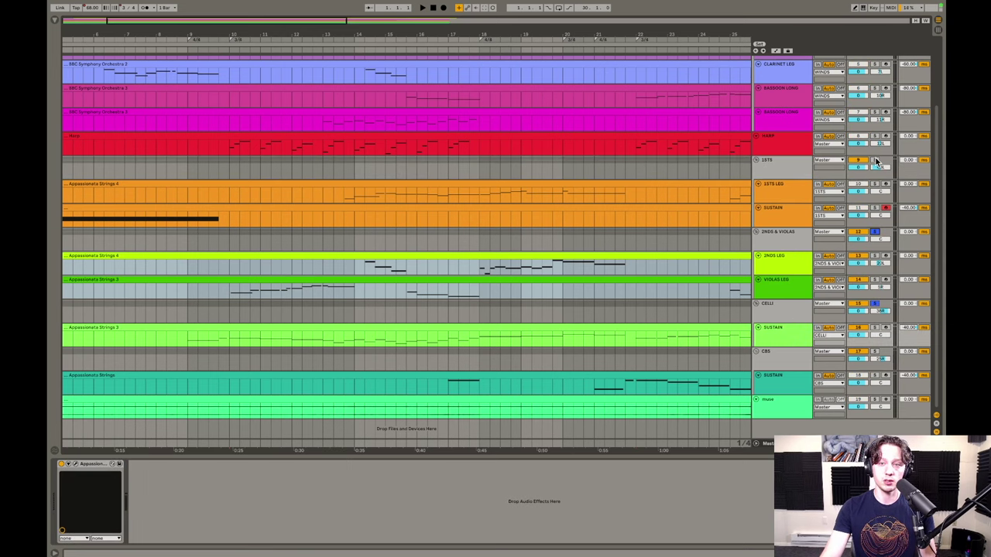
click(876, 160)
Open the 1STS LEG, 2NDS LEG, VIOLAS LEG and celli SUSTAIN clips together in one note view.
click(423, 198)
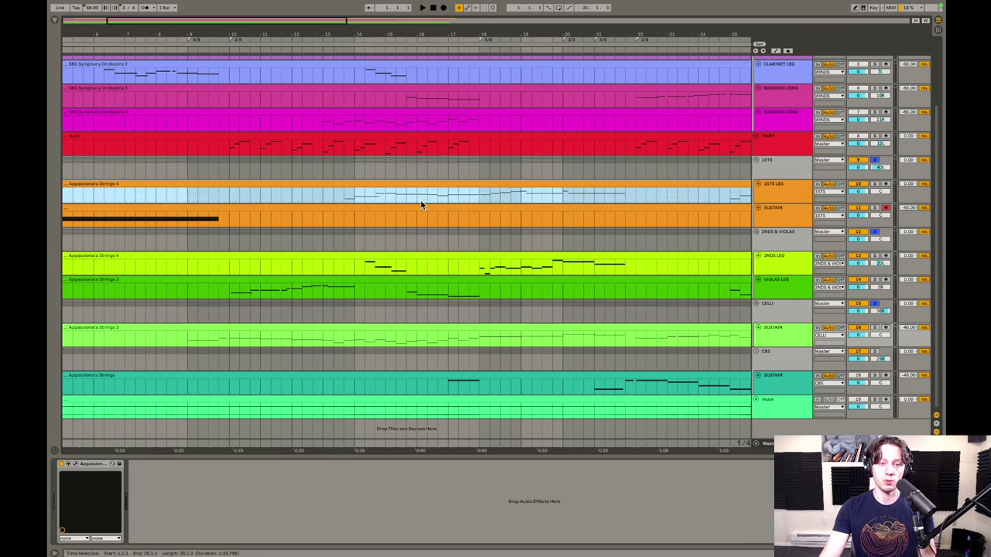
super+click(418, 258)
super+click(425, 282)
super+click(436, 328)
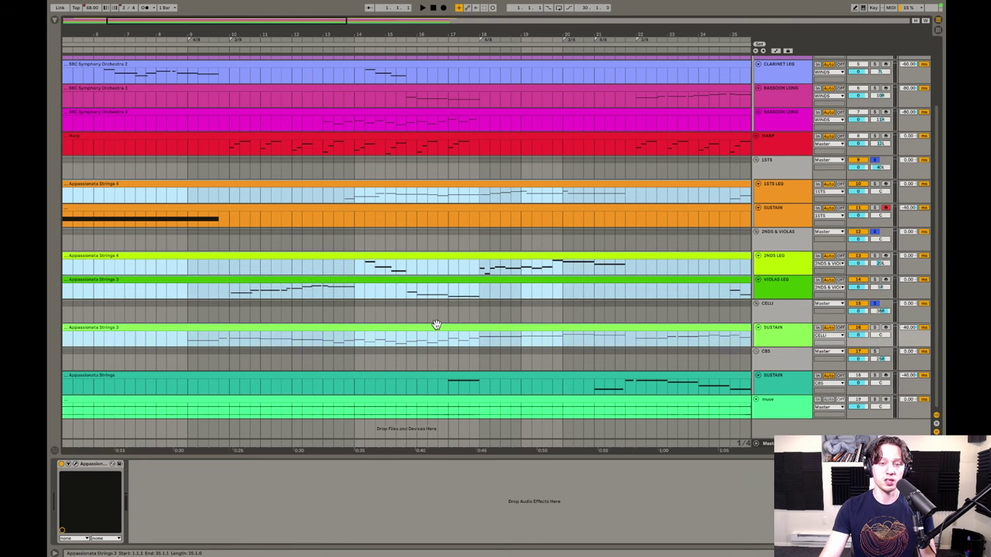
double_click(437, 325)
Frame all the combined string notes around bars 11 to 21 and play the passage up to about bar 18.
scroll(474, 270, down, 4)
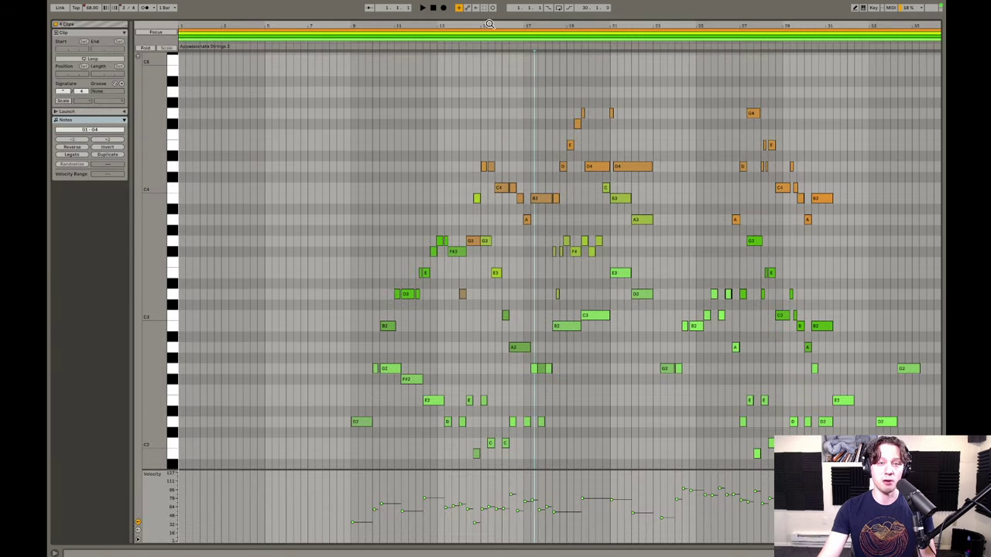
drag(489, 24, 489, 175)
scroll(502, 178, down, 3)
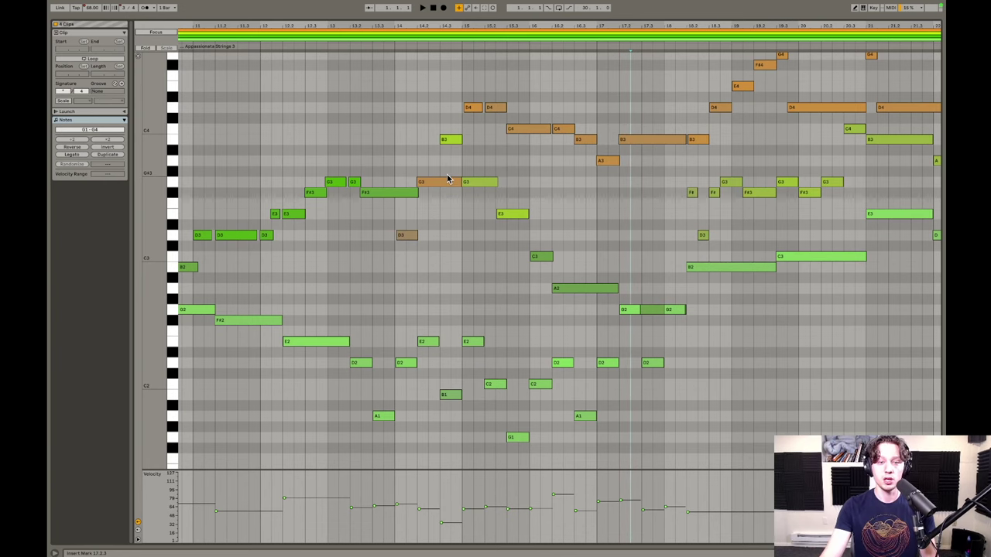
drag(164, 219, 158, 219)
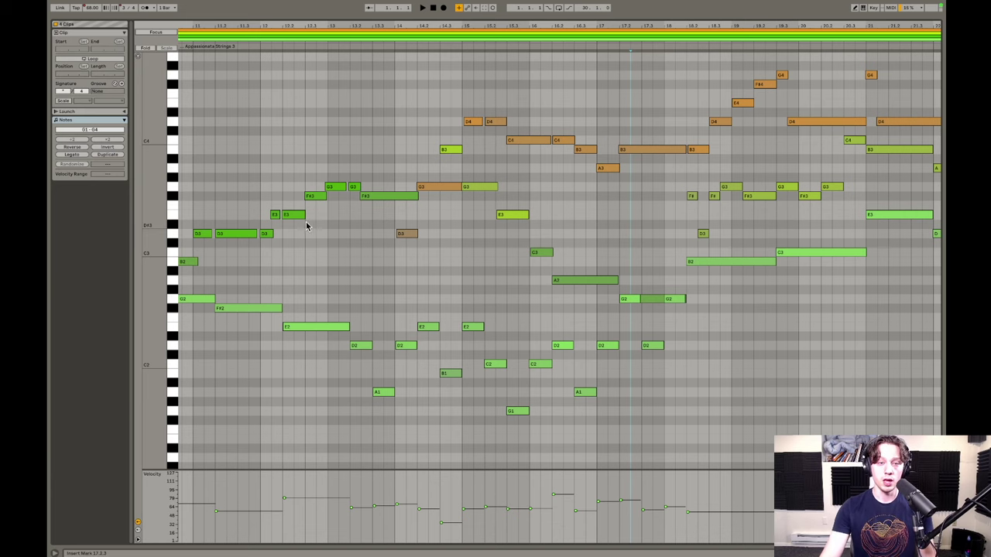
click(304, 46)
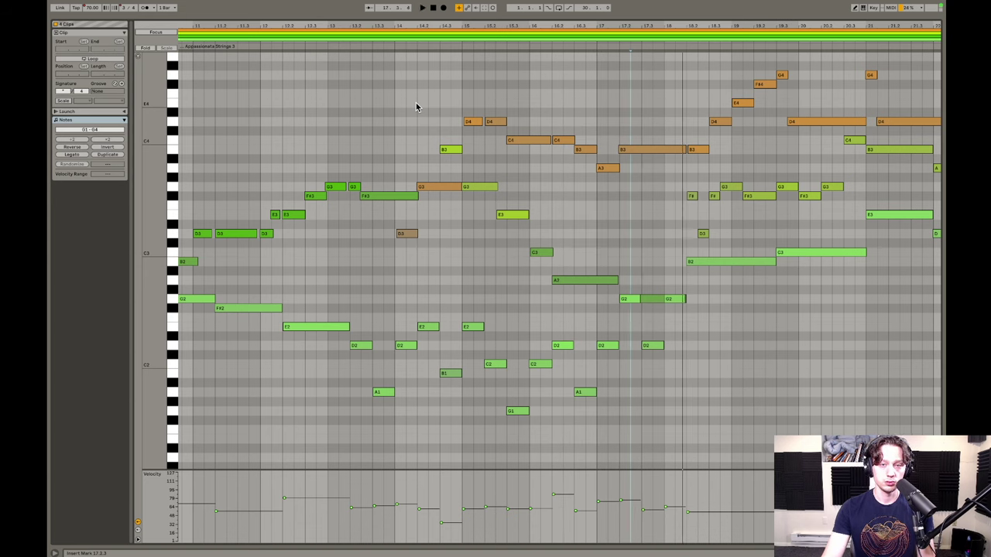
Return to the arrangement and solo only the lower BASSOON LONG track just above the harp.
key(Tab)
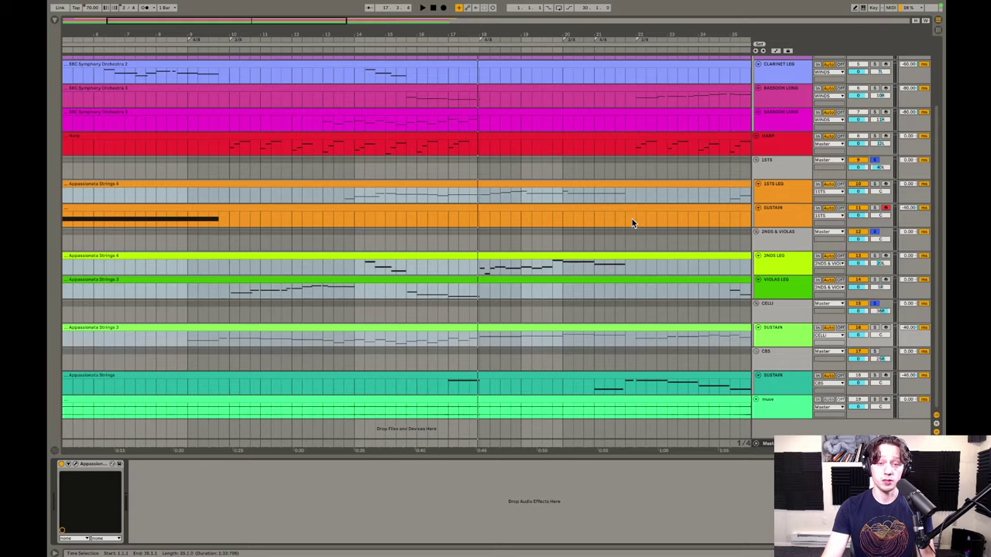
scroll(492, 227, up, 2)
click(423, 204)
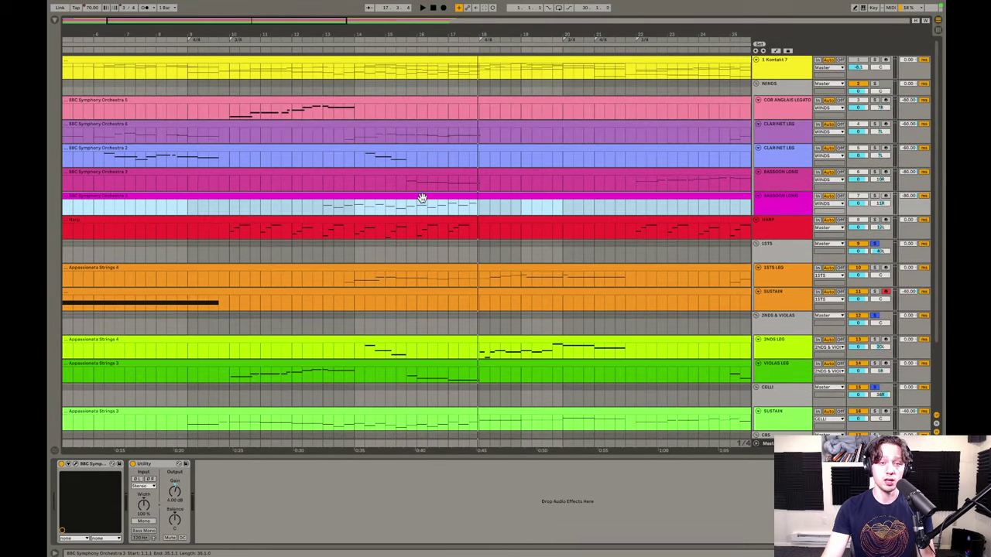
click(858, 199)
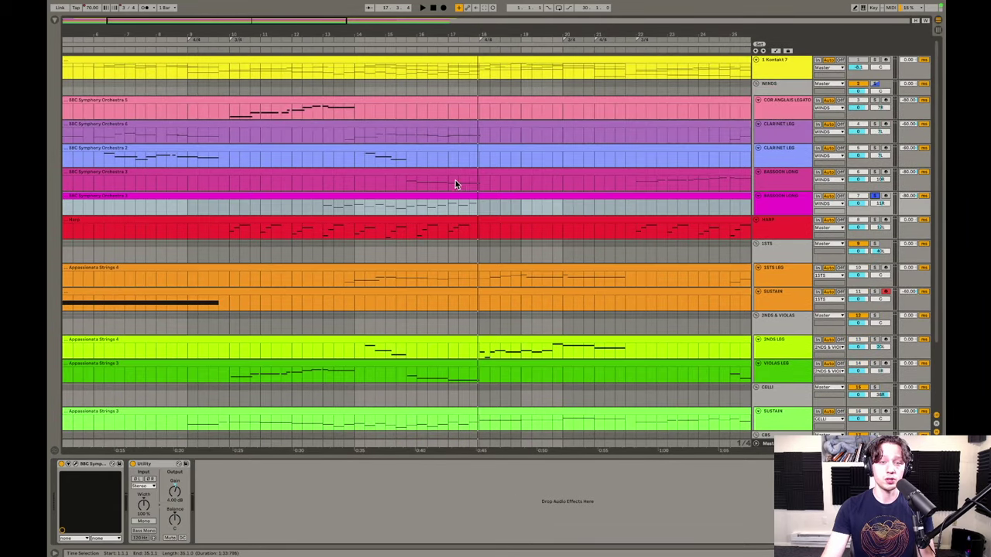
Open the lower BASSOON LONG clip to examine its pattern between bars 13 and 18, and return to the arrangement.
double_click(421, 200)
drag(412, 181, 589, 370)
key(shift+Tab)
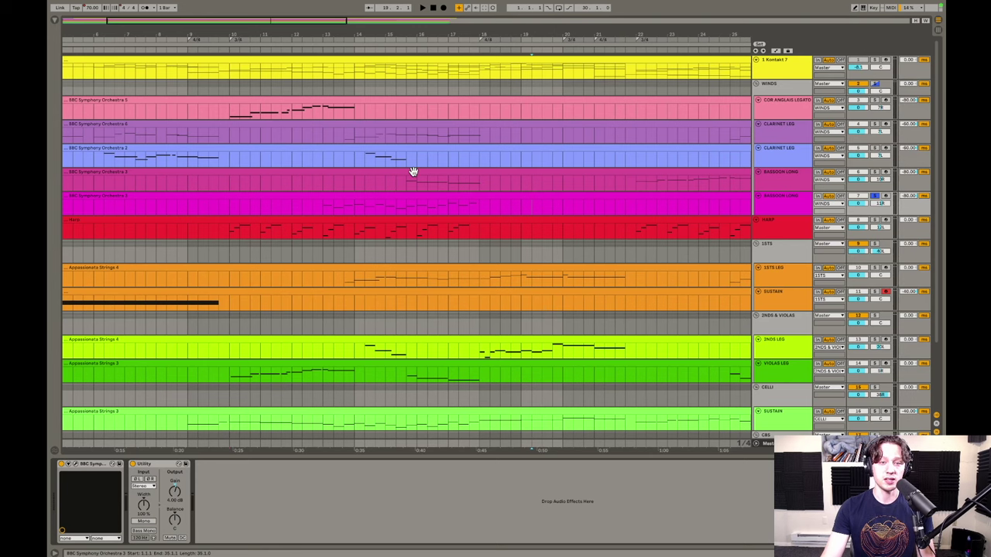
Open the blue CLARINET LEG and upper BASSOON LONG clips together to examine their shared descending line, and return to the arrangement.
click(793, 161)
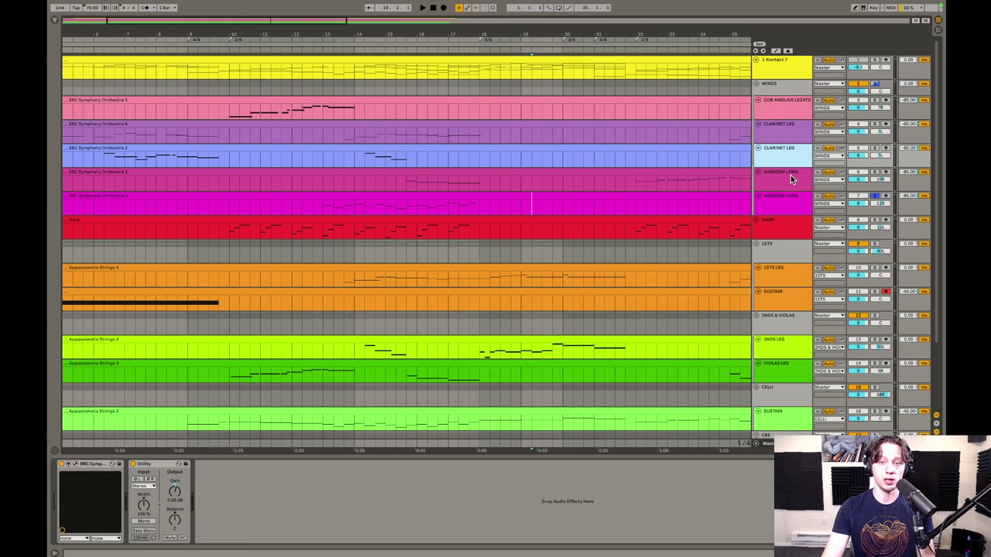
click(365, 150)
shift+click(417, 172)
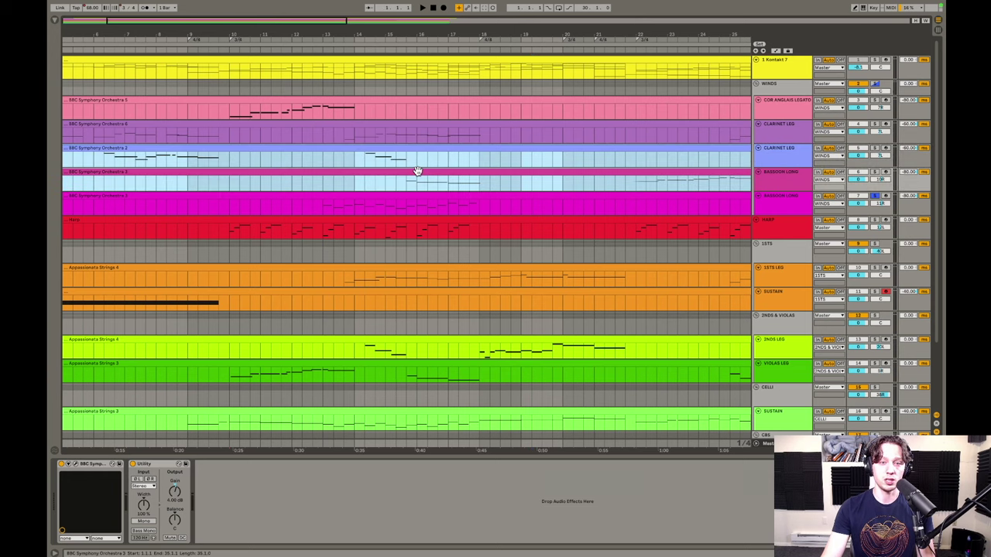
key(shift+Tab)
drag(531, 26, 531, 54)
key(shift+Tab)
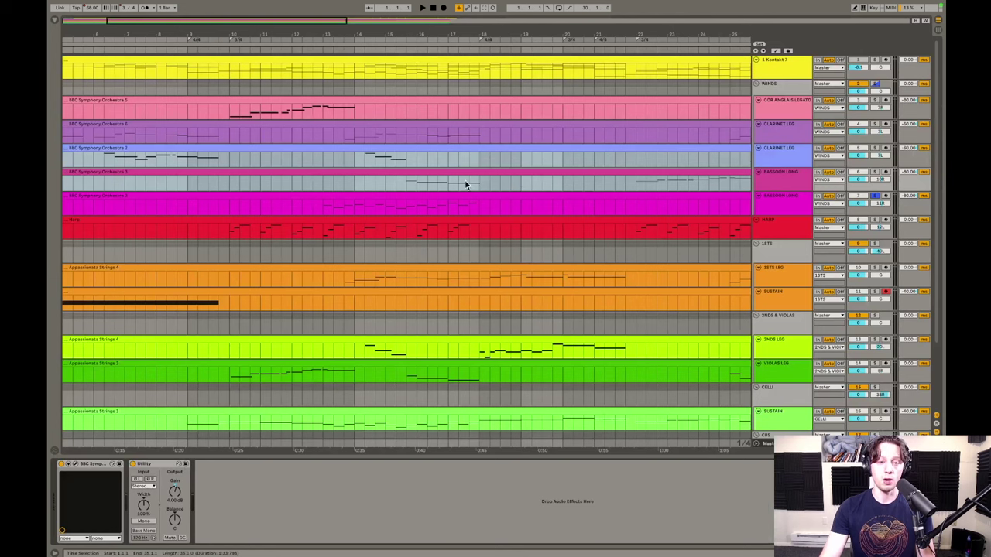
click(408, 146)
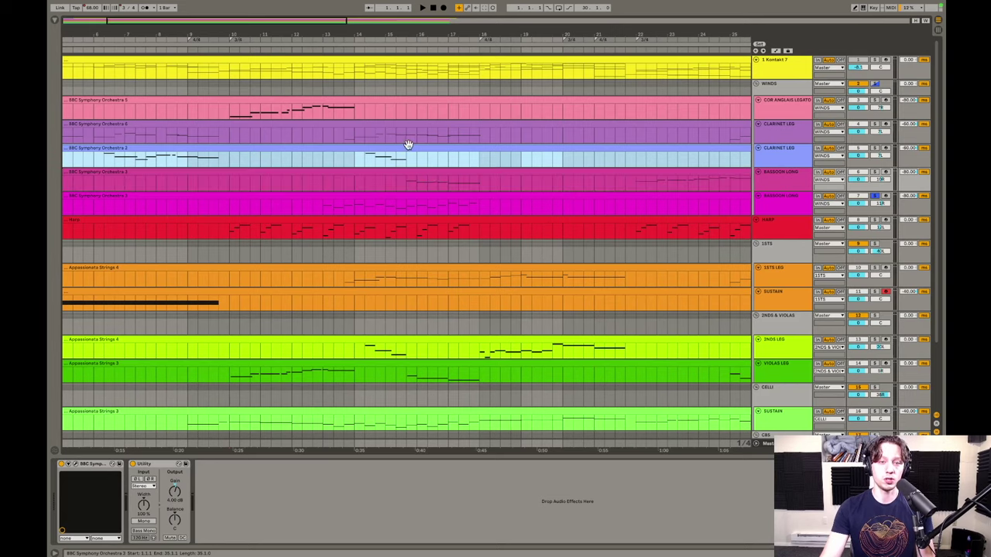
shift+click(426, 174)
key(shift+Tab)
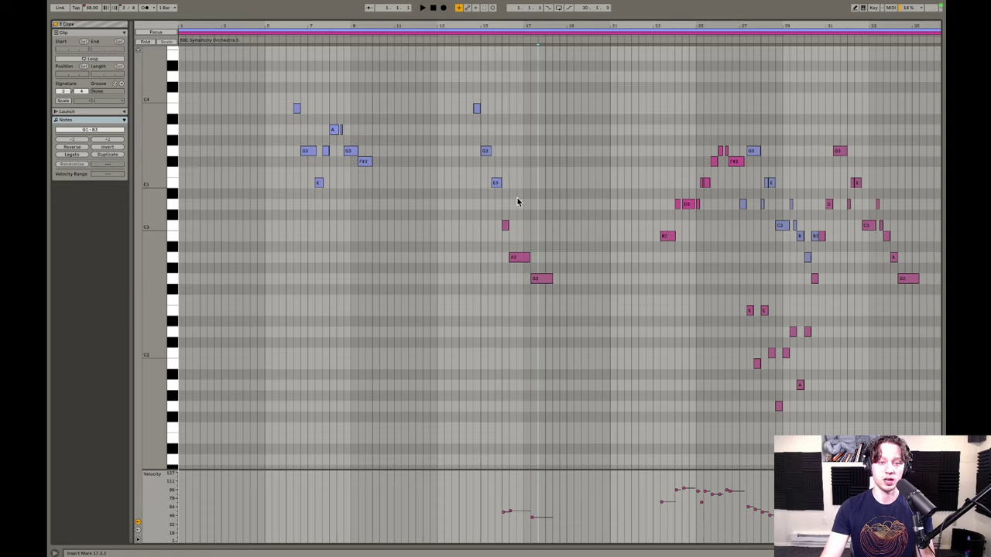
key(shift+Tab)
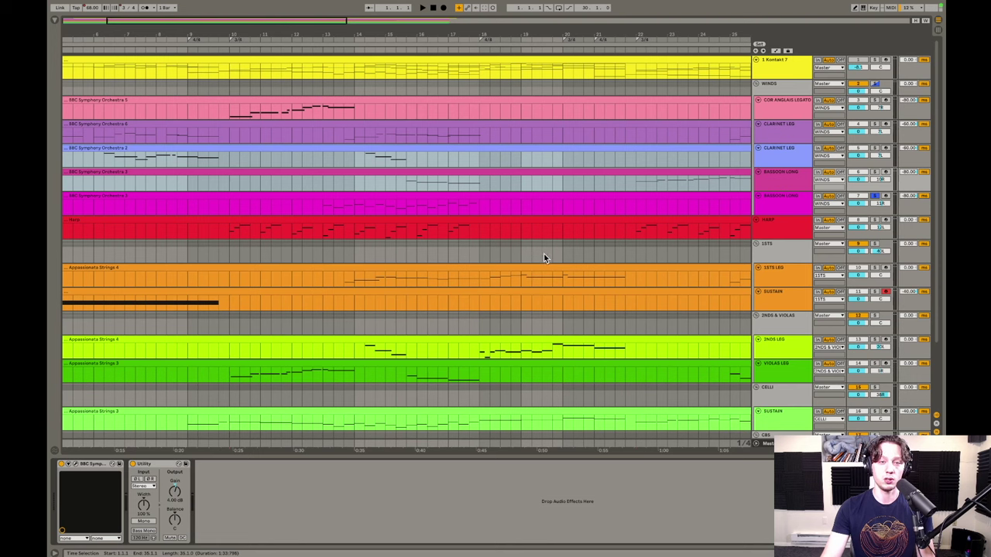
Open the purple CLARINET LEG clip to examine its melody notes, and return to the arrangement.
click(374, 125)
key(shift+Tab)
scroll(378, 208, down, 3)
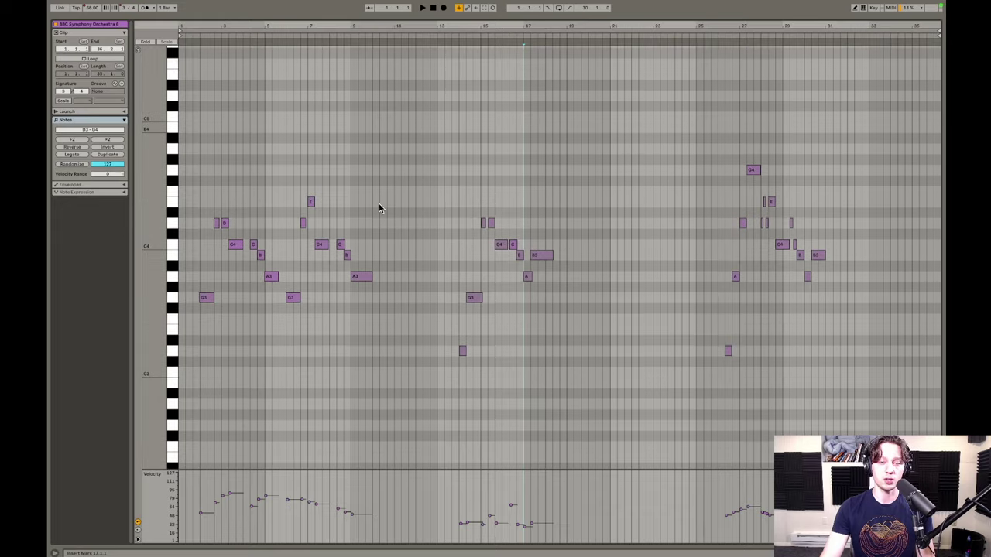
key(shift+Tab)
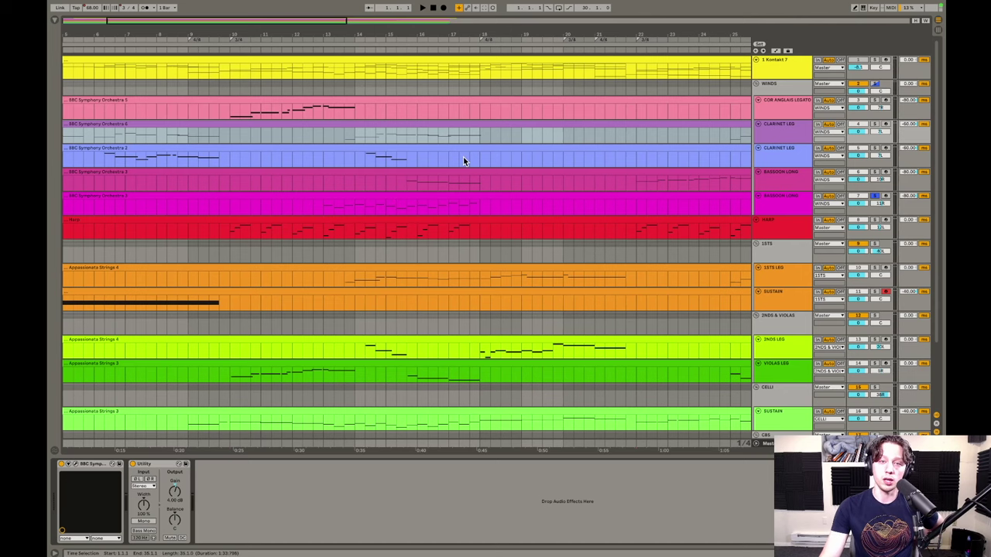
Clear the solos on the lower BASSOON LONG track and the WINDS group, and look over the string tracks.
click(875, 84)
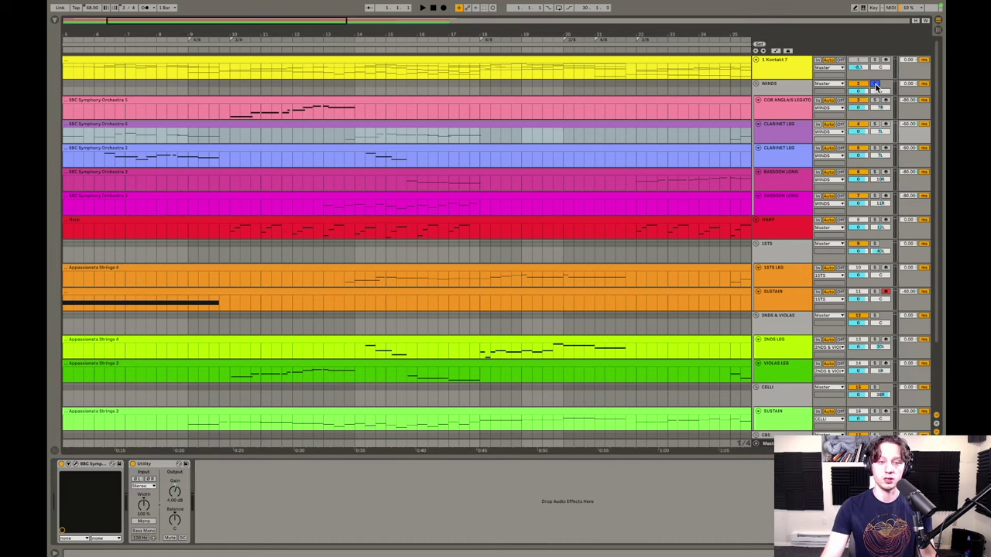
click(876, 84)
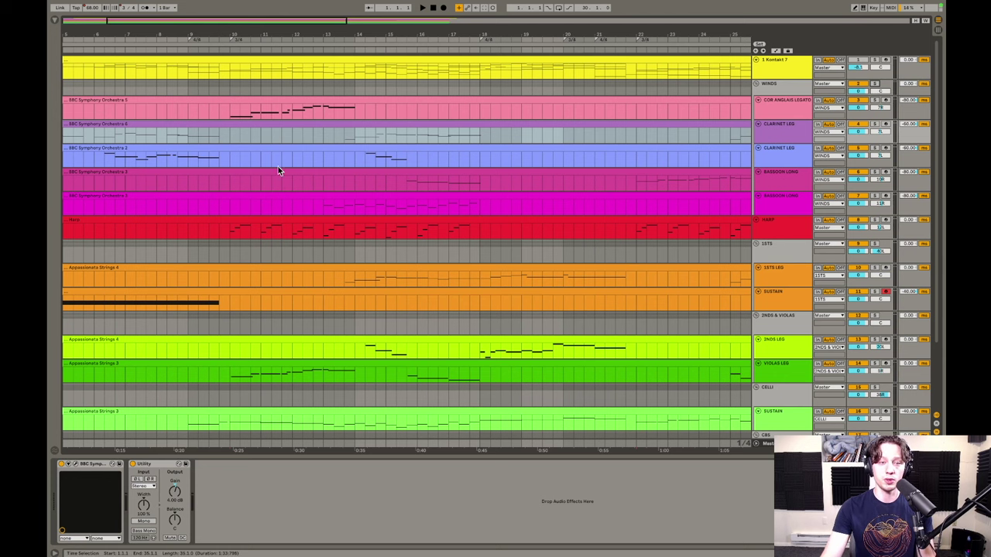
scroll(370, 267, down, 3)
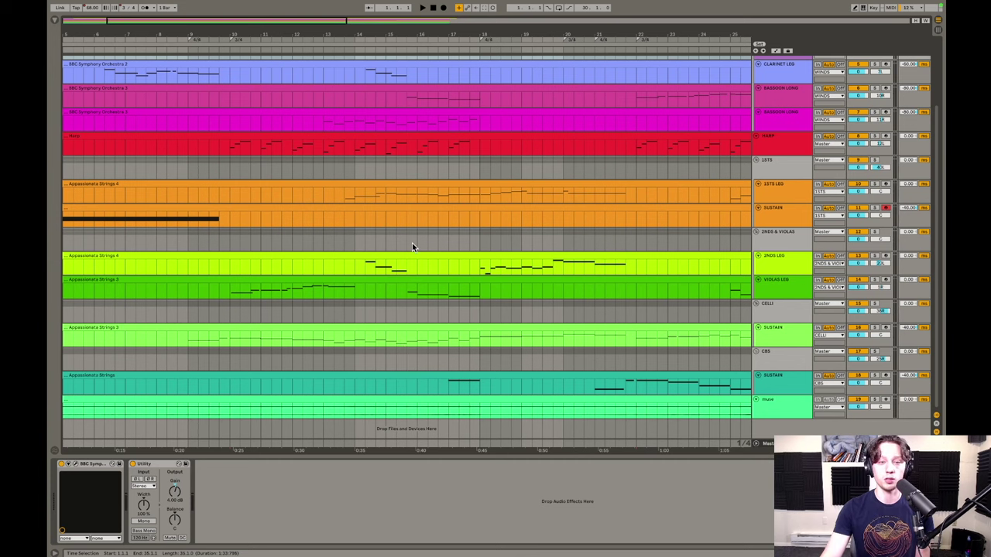
scroll(412, 245, up, 3)
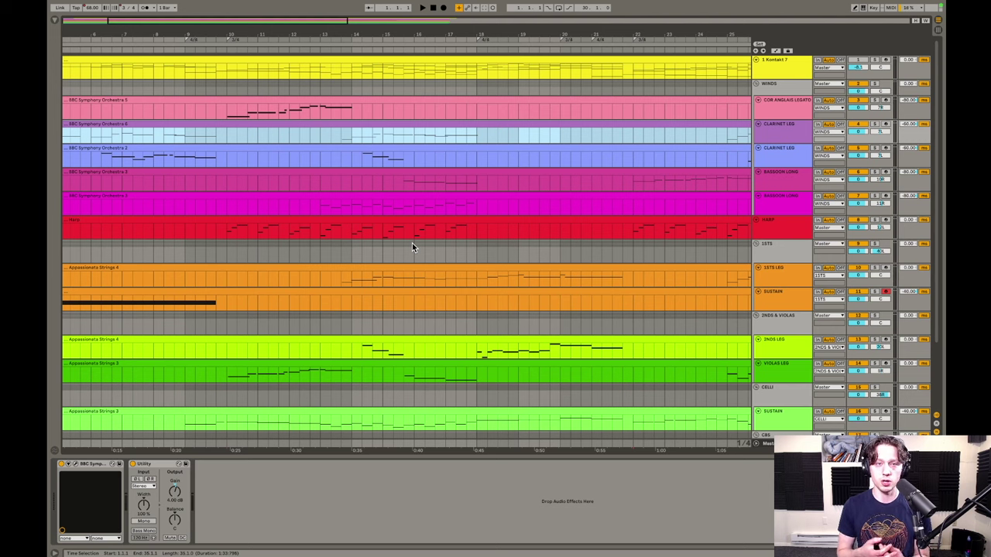
Open the five wind clips and the Harp clip together to view their combined notes, and return to the arrangement.
click(355, 97)
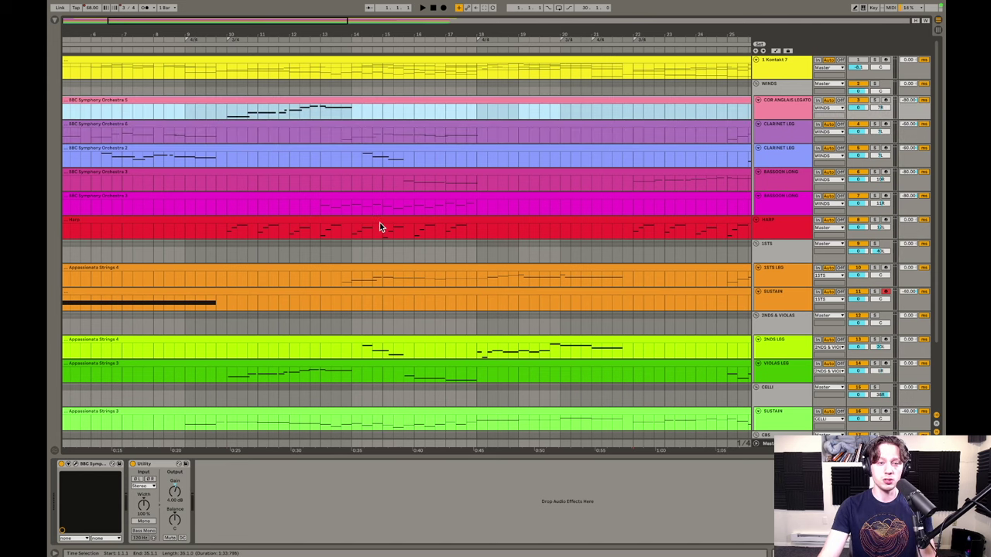
scroll(379, 224, down, 1)
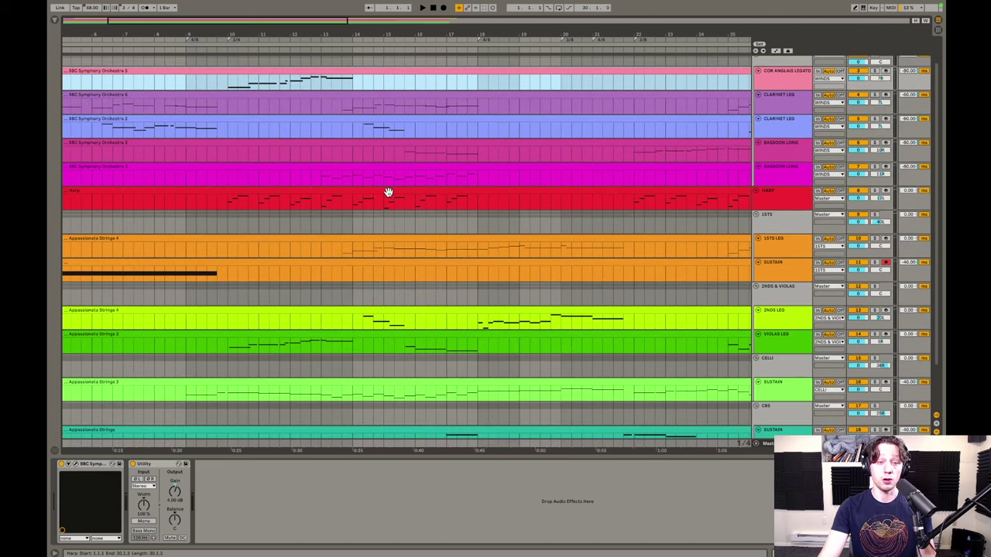
click(388, 192)
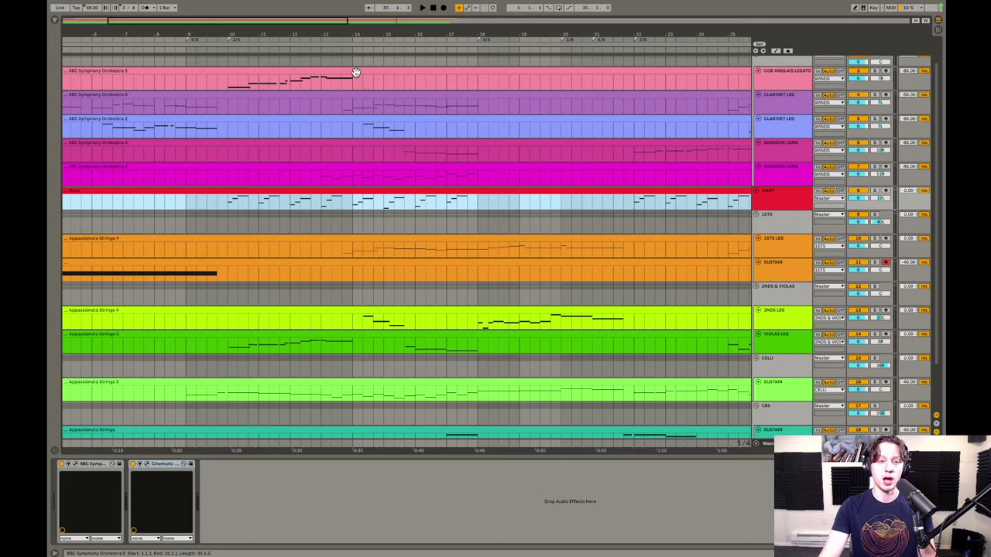
shift+click(355, 72)
double_click(356, 72)
scroll(480, 139, up, 2)
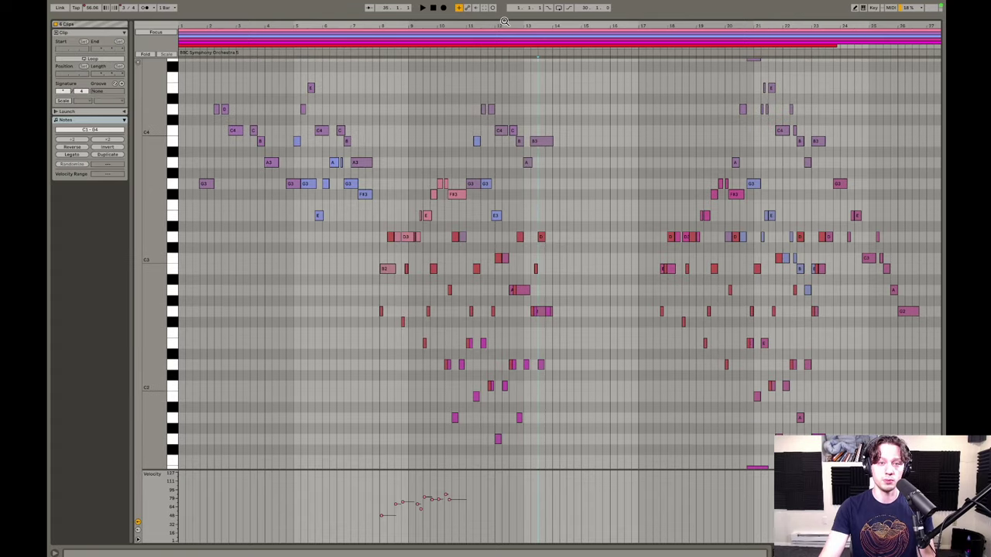
key(shift+Tab)
scroll(396, 165, up, 2)
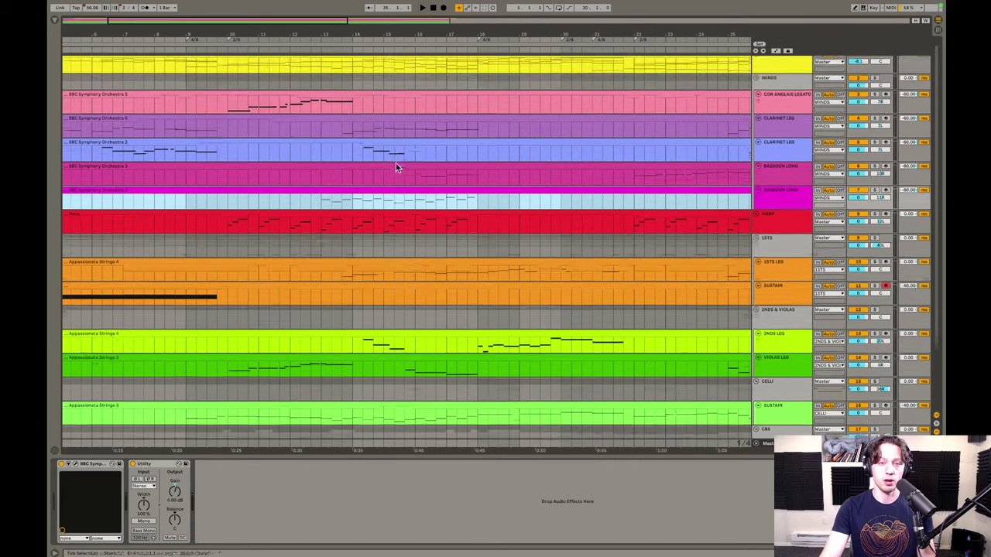
Open the five wind clips together without the harp, play the passage starting with the cor anglais line, and return to the arrangement.
shift+double_click(376, 98)
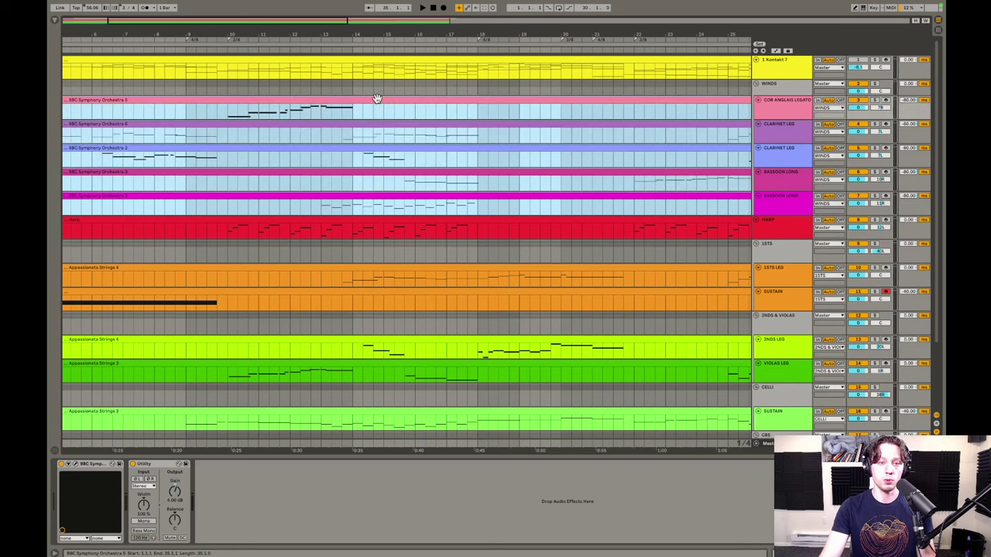
drag(521, 25, 522, 77)
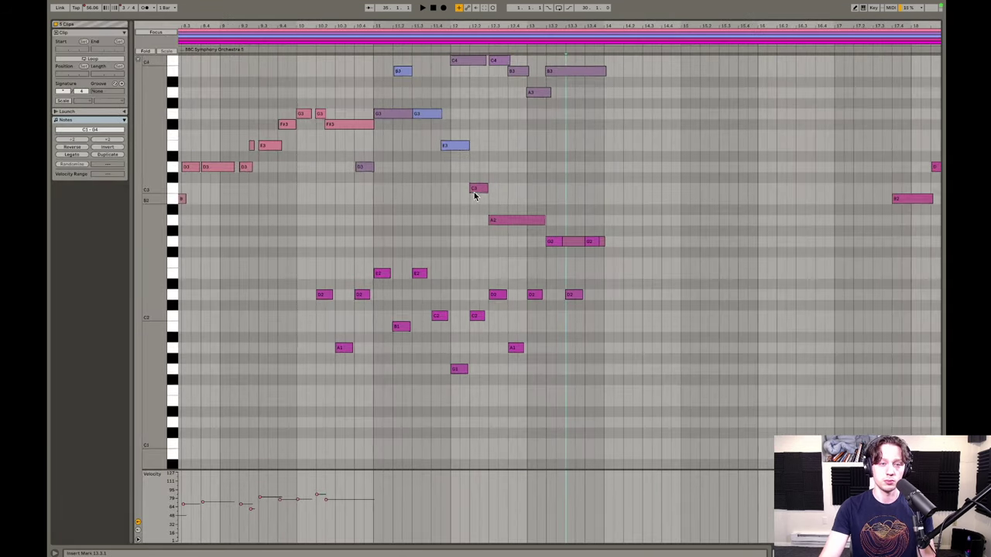
scroll(474, 190, up, 3)
scroll(474, 191, left, 4)
click(291, 49)
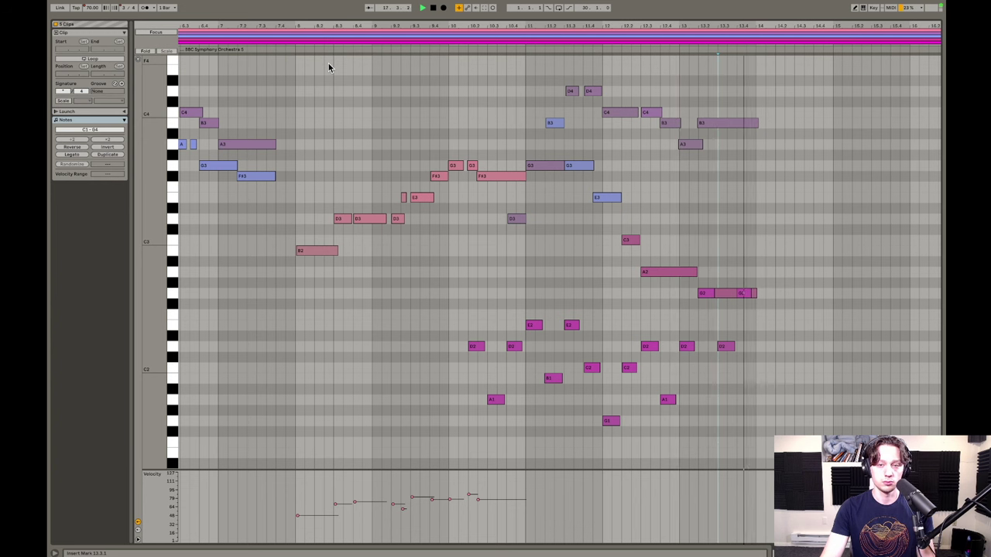
key(space)
key(shift+Tab)
scroll(381, 145, right, 2)
scroll(381, 144, right, 3)
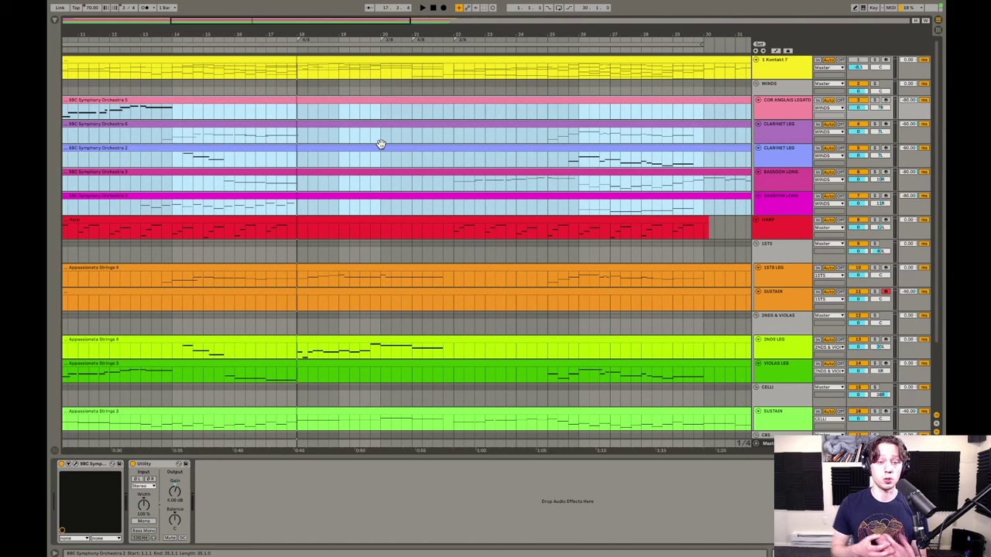
Open the cello SUSTAIN clip, highlight its long B2, C3, E3 and D3 notes from bar 18, and return to the arrangement.
scroll(381, 144, down, 4)
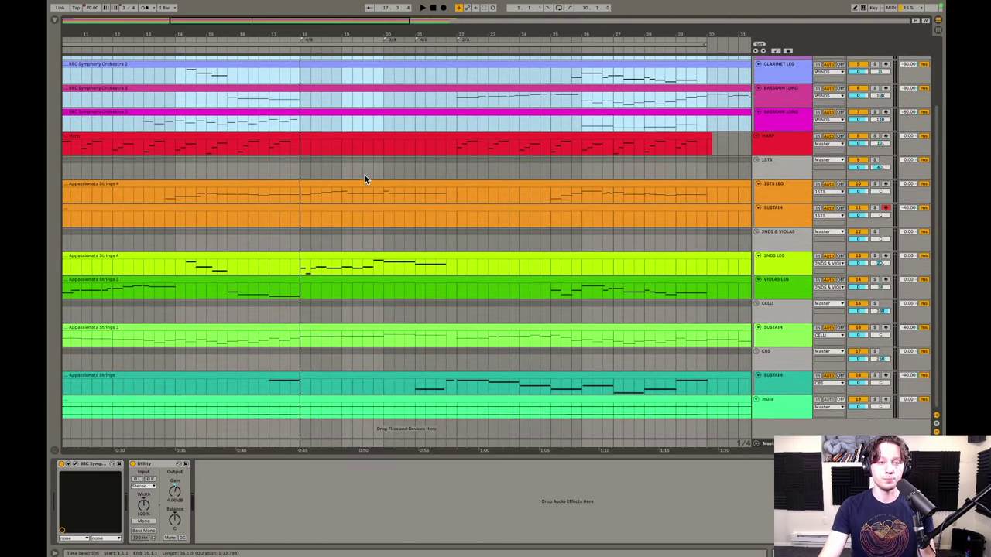
click(360, 182)
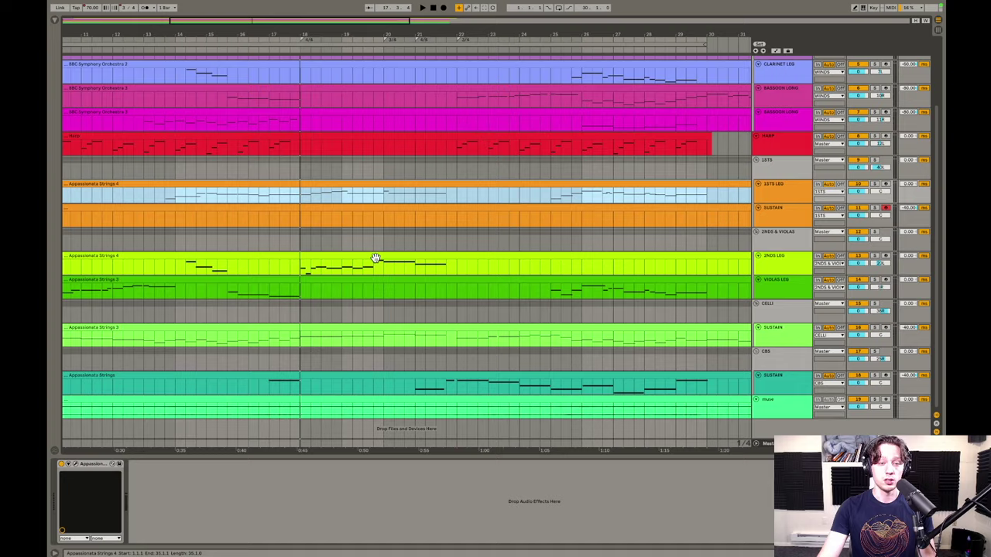
double_click(361, 329)
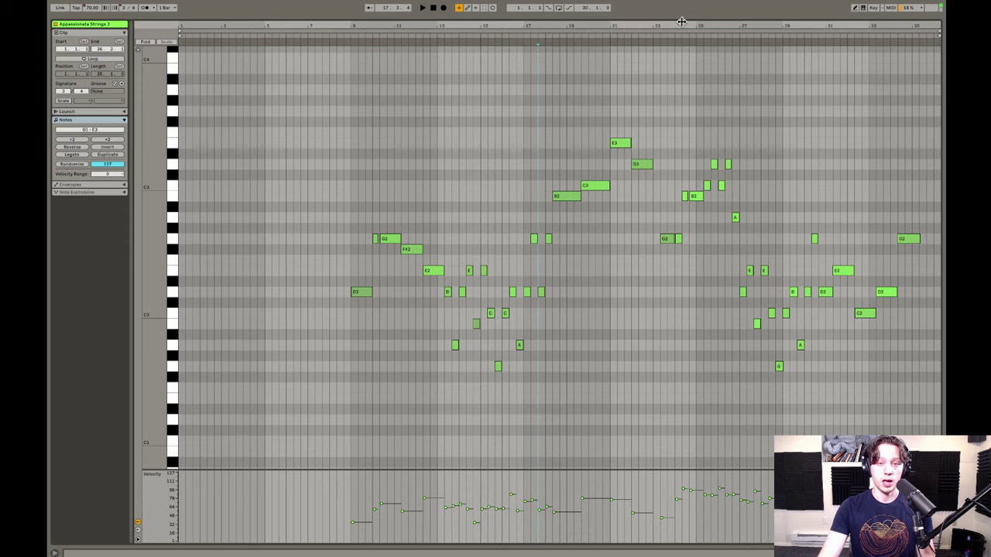
drag(680, 23, 576, 157)
scroll(324, 113, up, 2)
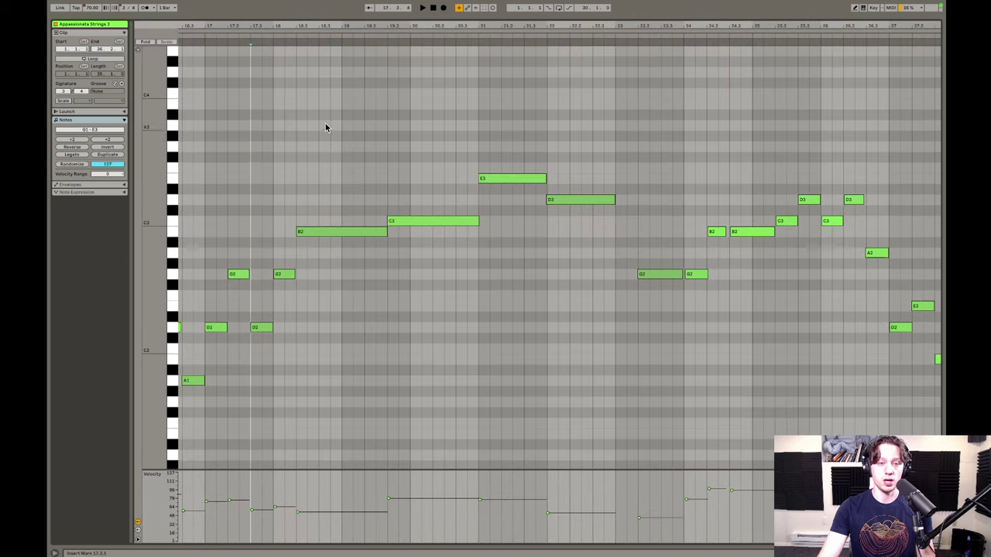
drag(300, 128, 486, 255)
click(438, 238)
drag(293, 153, 348, 245)
drag(405, 176, 431, 229)
drag(489, 161, 596, 244)
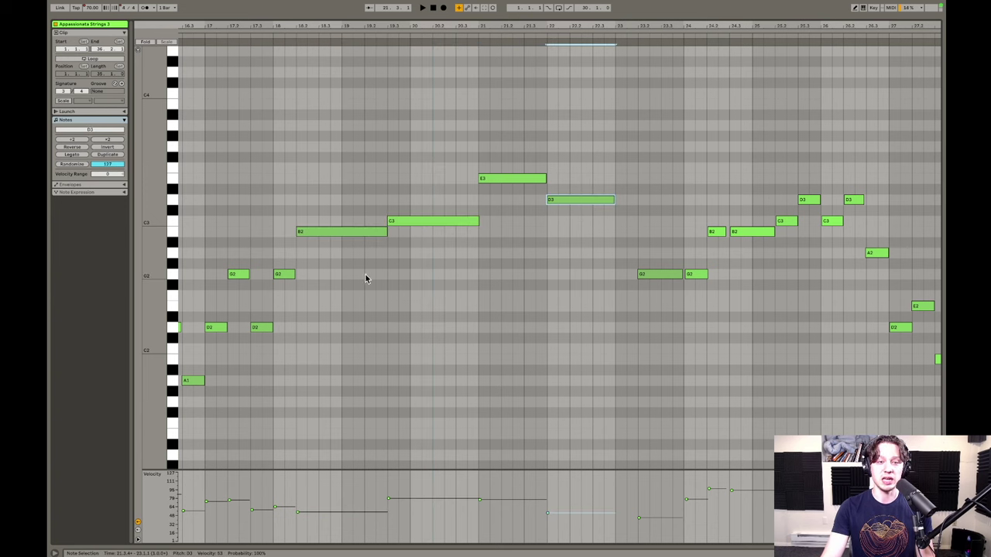
key(shift+Tab)
Open the cello SUSTAIN, 2NDS LEG and 1STS LEG clips together and examine how their lines combine between bars 17 and 23.
click(408, 328)
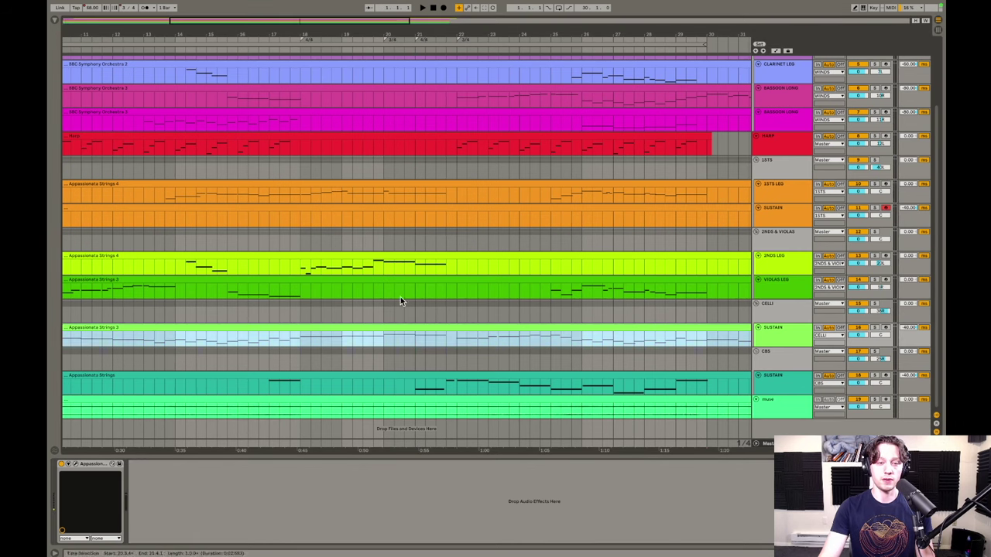
ctrl+click(374, 256)
ctrl+click(374, 184)
key(shift+Tab)
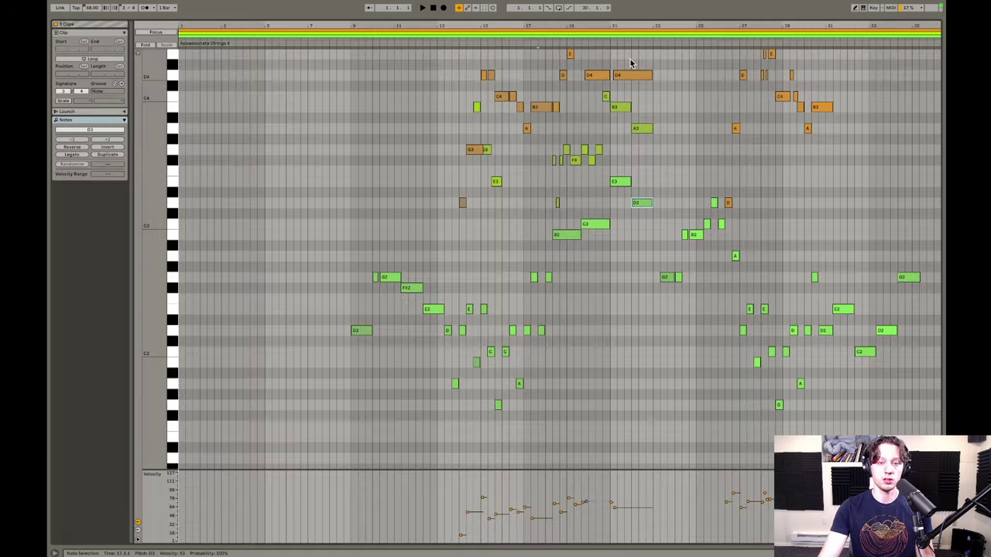
drag(642, 31, 638, 124)
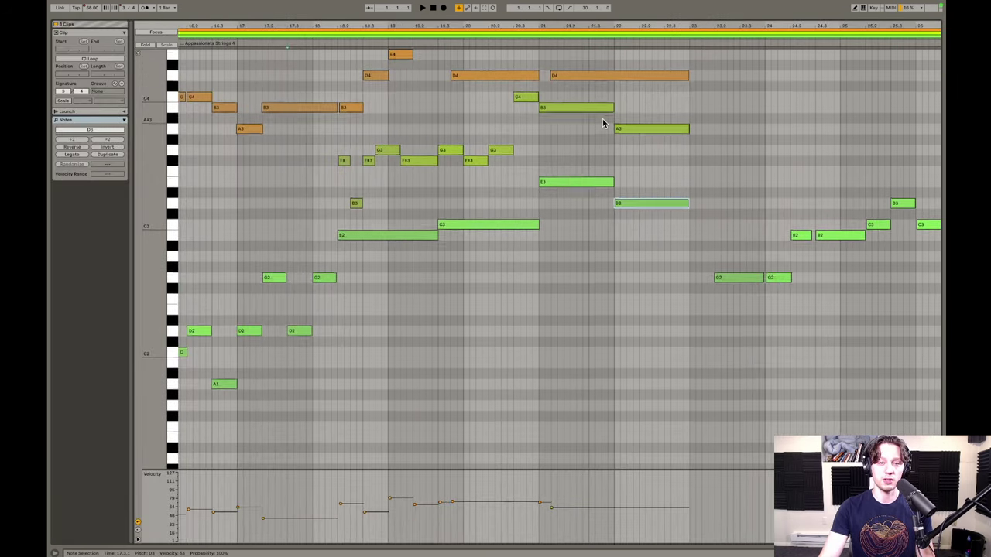
scroll(604, 124, up, 2)
drag(573, 25, 571, 85)
scroll(463, 144, up, 2)
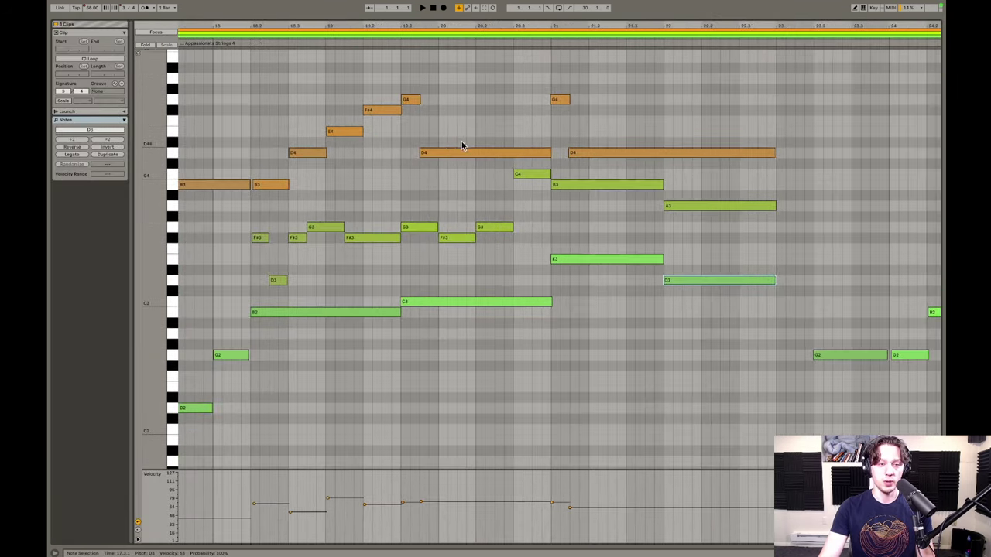
scroll(431, 156, left, 2)
scroll(432, 155, left, 5)
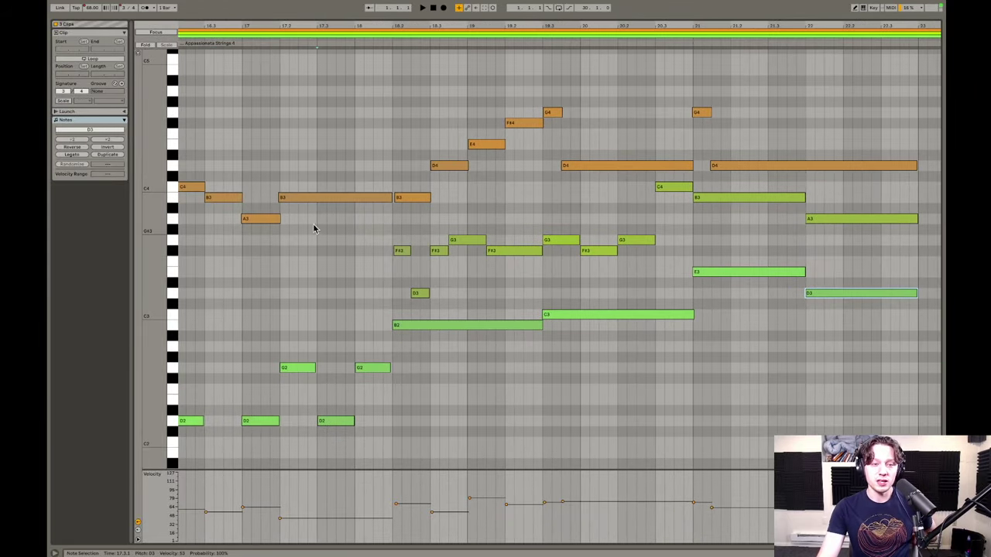
scroll(291, 175, right, 5)
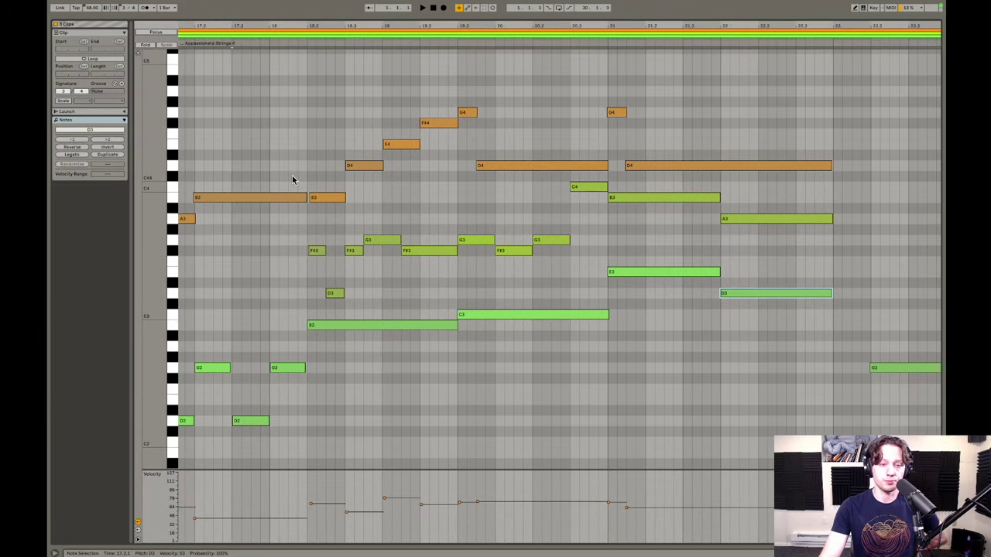
scroll(292, 168, right, 1)
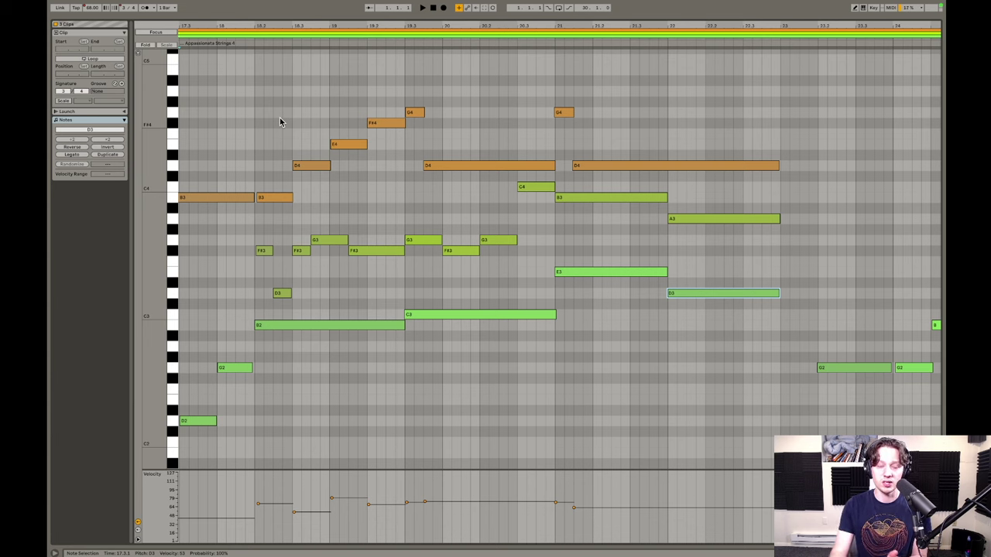
Highlight the stacked notes from C3 to G4 across the three string parts between bars 19 and 21.
click(415, 113)
drag(414, 90, 503, 370)
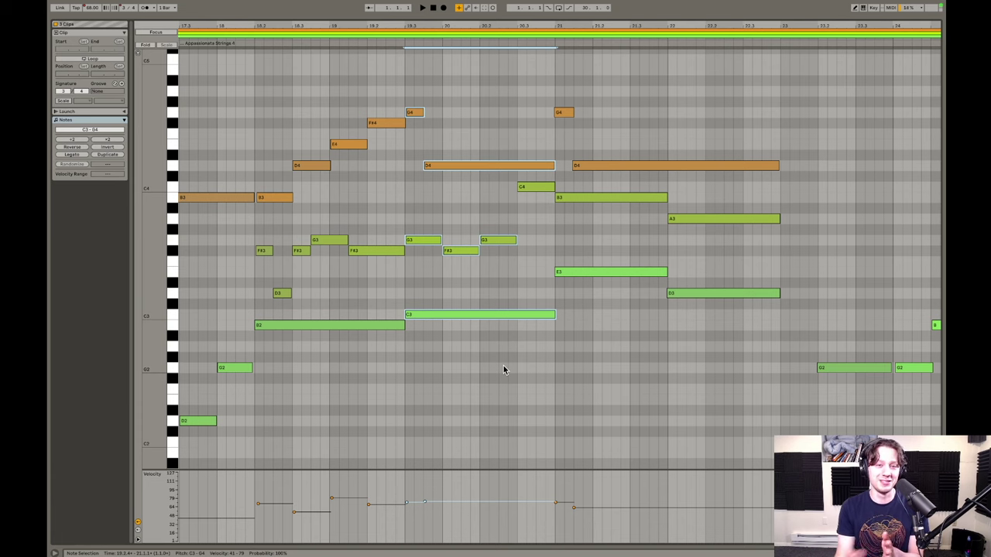
drag(418, 88, 479, 418)
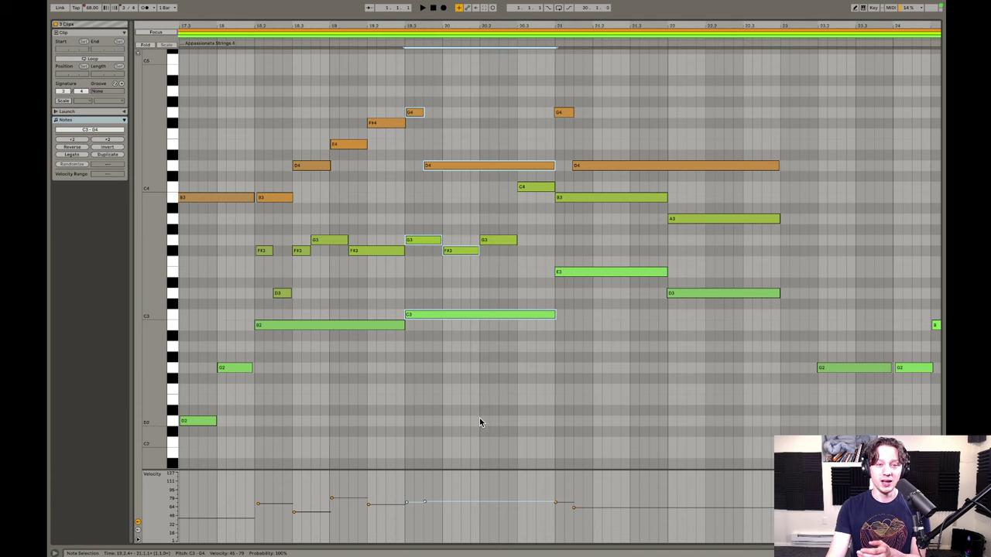
click(480, 422)
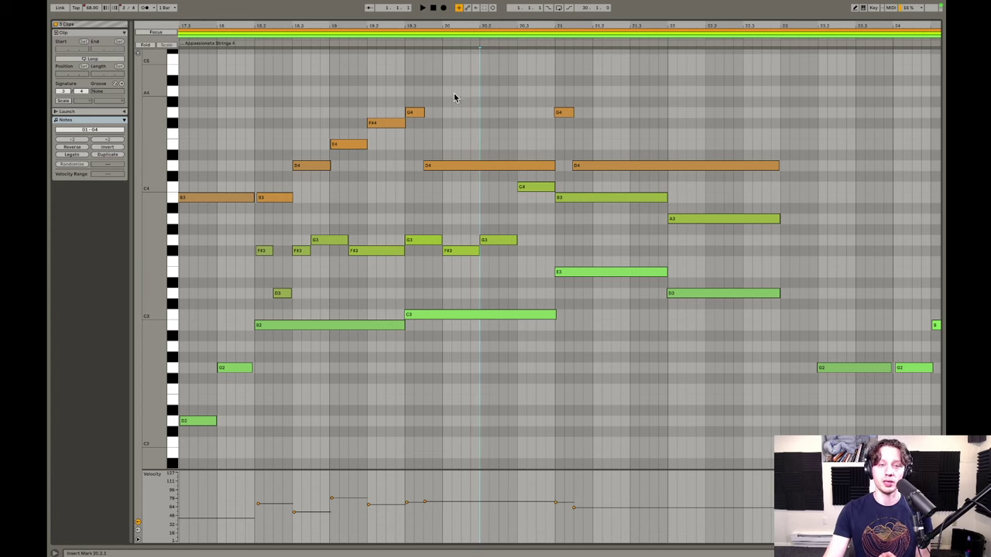
drag(415, 84, 534, 355)
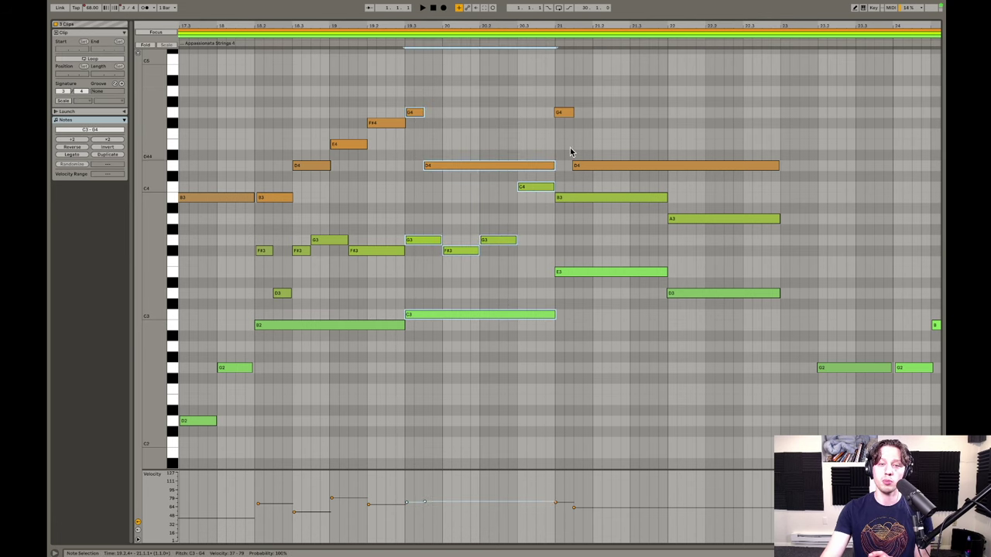
click(633, 309)
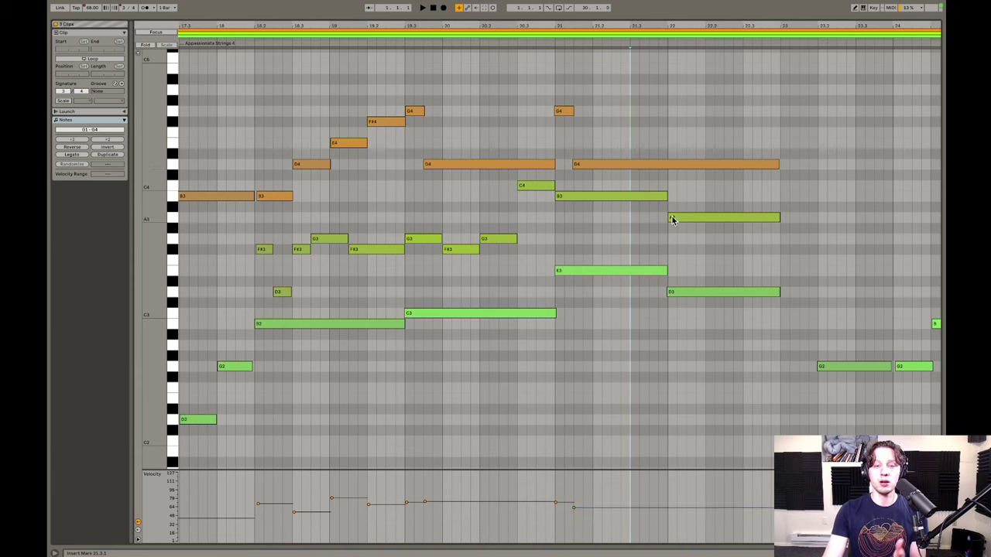
Highlight the held D4, A3 and D3 notes ending the string passage, and the sustained B2 and C3 cello notes at its beginning.
drag(692, 117, 739, 305)
scroll(739, 305, right, 2)
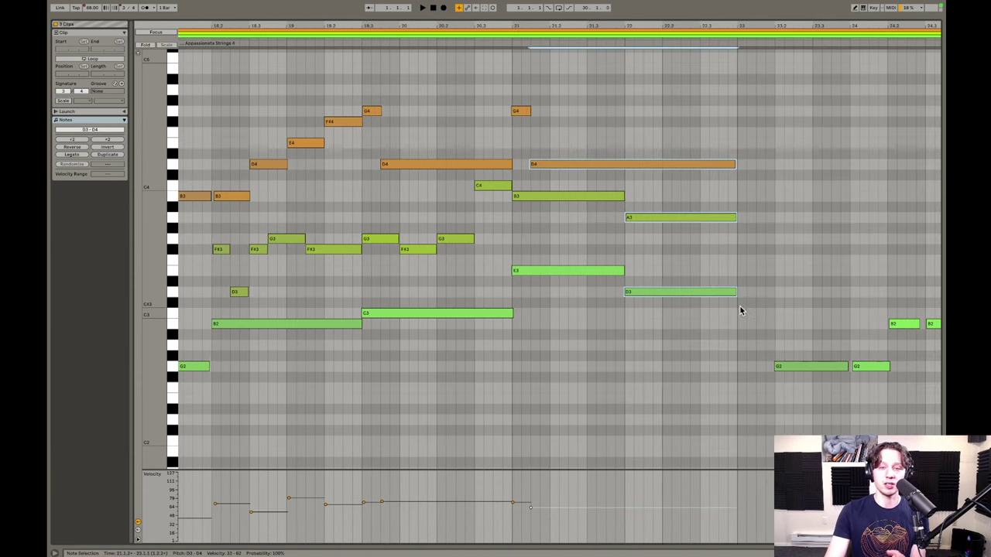
scroll(735, 303, left, 5)
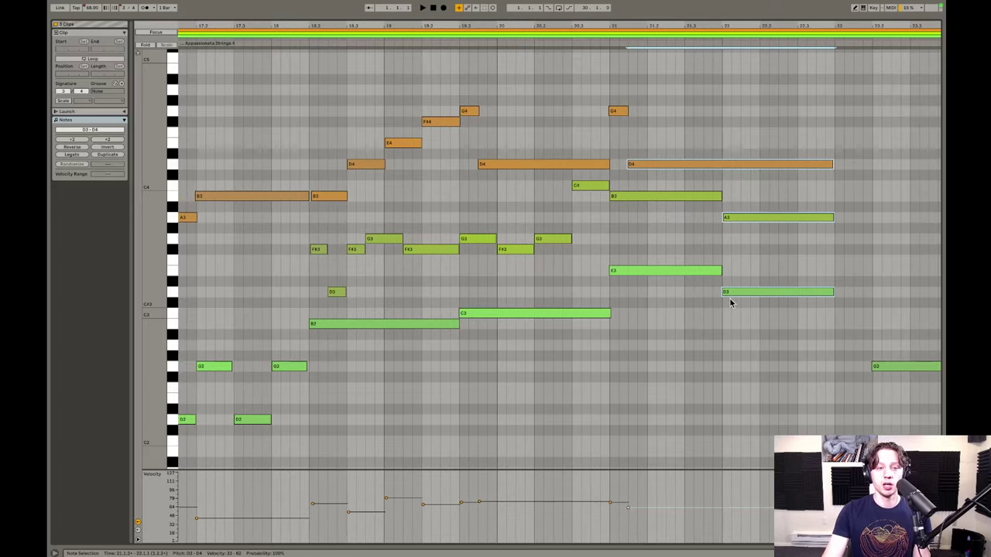
scroll(691, 288, left, 1)
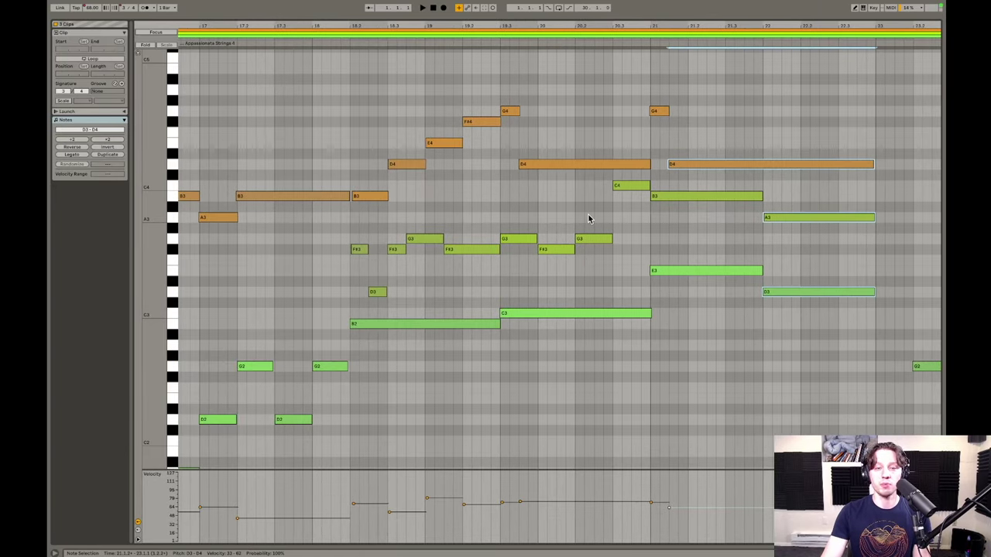
scroll(588, 215, right, 1)
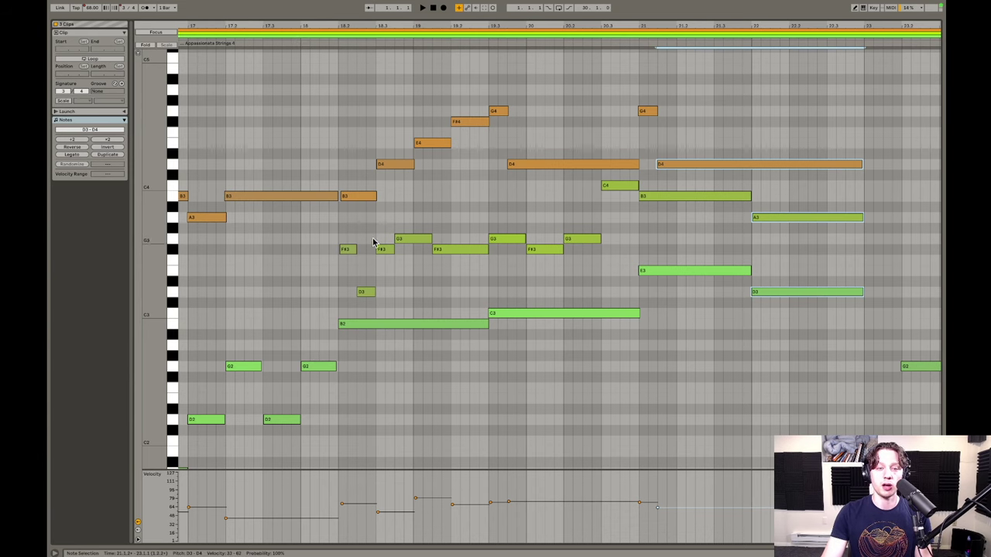
drag(345, 225, 563, 341)
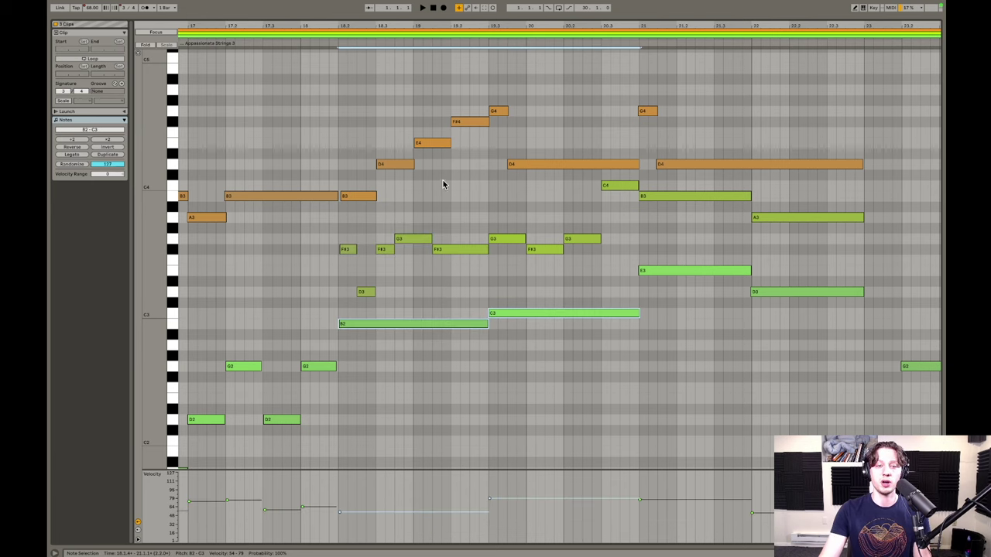
Play the three string parts from bar 18 into bar 21, and return to the arrangement to view the following bars.
click(357, 97)
click(365, 95)
key(space)
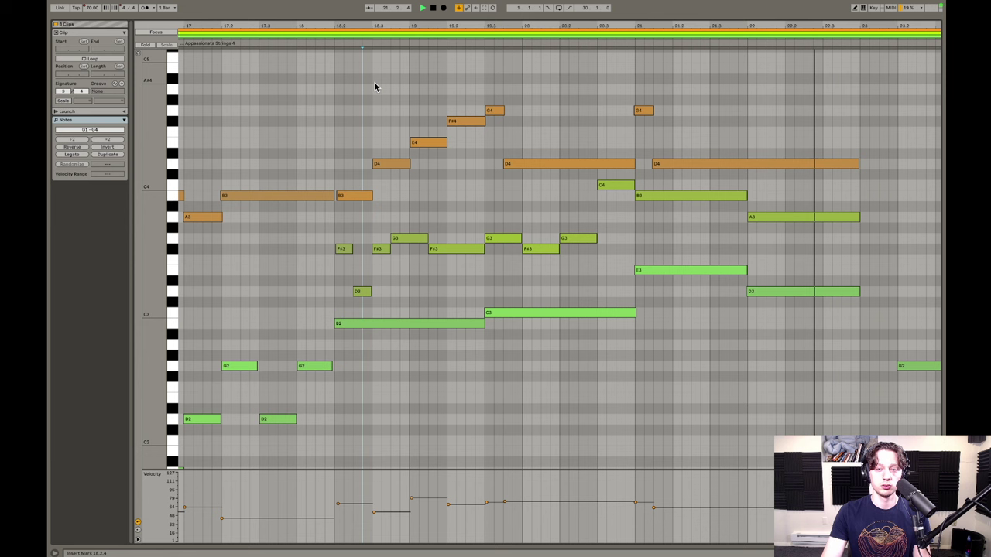
key(space)
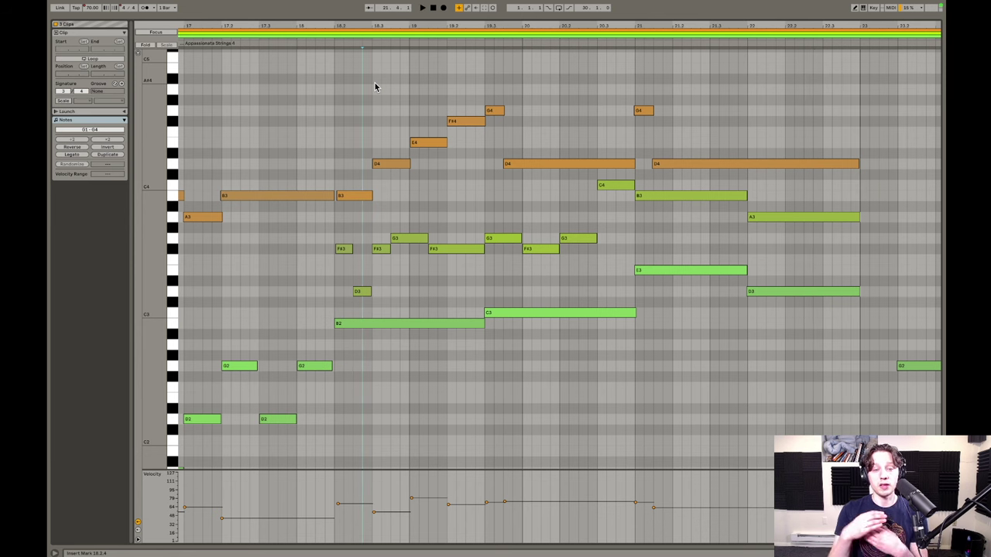
scroll(374, 83, right, 2)
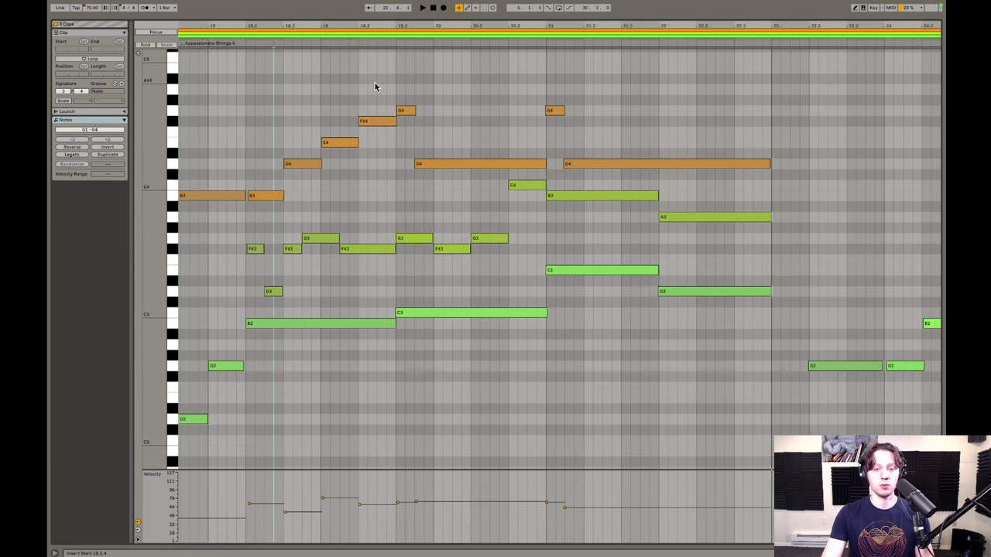
key(shift+Tab)
scroll(412, 144, right, 3)
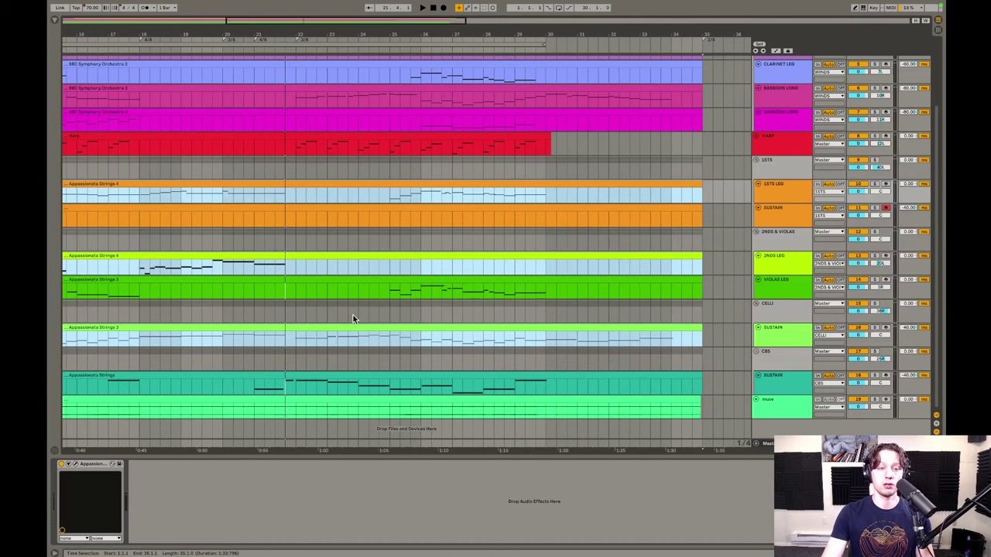
Open the contrabass SUSTAIN clip, highlight its low notes between C1 and G1 in the final passage, and return to the arrangement.
double_click(311, 371)
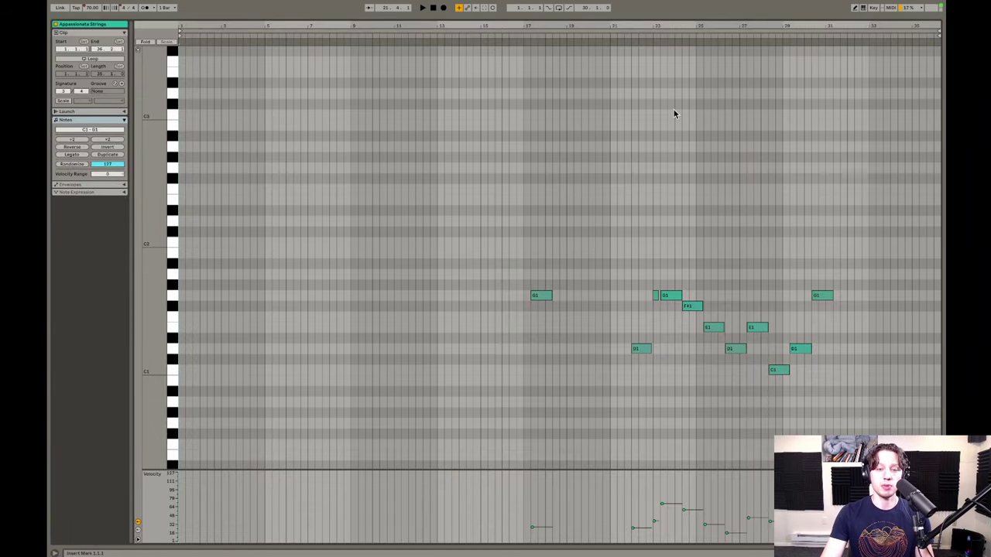
drag(822, 26, 660, 201)
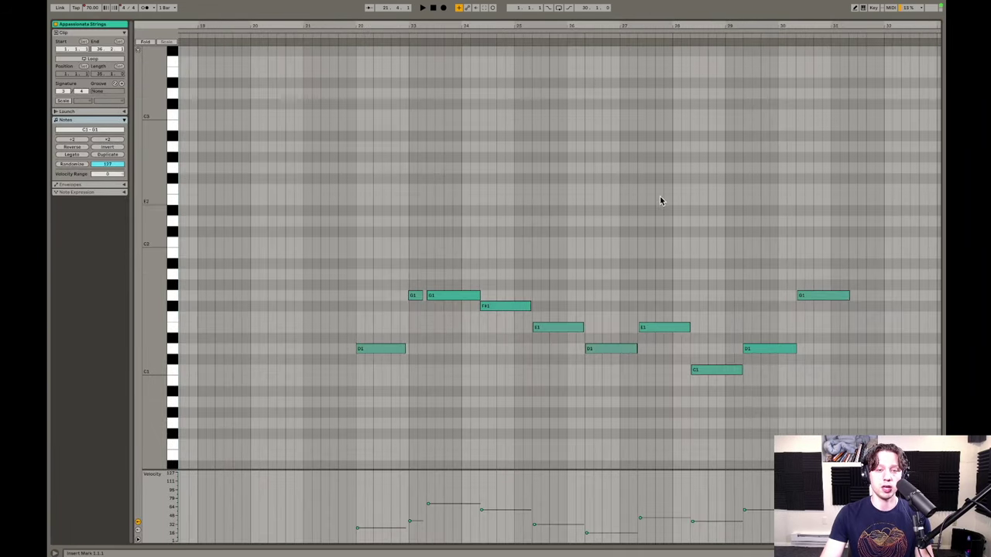
drag(358, 225, 821, 429)
click(822, 429)
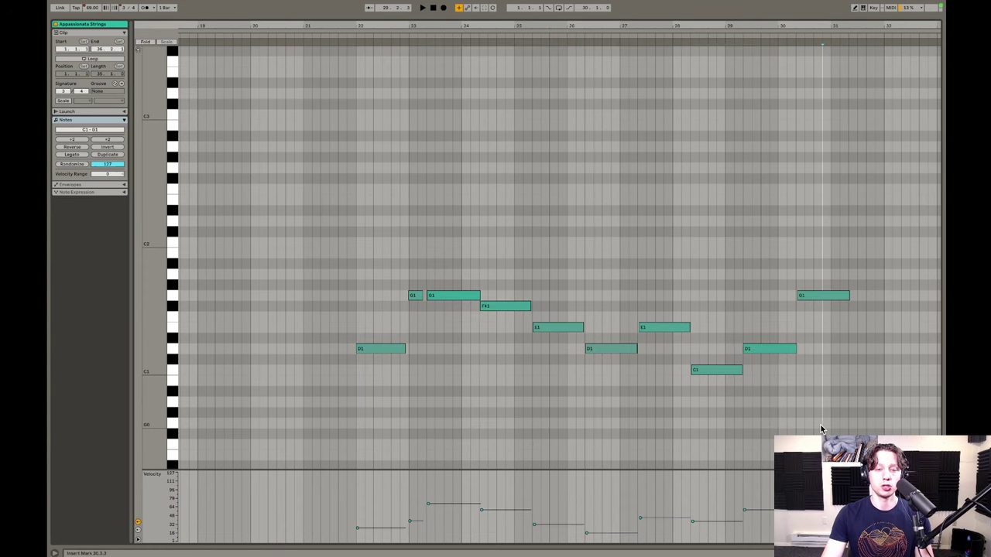
key(shift+Tab)
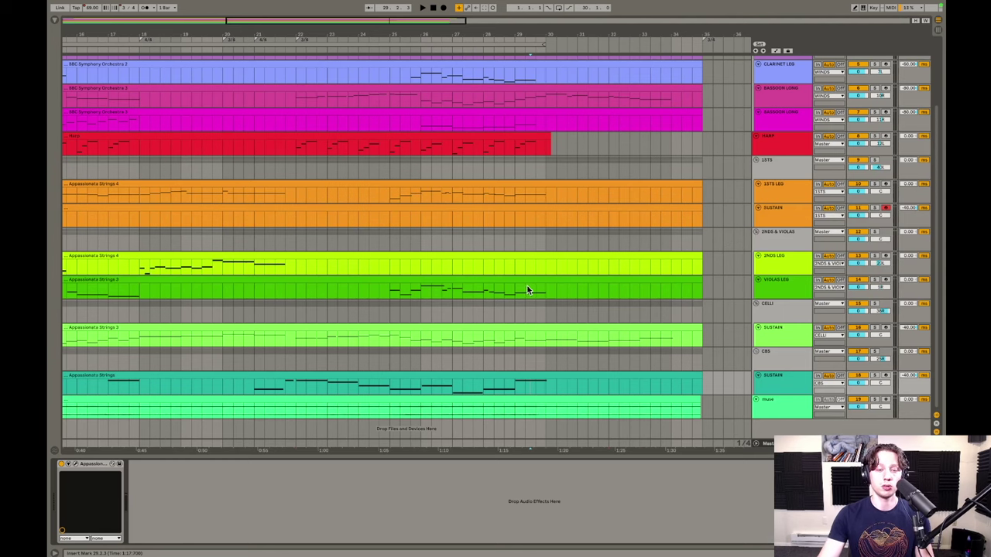
Open the upper BASSOON LONG clip to view its line in the final passage, and return to the arrangement.
scroll(341, 232, up, 4)
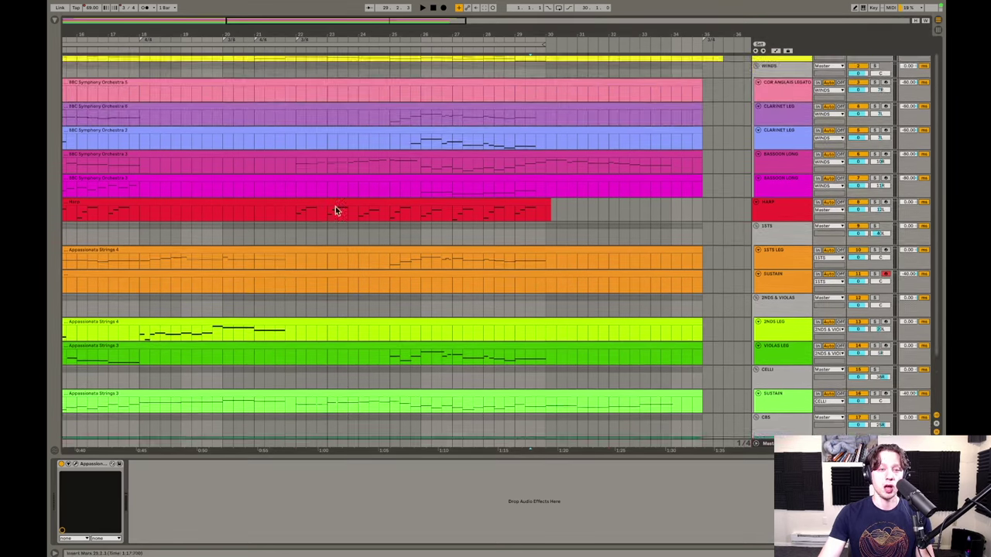
double_click(322, 165)
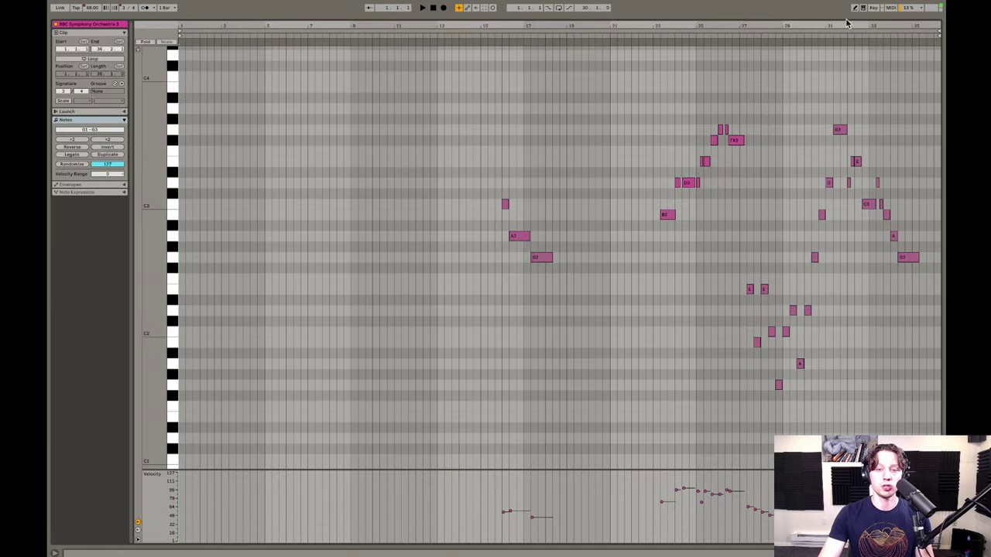
drag(837, 28, 837, 124)
key(shift+Tab)
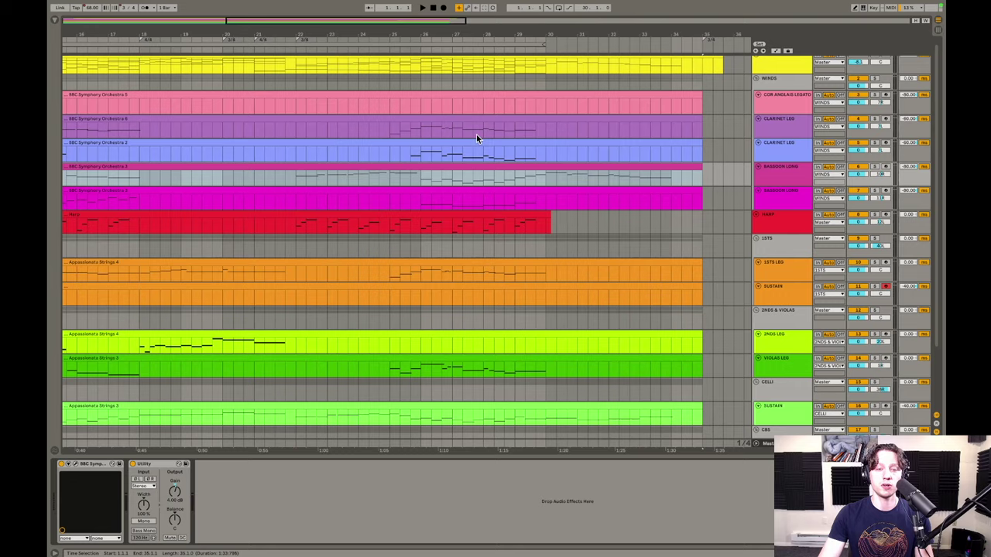
Open the cello SUSTAIN clip to inspect its notes, and mark the cello passage starting at bar 22 in the arrangement.
scroll(364, 168, down, 4)
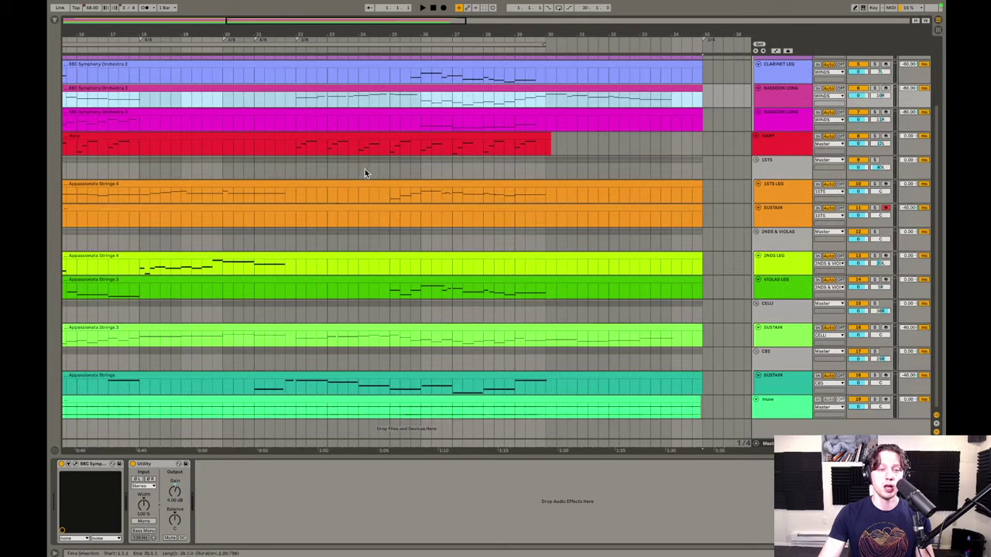
double_click(335, 342)
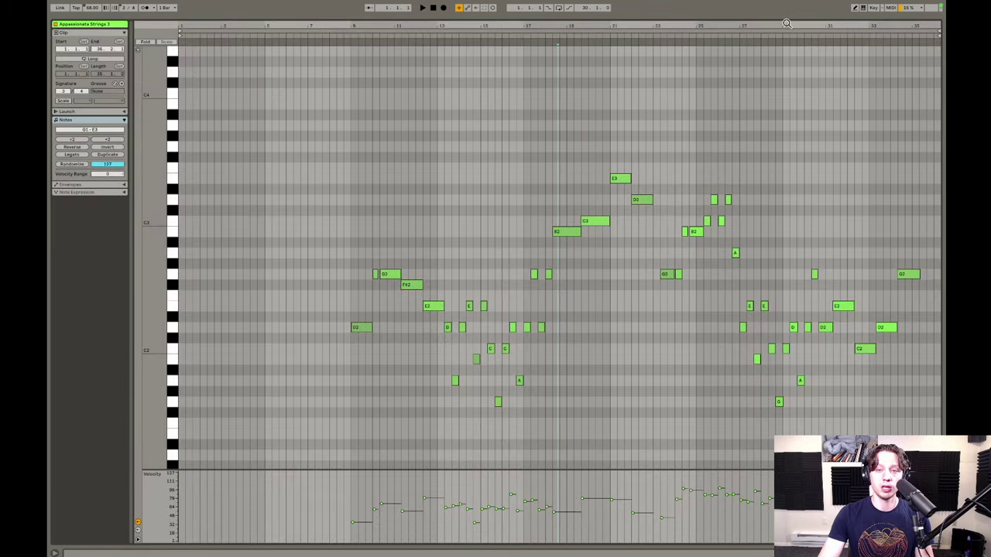
drag(787, 24, 774, 40)
drag(386, 157, 564, 309)
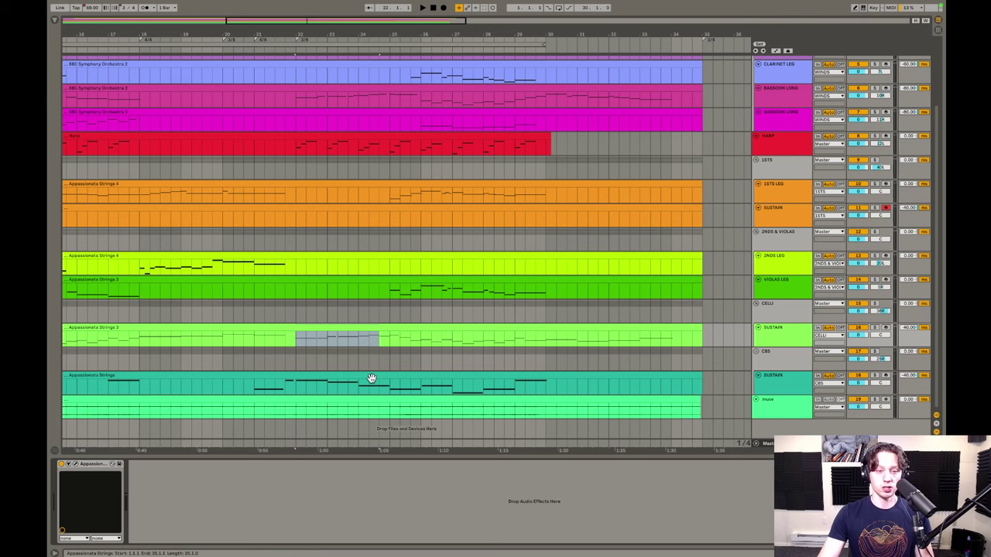
Open the contrabass SUSTAIN, cello SUSTAIN and upper BASSOON LONG clips together and zoom in on where their three lines overlap.
click(368, 374)
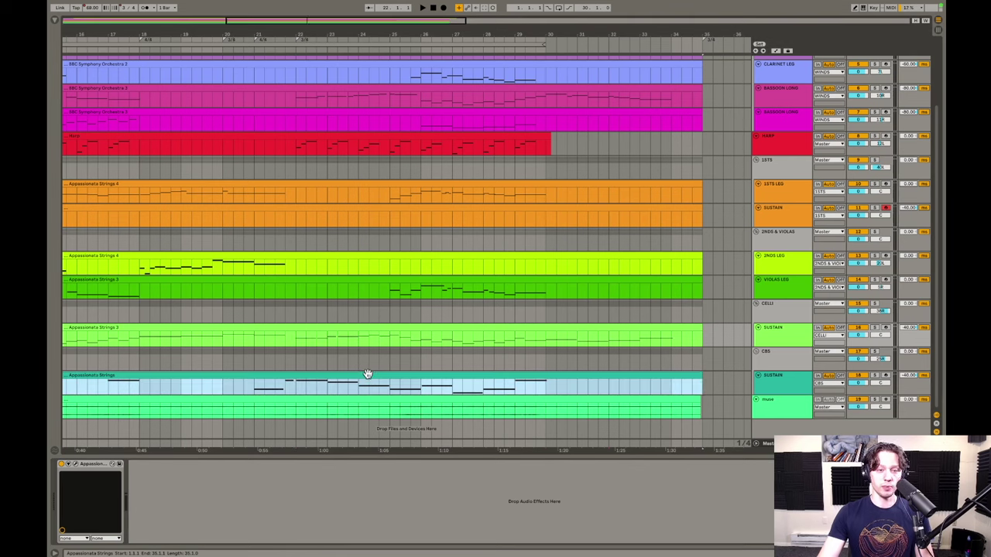
shift+click(364, 329)
scroll(364, 193, up, 3)
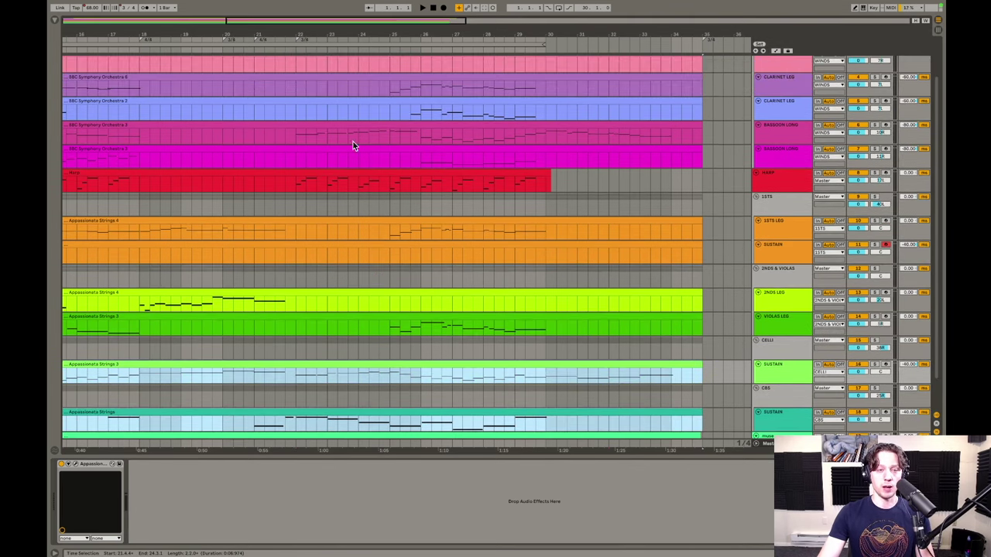
shift+click(350, 127)
key(shift+Tab)
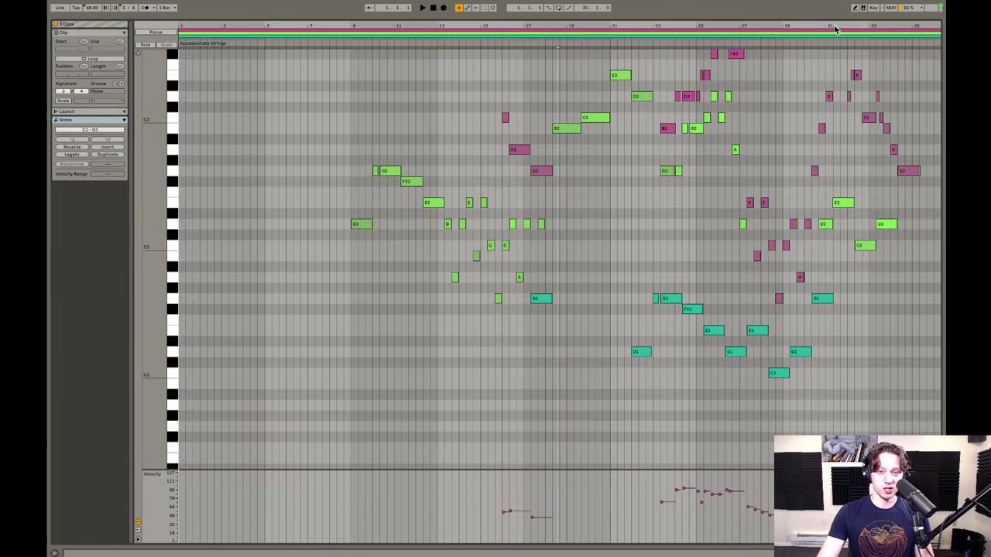
drag(835, 30, 835, 101)
scroll(671, 94, left, 5)
scroll(670, 94, up, 3)
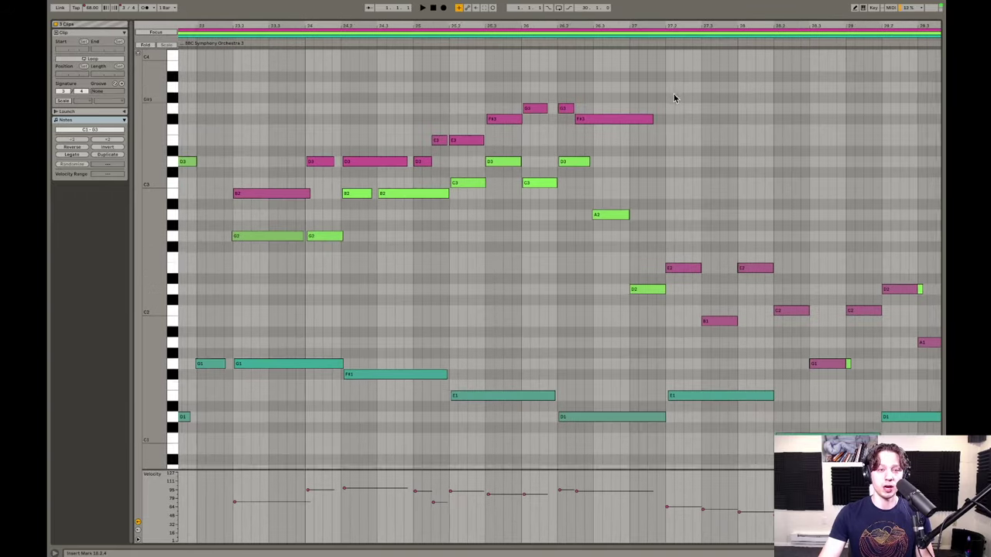
Highlight the bassoon and cello notes from G2 to D3 at the start of the three-part passage, and clear the selection.
scroll(673, 94, up, 1)
scroll(673, 94, left, 1)
drag(239, 120, 432, 290)
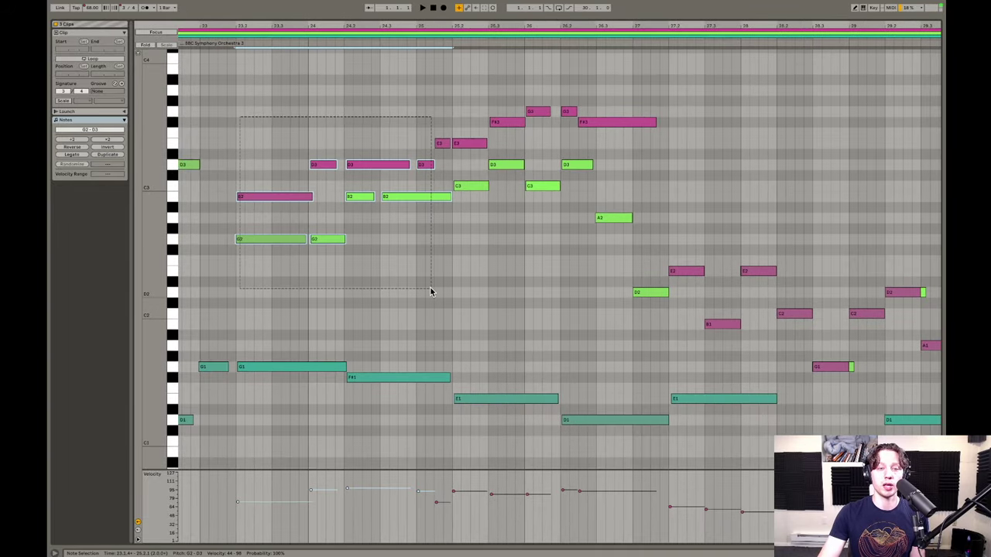
scroll(431, 288, left, 2)
click(431, 284)
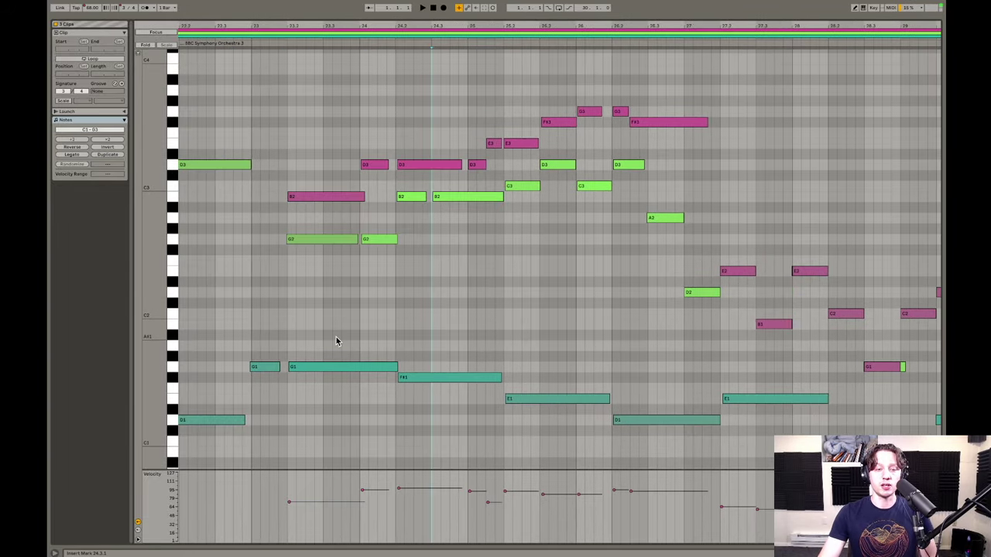
Highlight the descending contrabass notes G1, F#1 and E1 and compare them with the cello and bassoon lines above.
drag(336, 338, 549, 433)
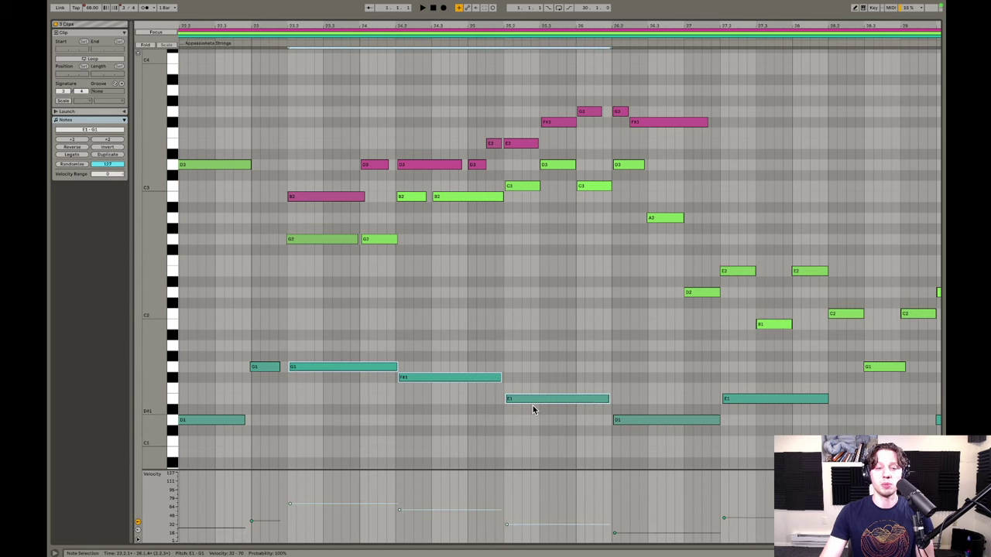
scroll(521, 383, left, 5)
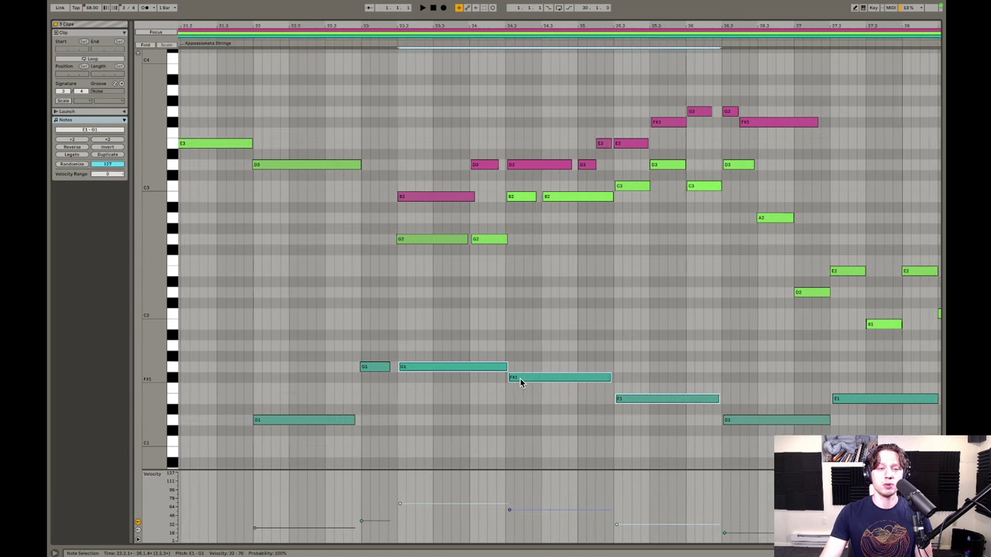
scroll(491, 191, right, 16)
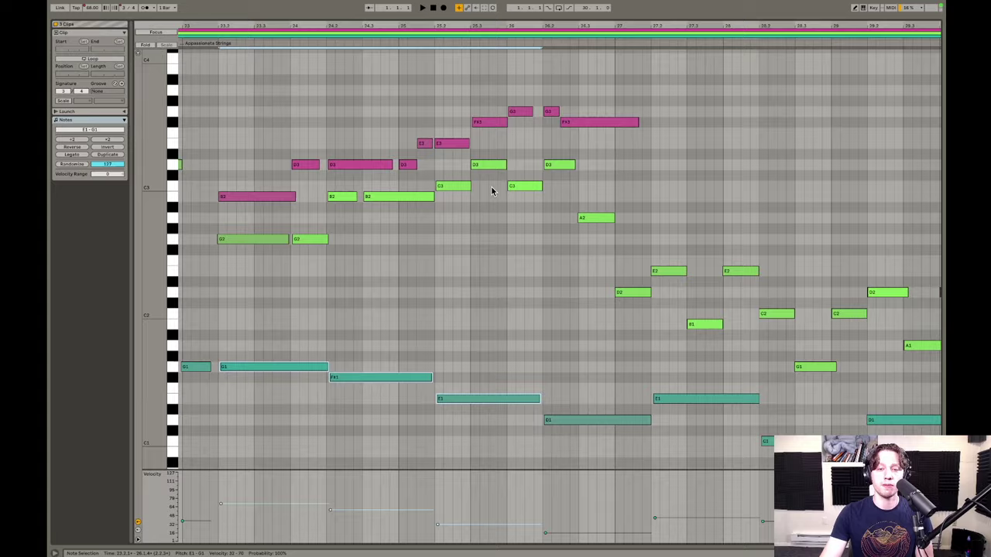
scroll(491, 191, left, 13)
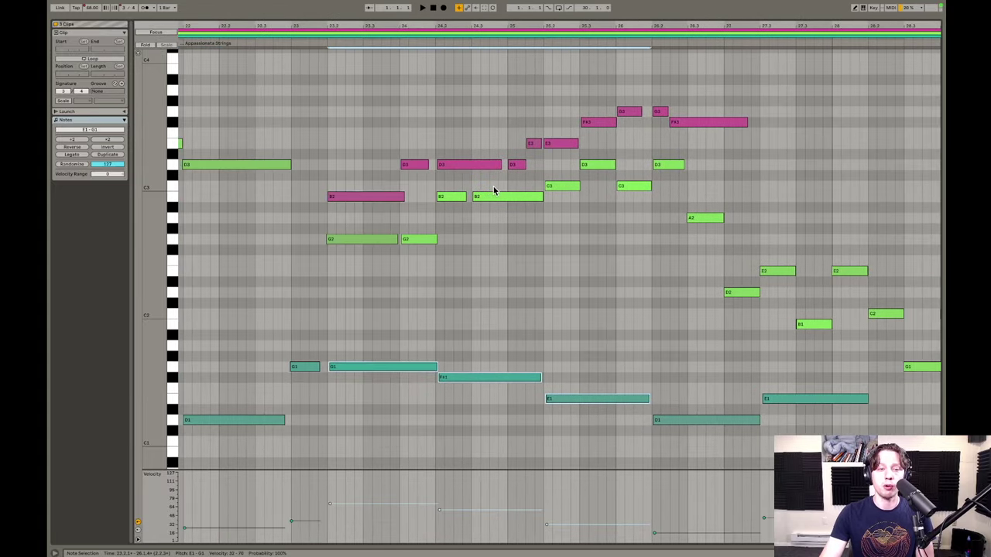
Play the combined bassoon, cello and contrabass passage from just before bar 22, stop playback and return to the arrangement.
click(276, 36)
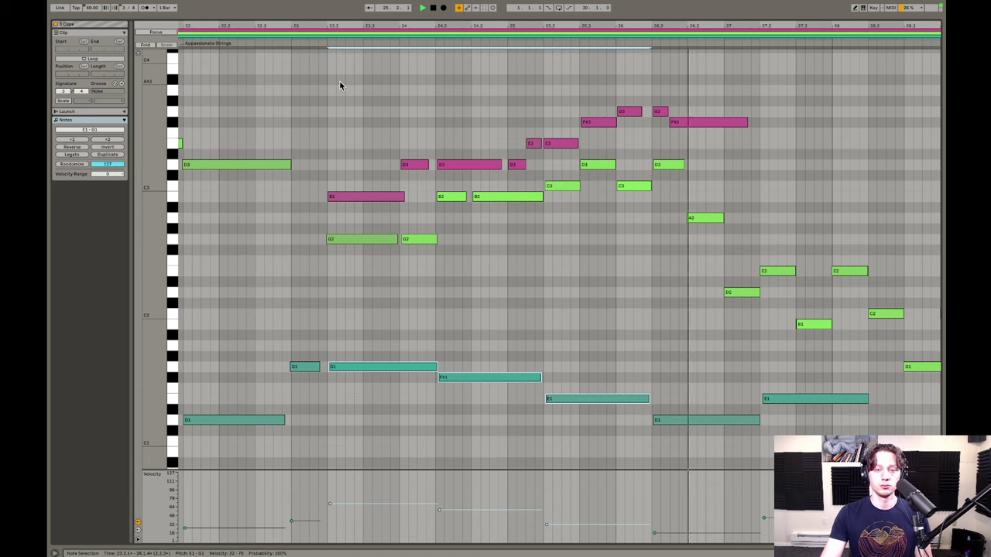
key(space)
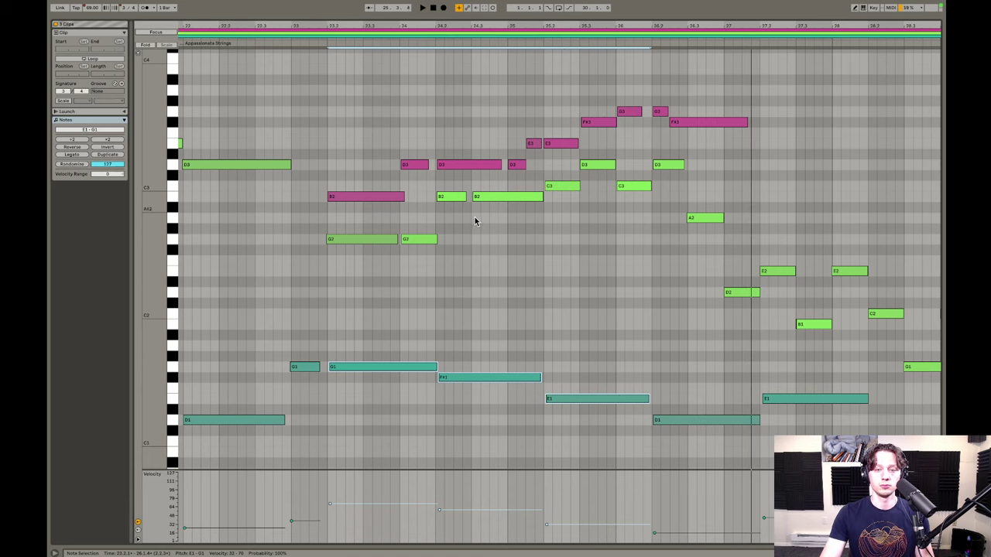
key(shift+Tab)
Open the 1STS LEG and VIOLAS LEG clips together, examine their octave doubling between bars 20 and 23, and return to the arrangement.
scroll(473, 213, down, 2)
click(455, 188)
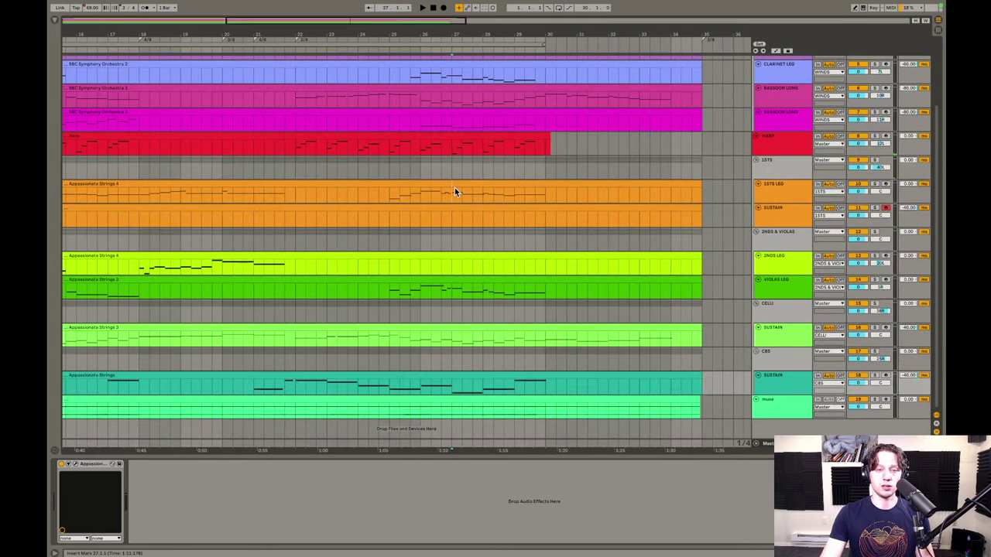
click(455, 187)
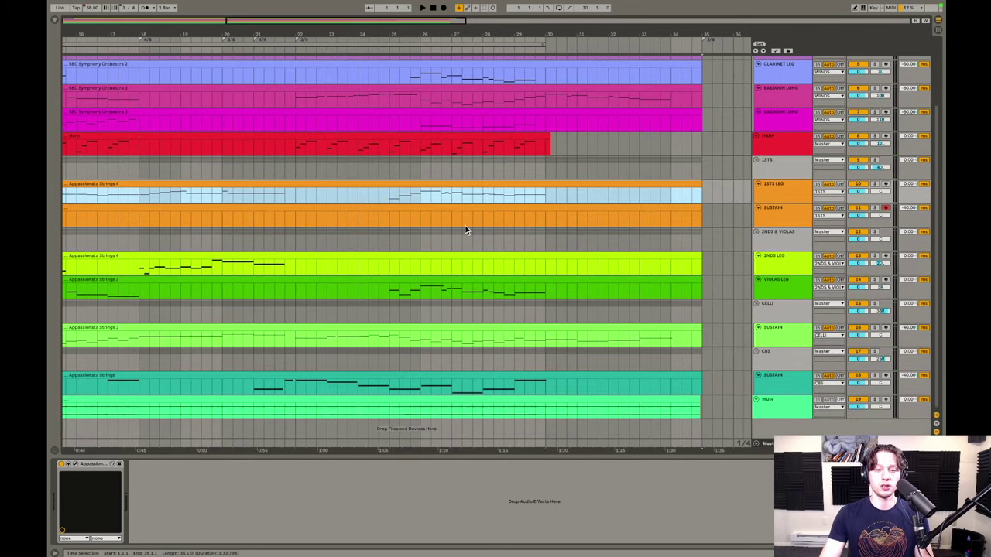
super+click(473, 280)
double_click(472, 280)
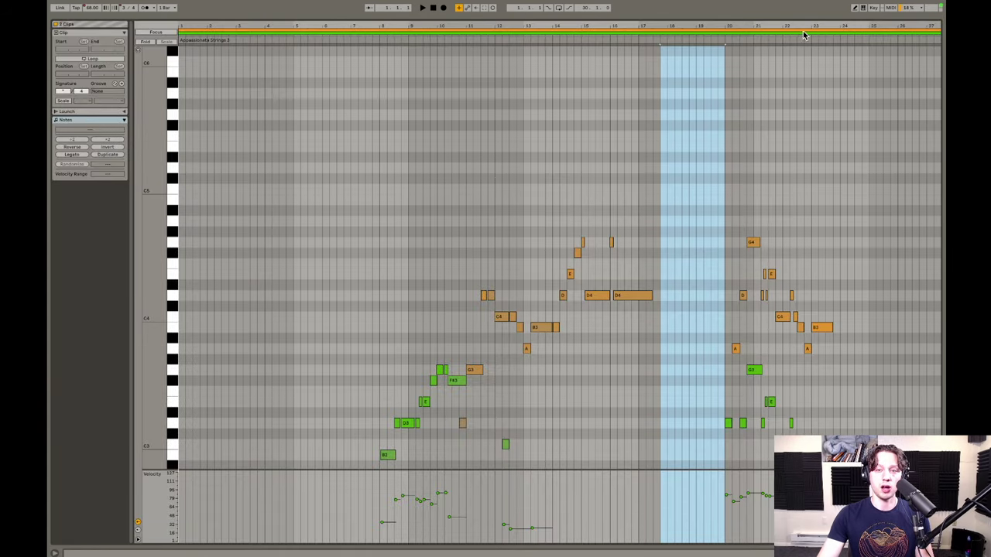
drag(812, 25, 798, 72)
scroll(796, 71, down, 3)
scroll(787, 73, up, 1)
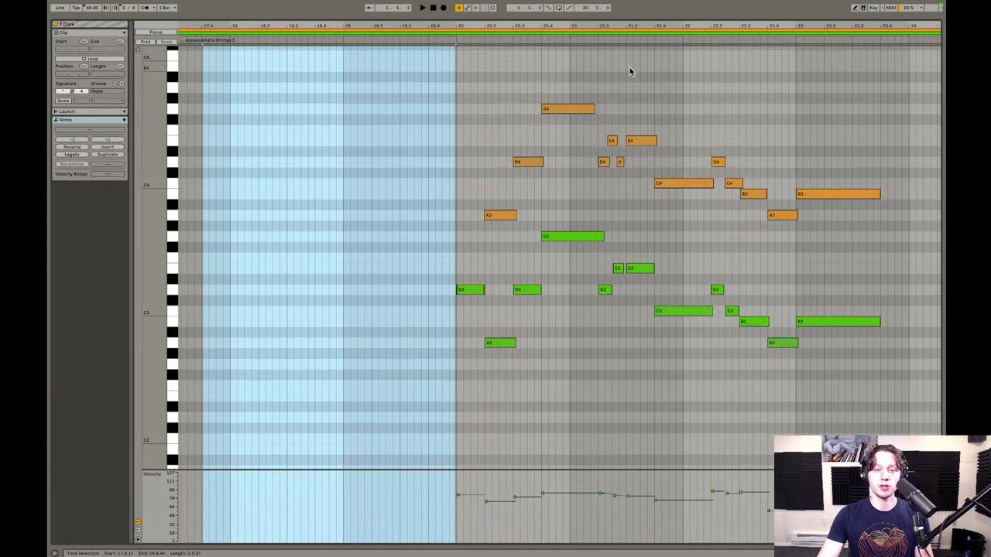
scroll(523, 105, right, 2)
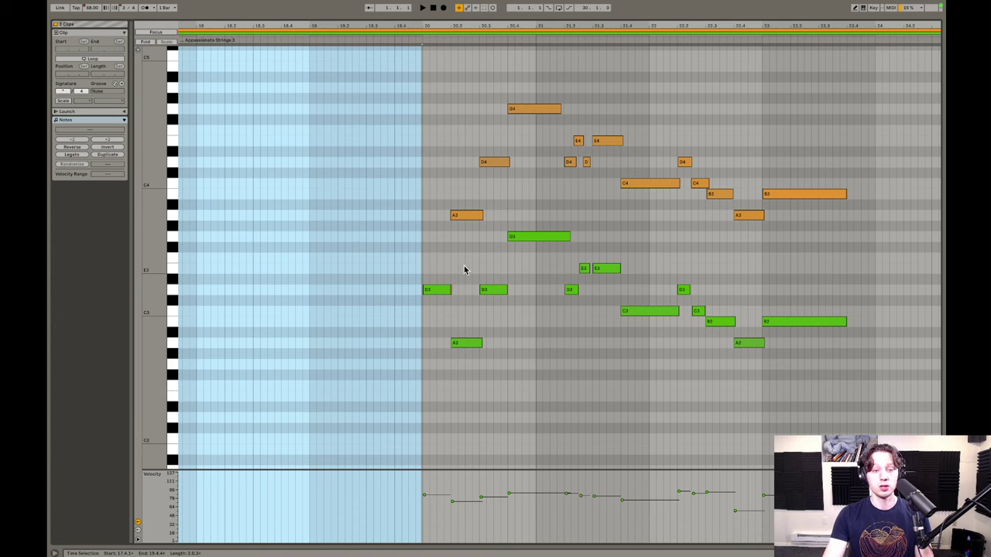
key(shift+Tab)
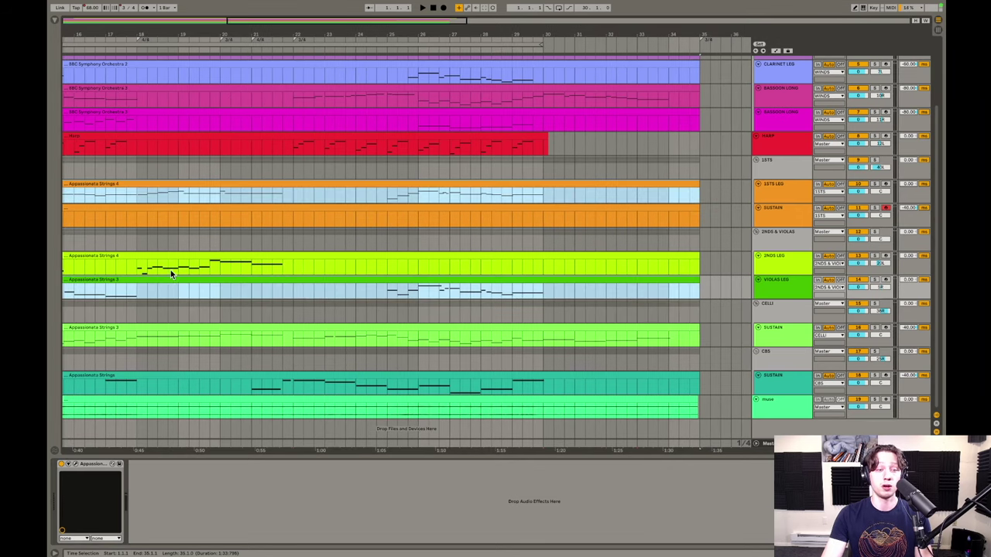
Highlight the 2NDS LEG passages between bars 14 and 21 in the arrangement, ending with the moving line that starts at bar 18.
scroll(155, 271, left, 8)
drag(257, 269, 456, 269)
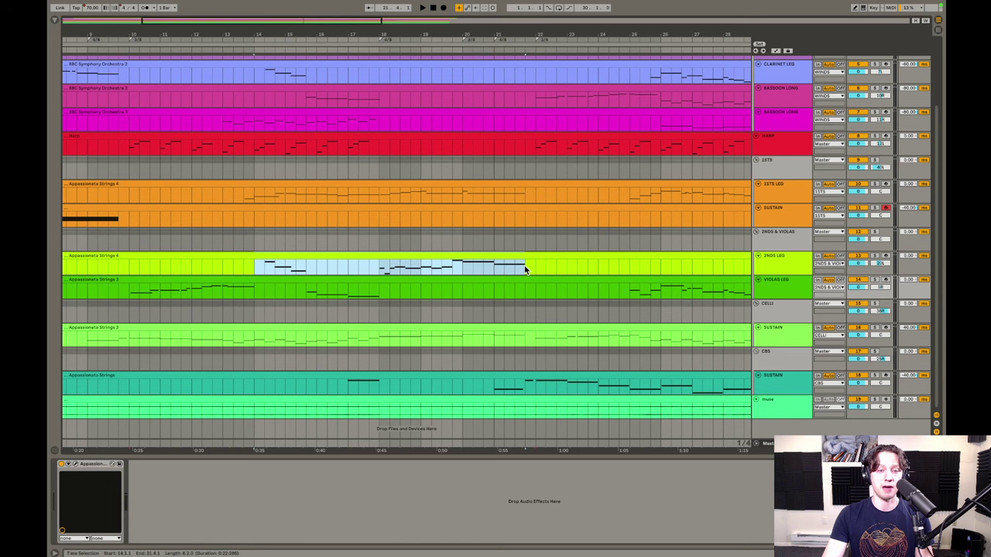
drag(260, 272, 306, 268)
drag(379, 262, 455, 271)
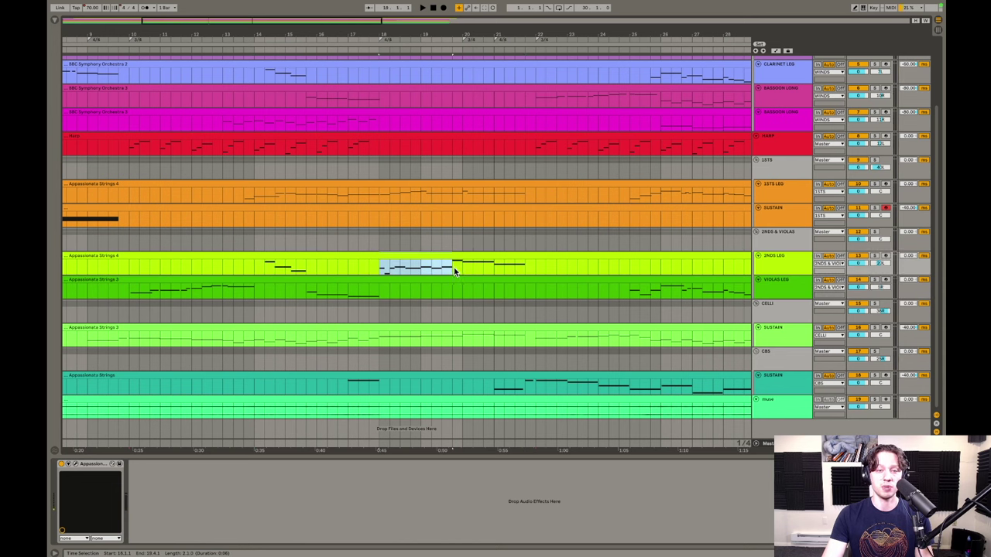
Point out the 1STS LEG and VIOLAS LEG clips, examine the cello SUSTAIN clip's final arpeggiated passage, and return to the arrangement.
scroll(456, 270, right, 10)
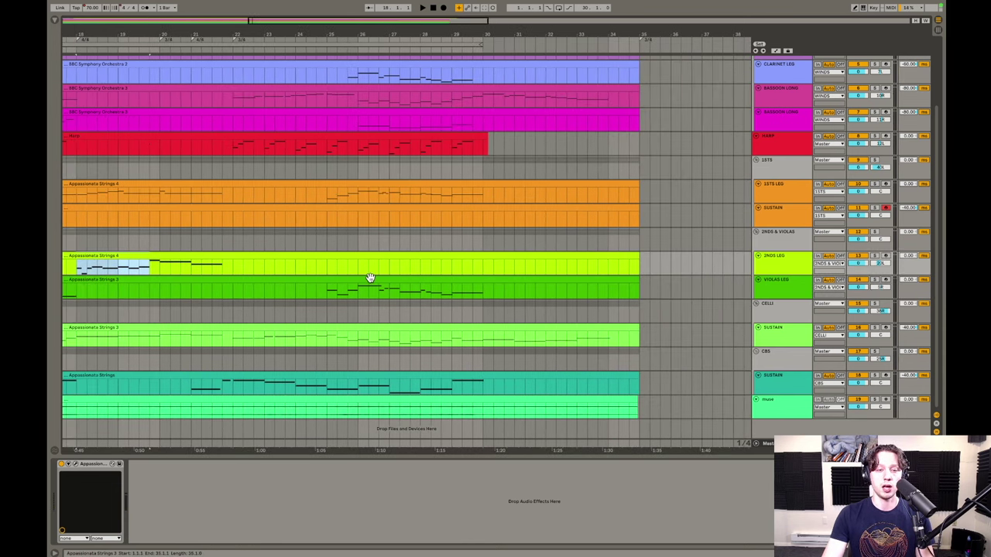
click(356, 183)
click(381, 281)
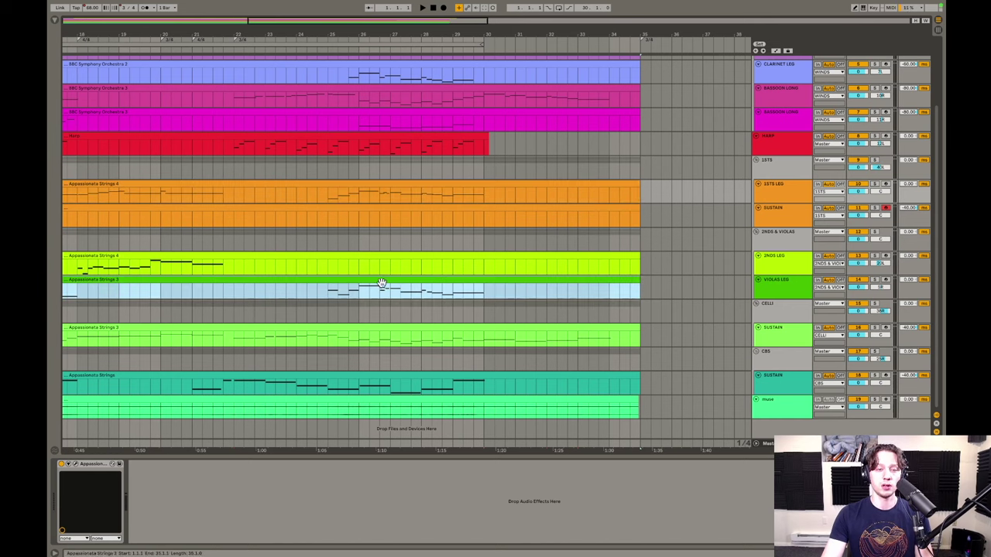
double_click(380, 328)
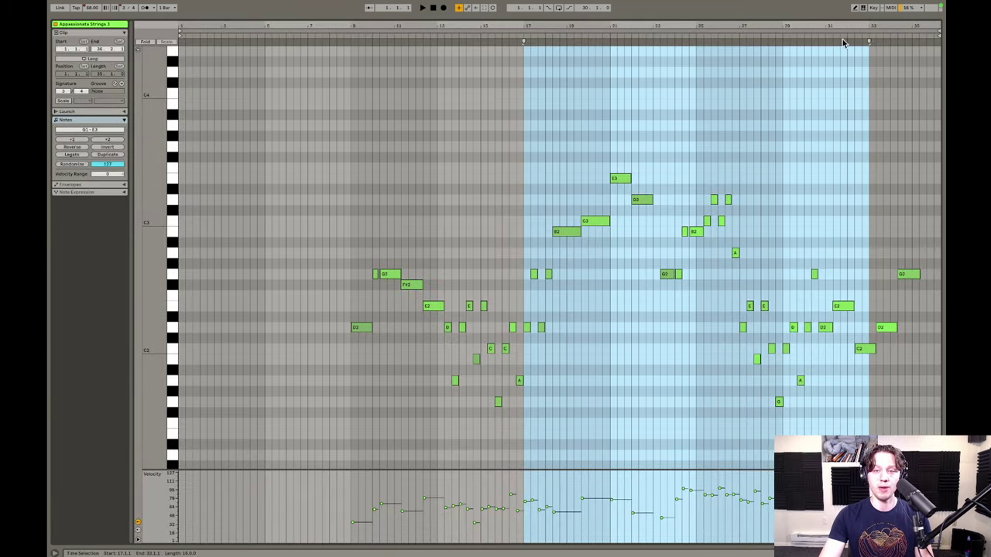
drag(844, 26, 584, 331)
scroll(555, 300, right, 1)
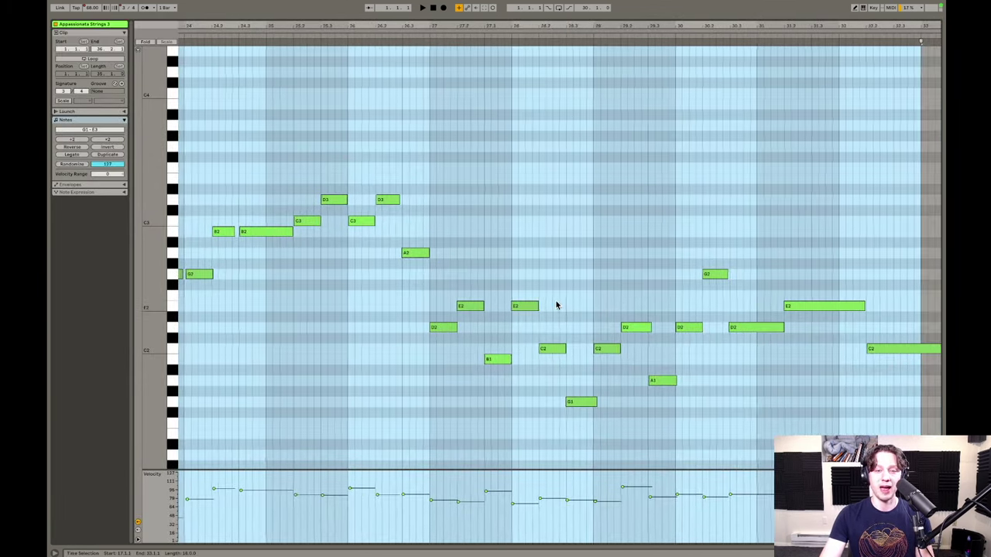
key(shift+Tab)
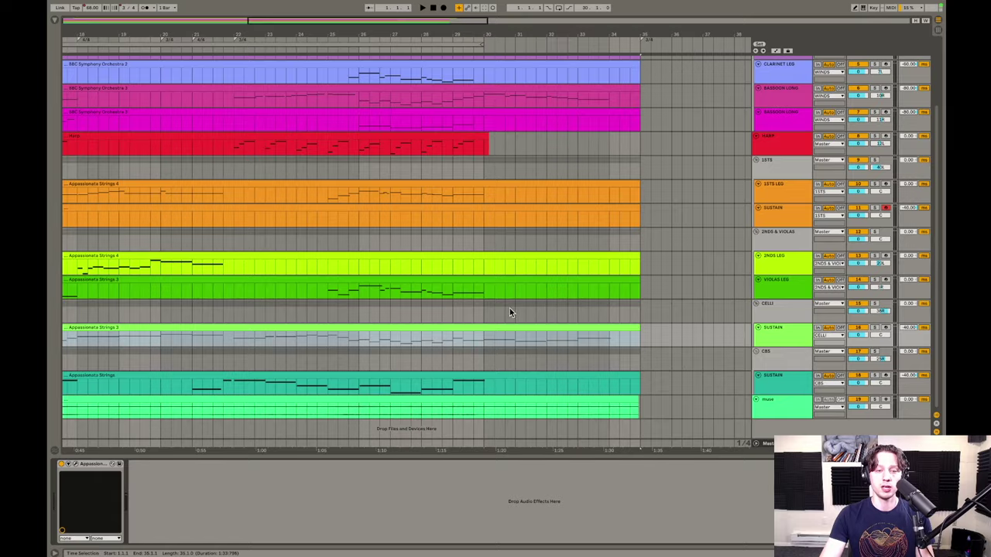
Open the 1STS LEG, VIOLAS LEG, cello SUSTAIN and contrabass SUSTAIN clips together and examine their combined notes from bar 23 to the end.
click(385, 187)
click(376, 279)
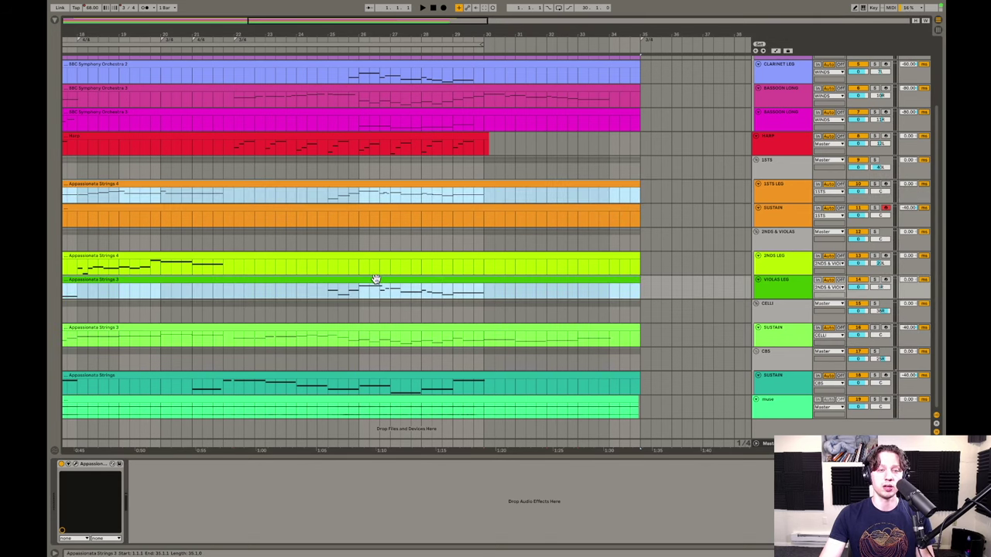
super+click(381, 330)
super+double_click(395, 373)
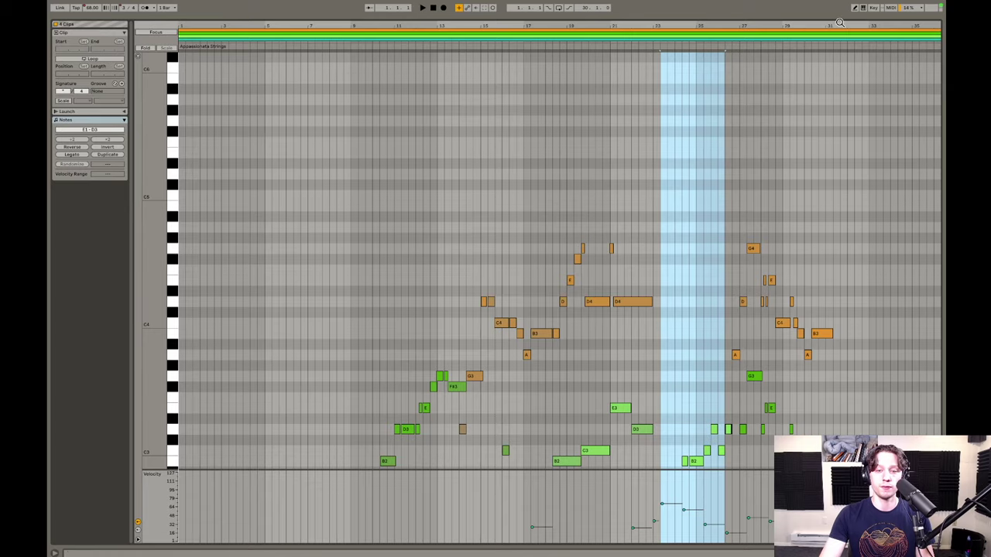
scroll(920, 151, down, 3)
drag(912, 26, 793, 181)
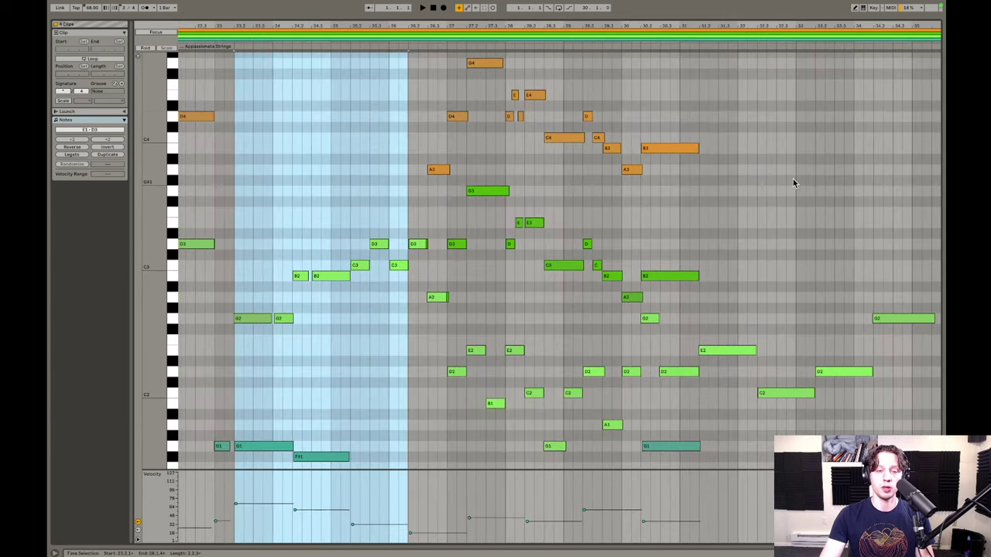
scroll(784, 177, down, 3)
drag(161, 261, 285, 260)
scroll(531, 89, left, 3)
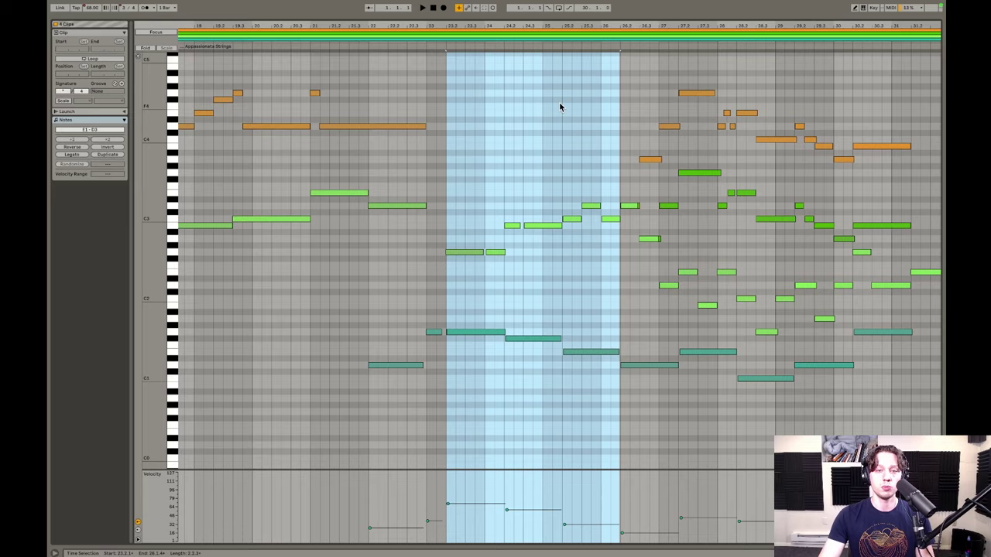
Compare the four string parts from their opening around bar 9 through the closing passage, and return to the arrangement.
drag(690, 25, 690, 6)
scroll(514, 147, left, 4)
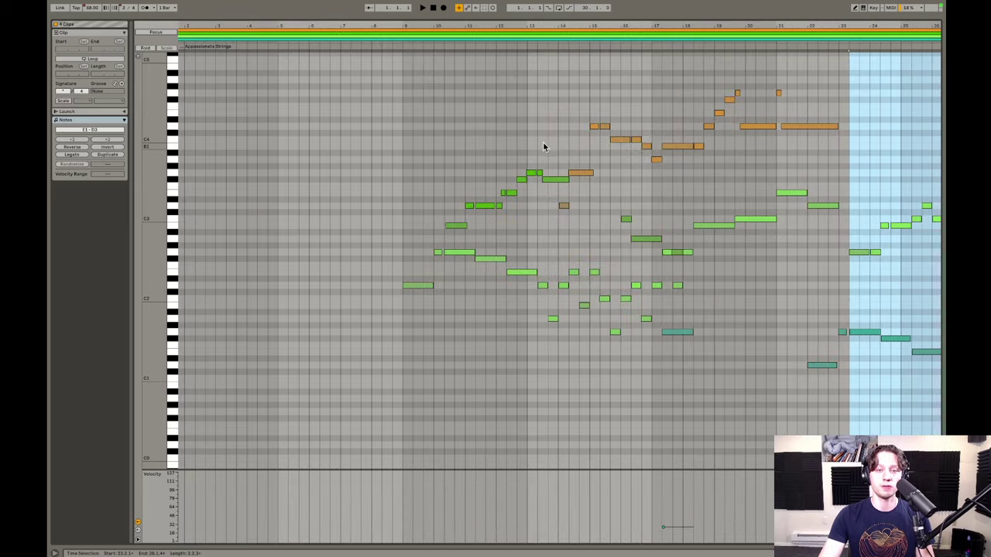
scroll(524, 143, right, 1)
drag(503, 139, 490, 140)
scroll(461, 132, right, 5)
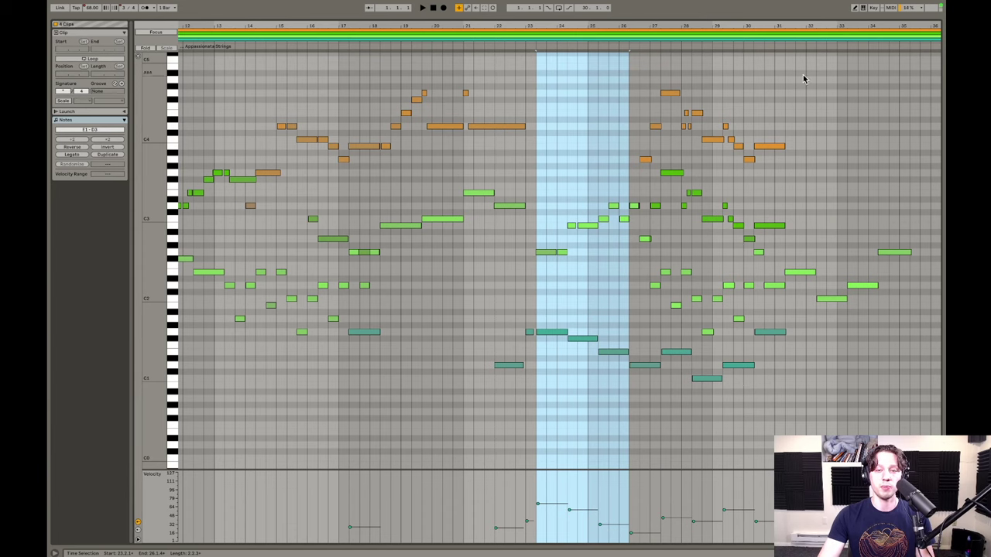
scroll(804, 78, right, 5)
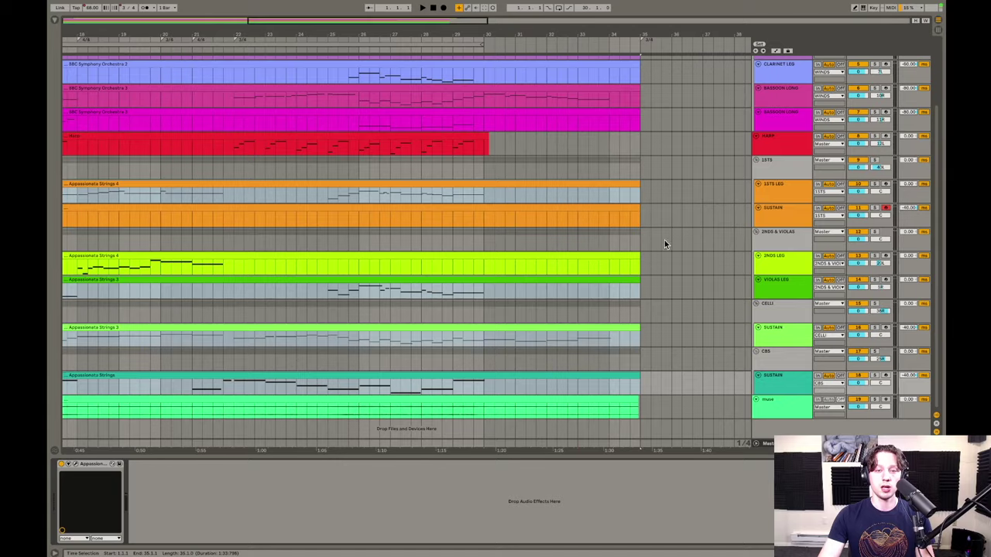
Point out the upper CLARINET LEG, 1STS LEG and VIOLAS LEG clips that share the melody in the arrangement.
scroll(658, 221, up, 3)
click(409, 124)
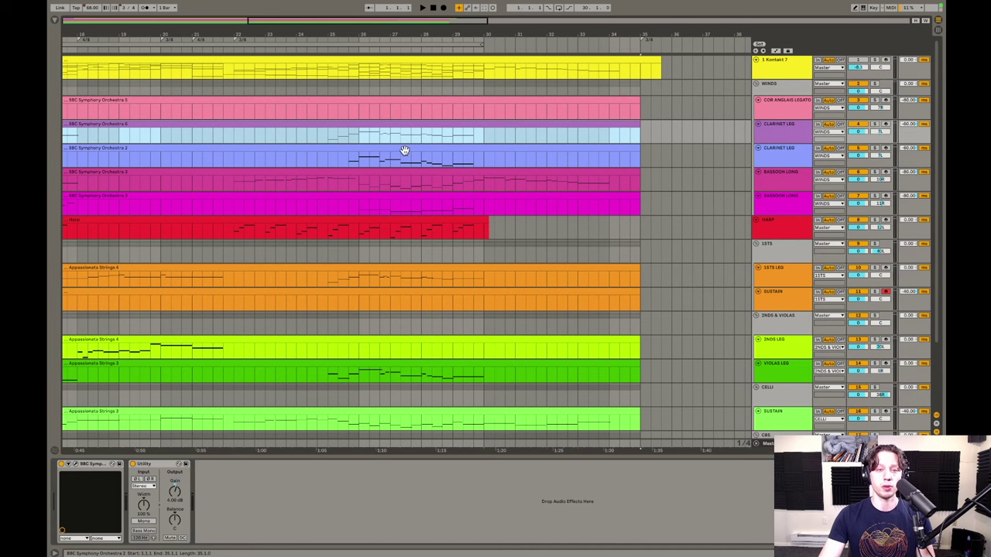
scroll(403, 149, down, 3)
scroll(405, 152, up, 3)
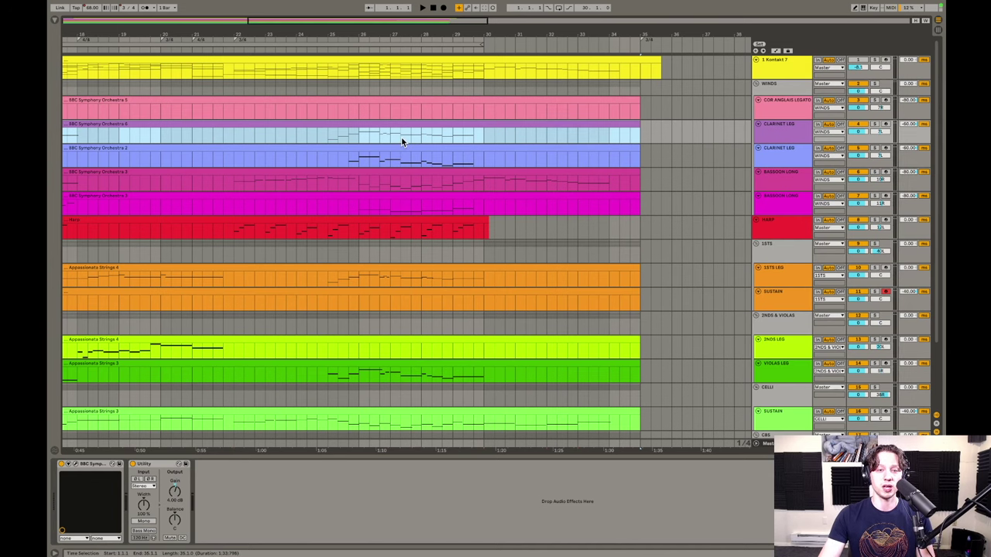
scroll(419, 150, down, 3)
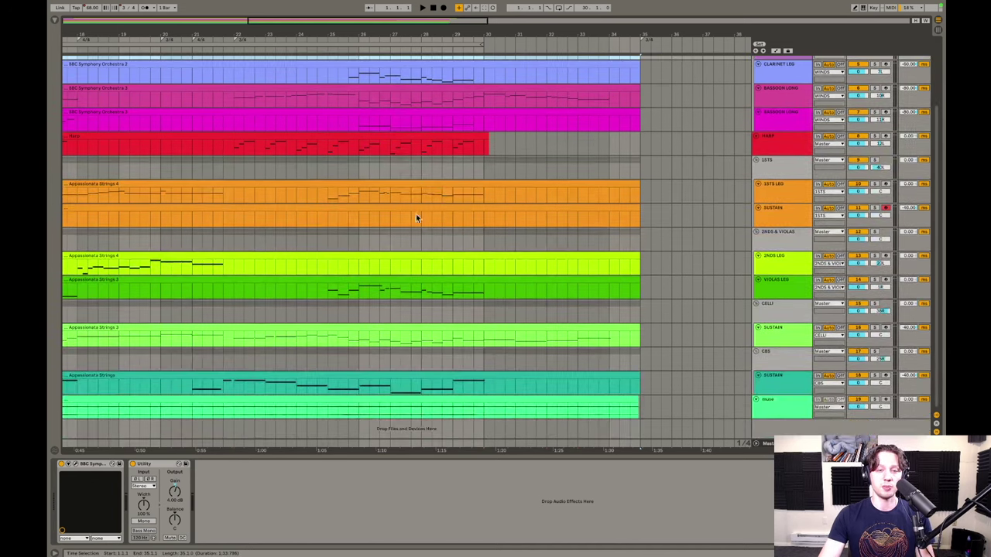
click(409, 190)
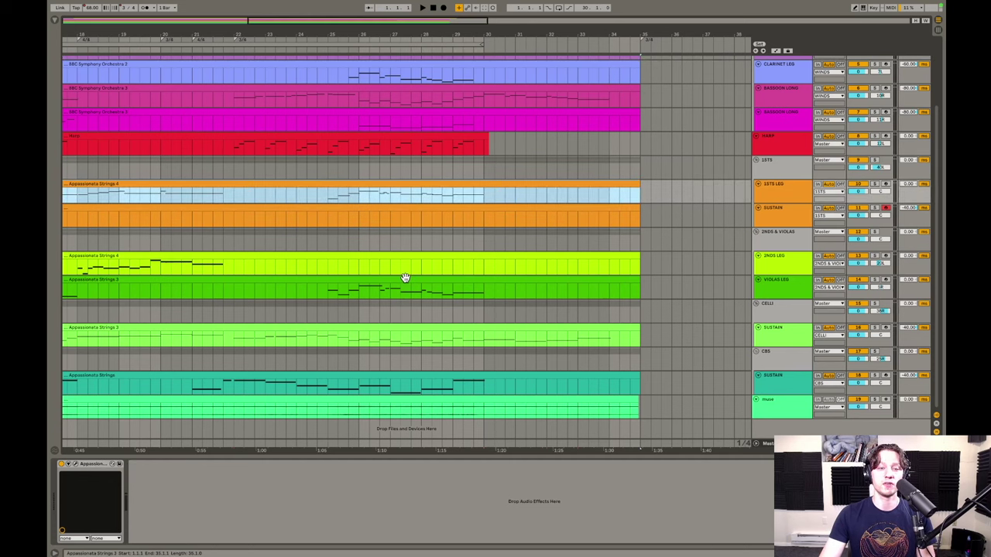
click(404, 280)
scroll(401, 283, up, 2)
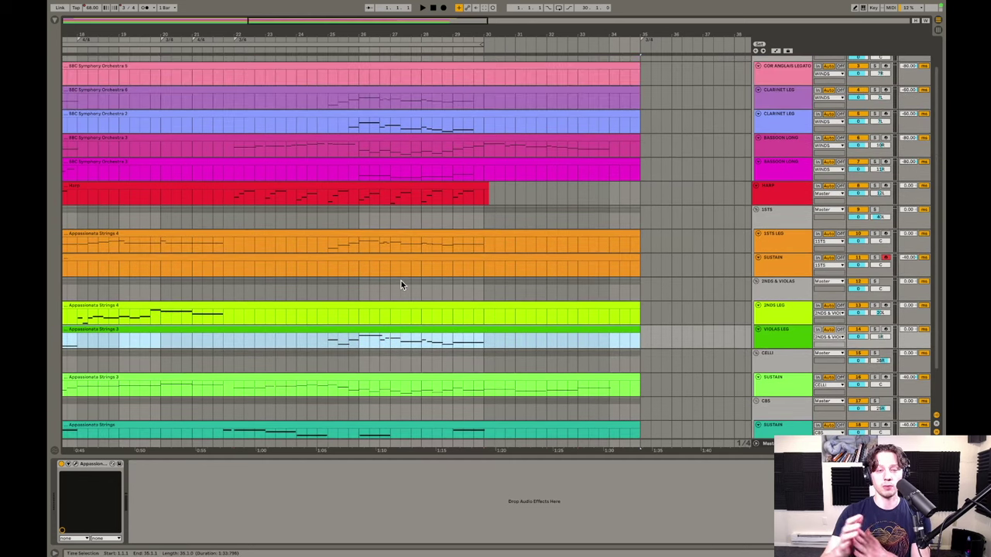
Point out the two BASSOON LONG clips and the HARP clip in the arrangement.
click(384, 144)
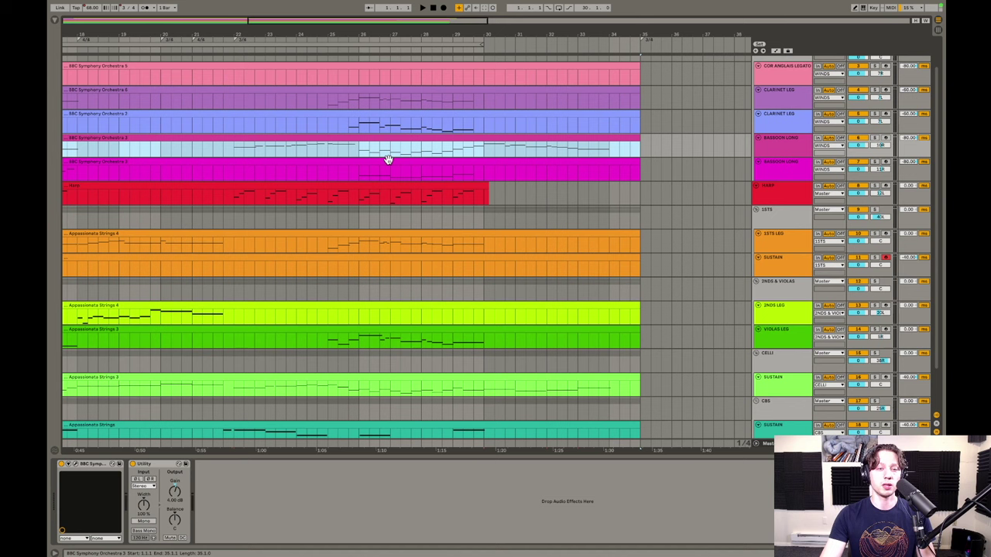
click(387, 174)
click(386, 192)
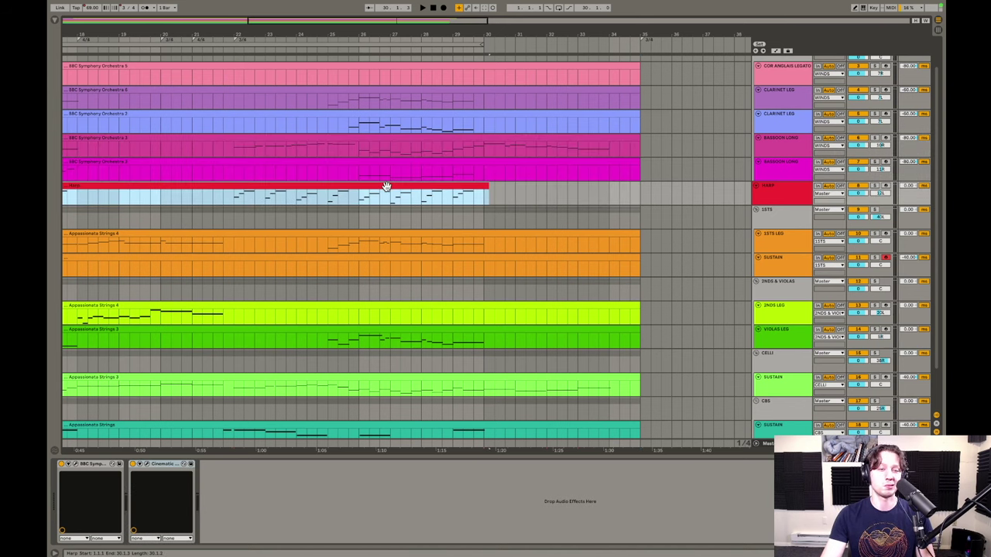
scroll(389, 186, down, 2)
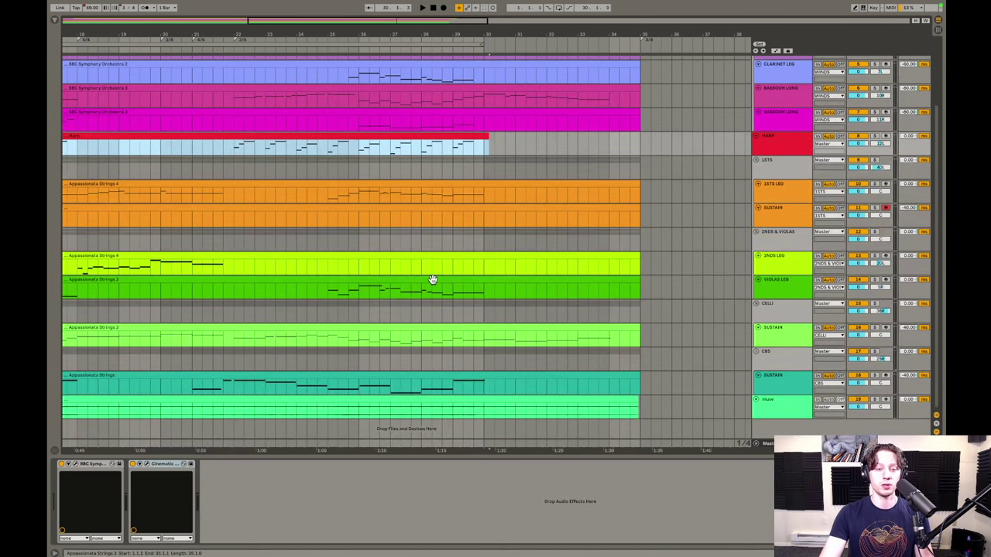
Reopen the 1STS LEG, VIOLAS LEG, cello SUSTAIN and contrabass SUSTAIN clips together and show all their notes from bar 23 to bar 33.
click(393, 192)
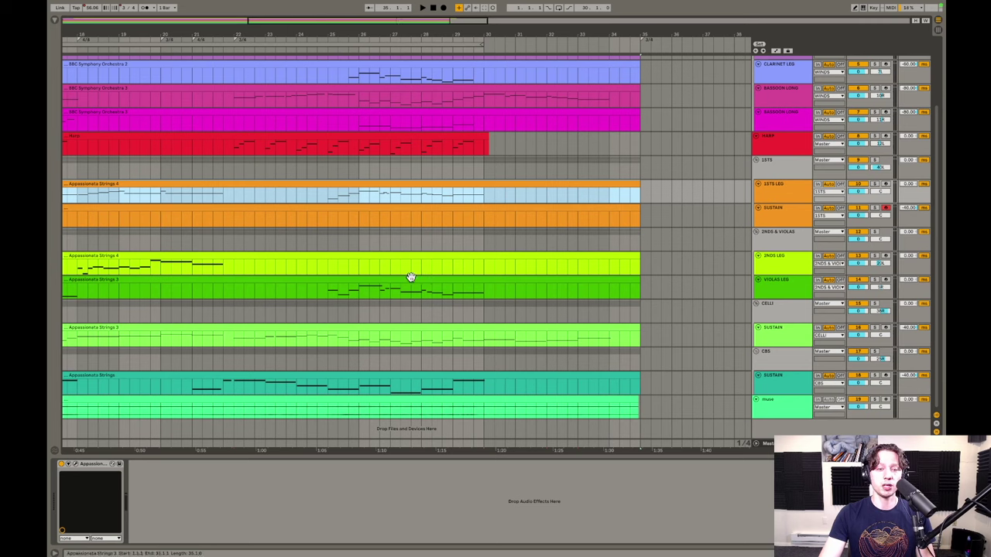
super+click(406, 285)
super+click(409, 328)
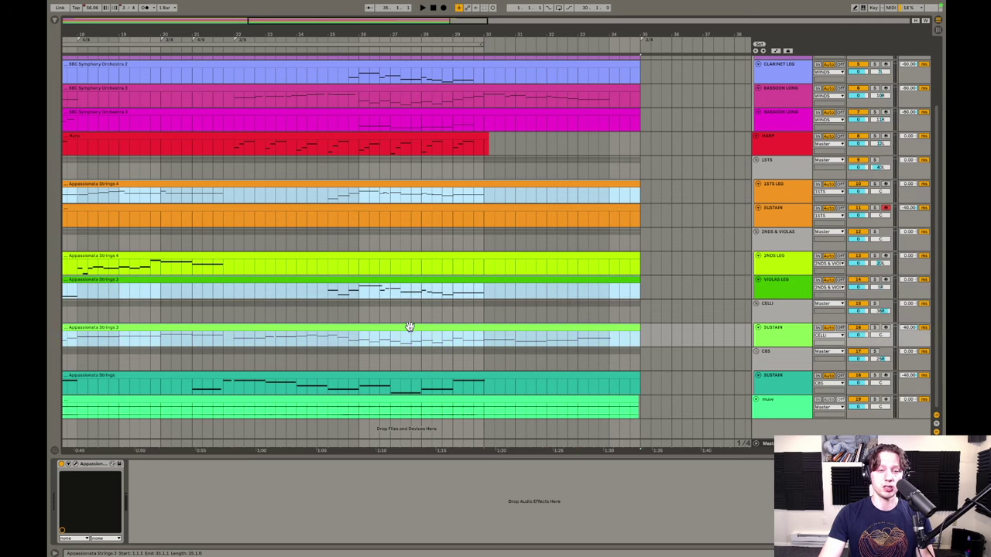
super+double_click(429, 375)
super+scroll(829, 127, up, 3)
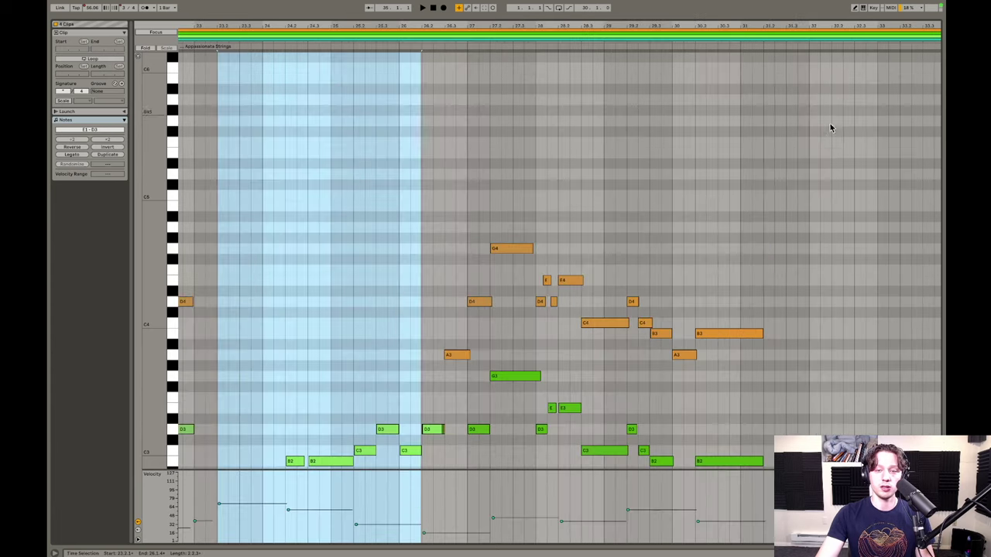
scroll(825, 139, down, 5)
drag(163, 301, 139, 302)
scroll(343, 303, down, 3)
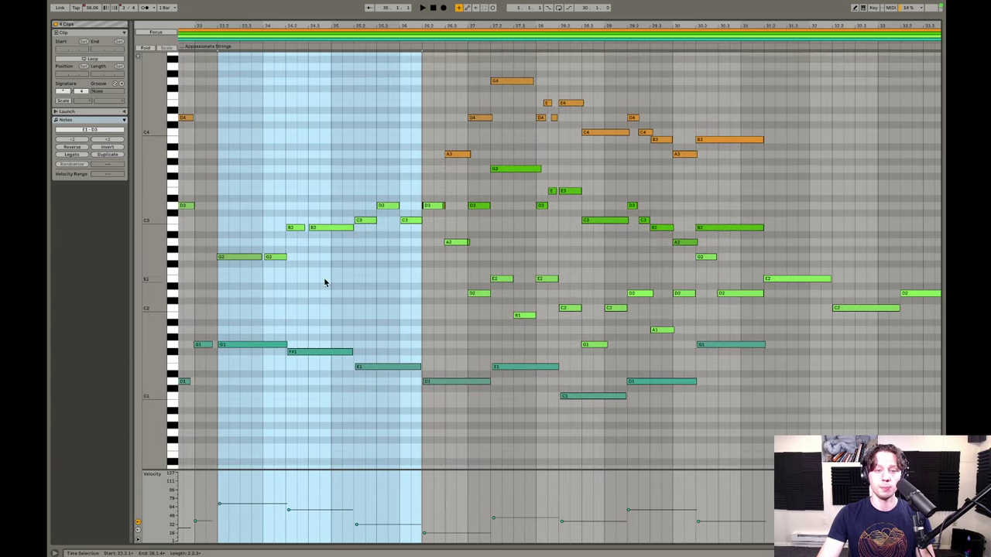
Clear the time selection, play the passage from around bar 23 with the four string clips displayed, stop playback and return to the arrangement.
click(242, 198)
scroll(242, 197, left, 1)
scroll(242, 198, up, 1)
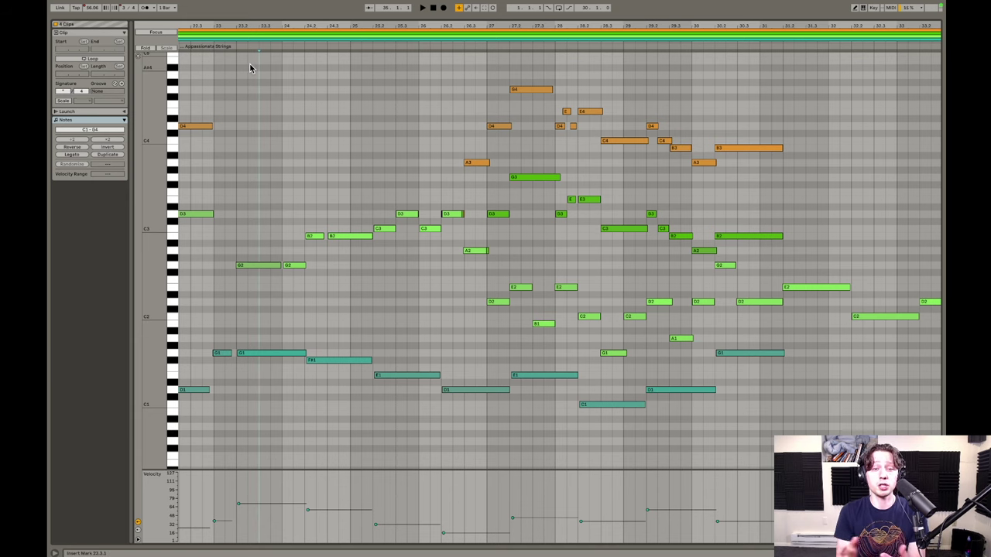
click(201, 45)
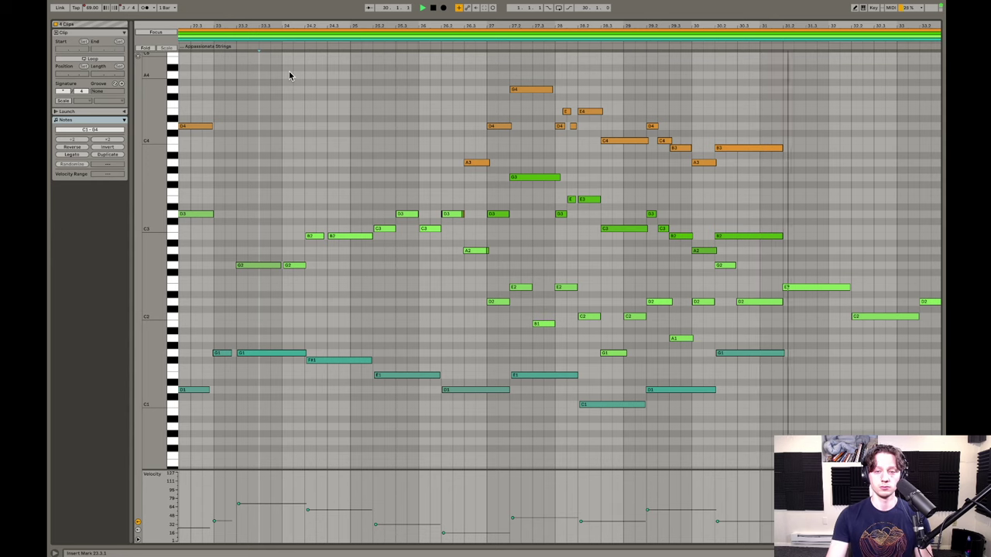
key(space)
key(shift+Tab)
Open the upper BASSOON LONG and cello SUSTAIN clips together, examine their shared ending between bars 26 and 35, and make the bassoon clip active.
scroll(439, 124, right, 2)
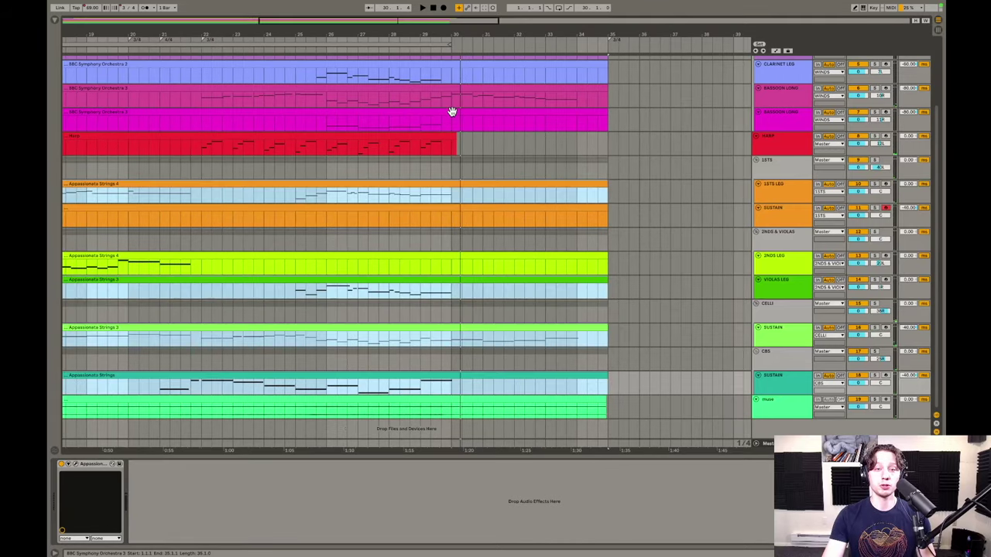
click(473, 90)
click(528, 325)
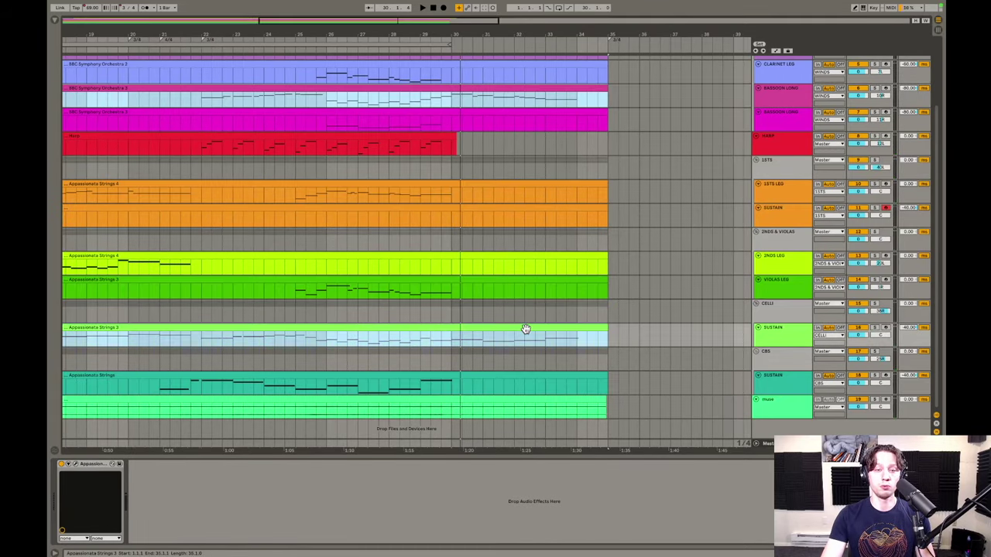
key(shift+Tab)
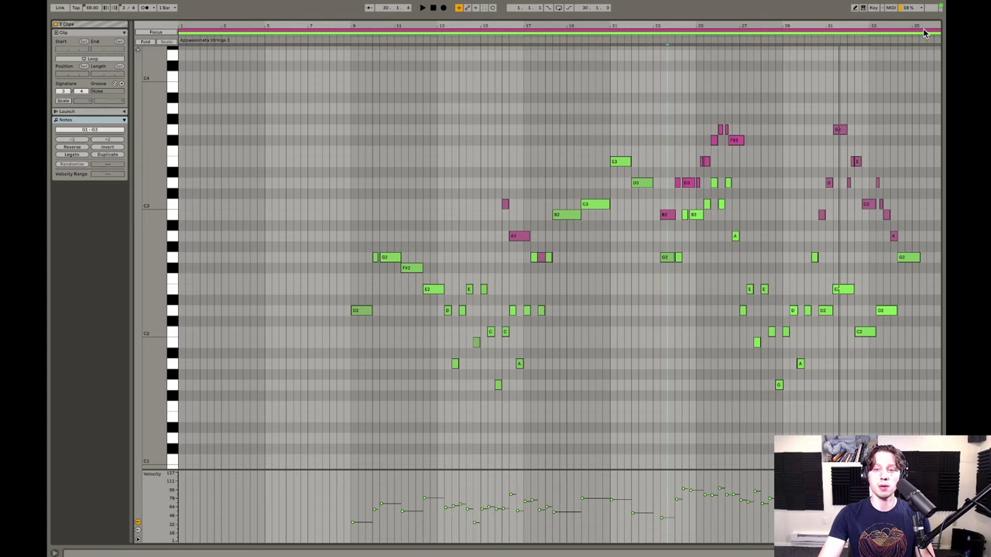
drag(924, 23, 763, 27)
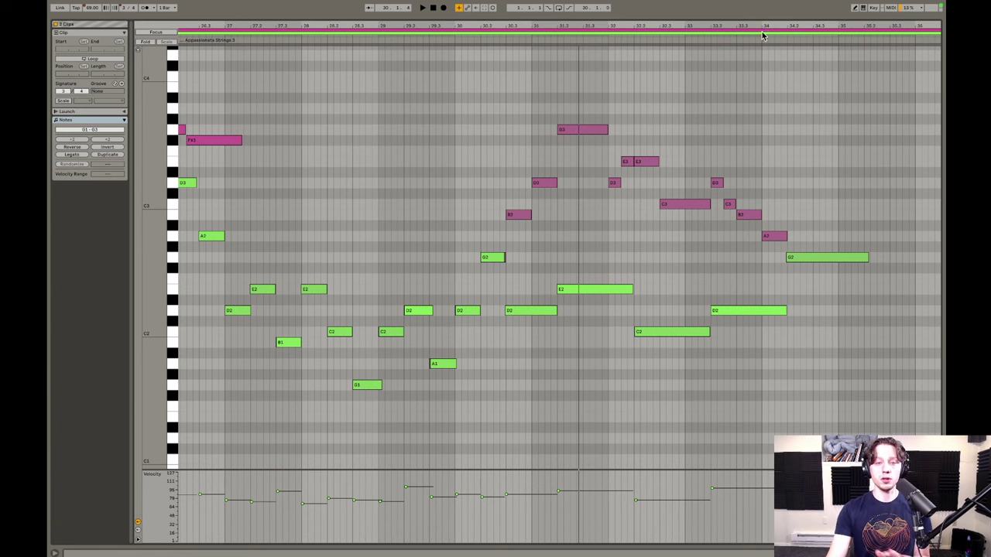
scroll(549, 129, left, 5)
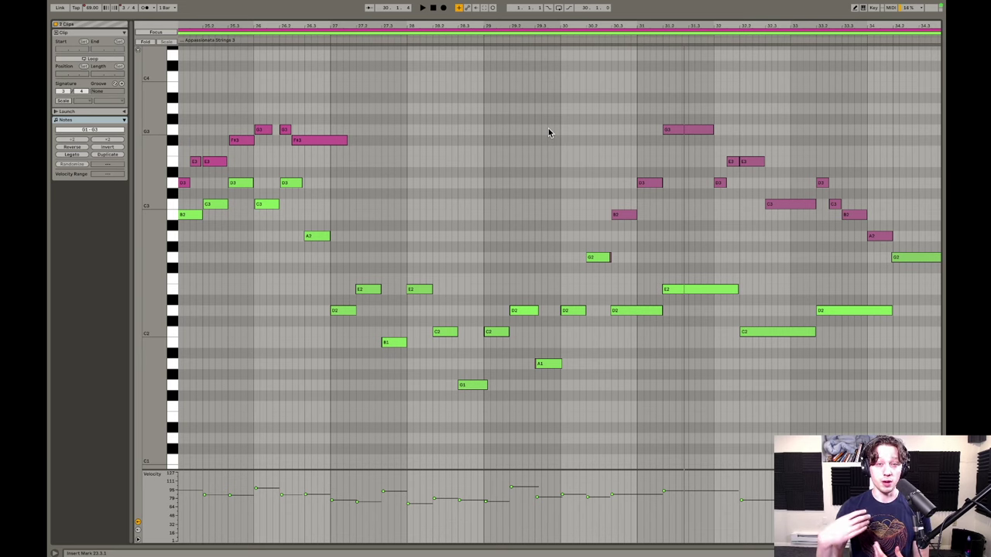
scroll(548, 132, right, 5)
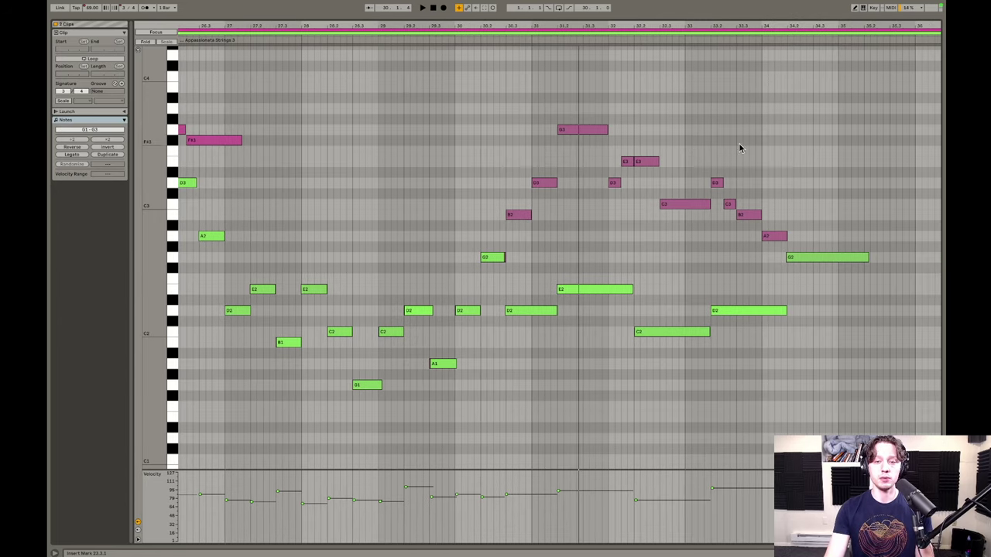
click(724, 32)
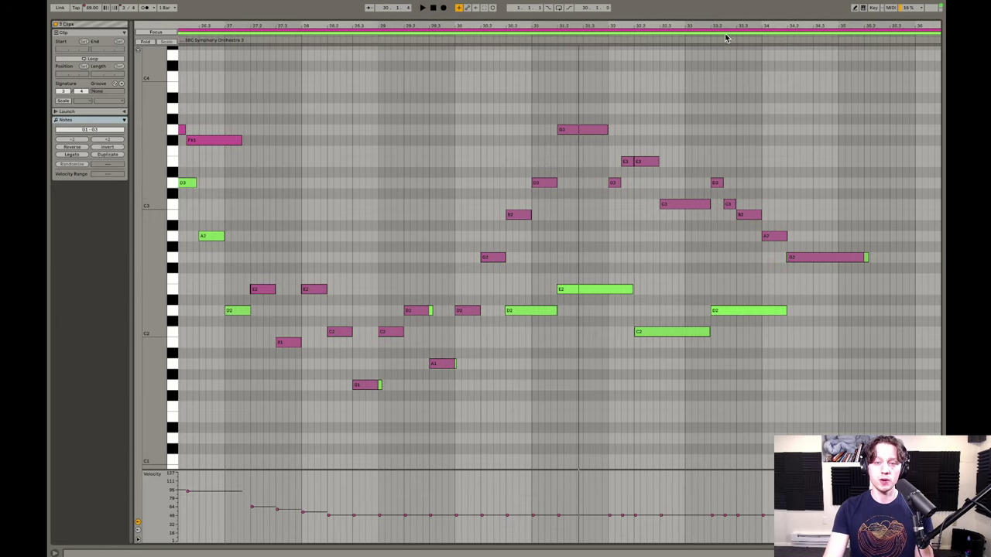
Try raising the final held note at bar 34 to A2 and lower it back to G2.
click(814, 257)
key(Up)
key(Up)
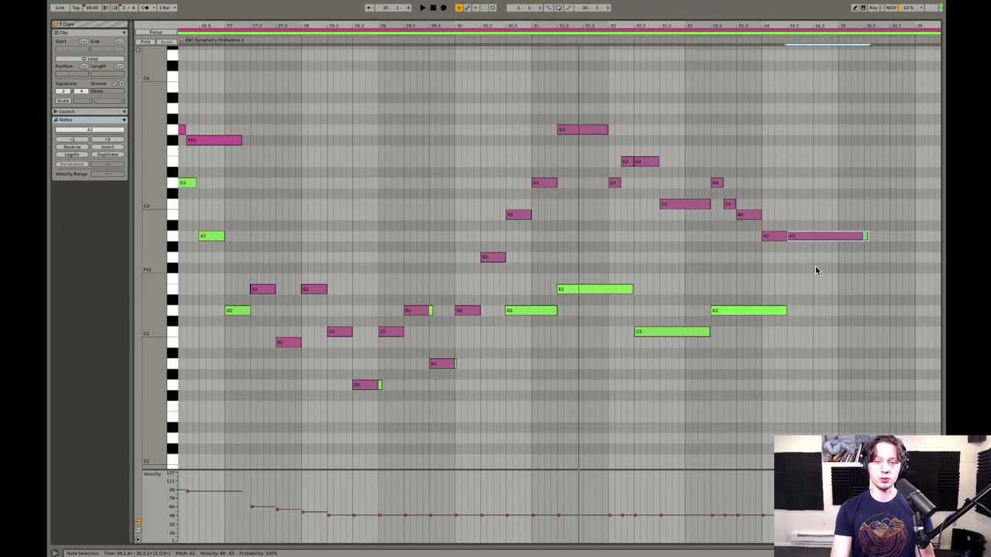
key(Down)
key(Down)
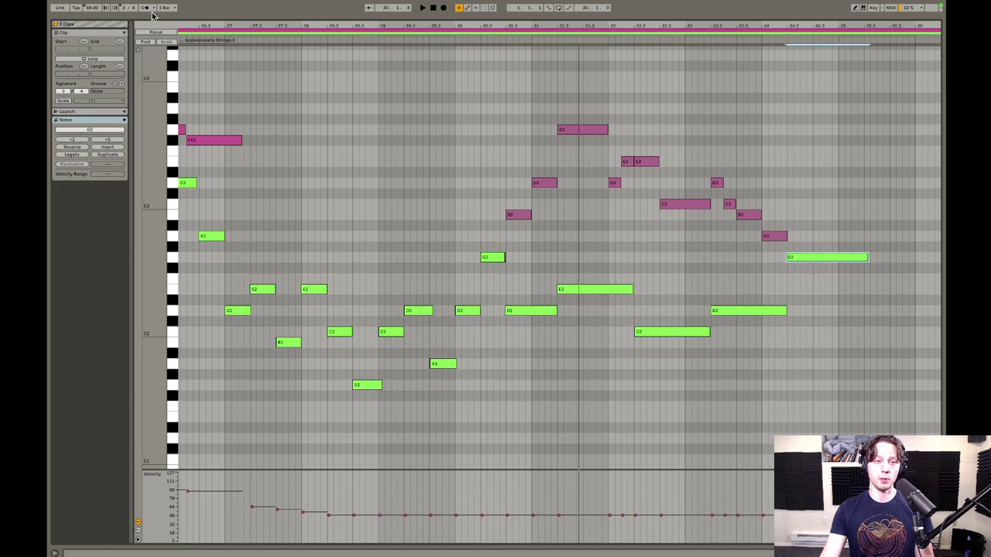
Focus on the bassoon clip alone, try its final note at B2 above the cello's G2, restore it to G2 and return to the arrangement.
click(159, 27)
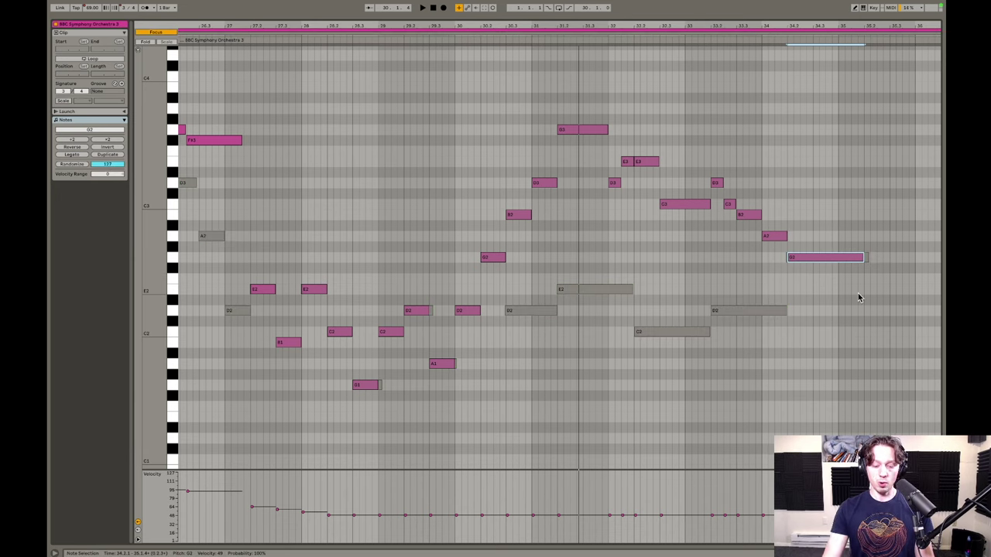
key(Up)
key(Up)
key(Up)
key(Down)
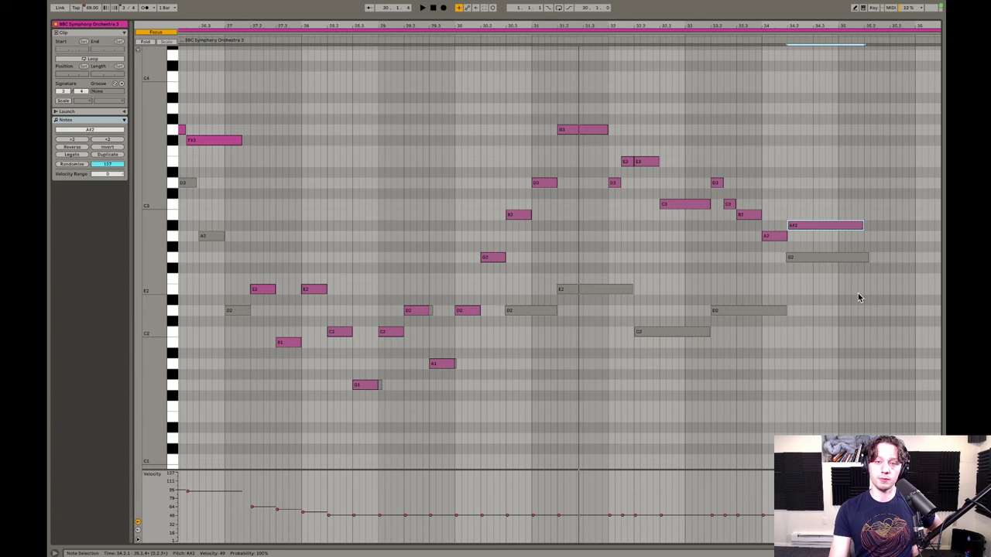
key(Down)
key(Up)
key(Up)
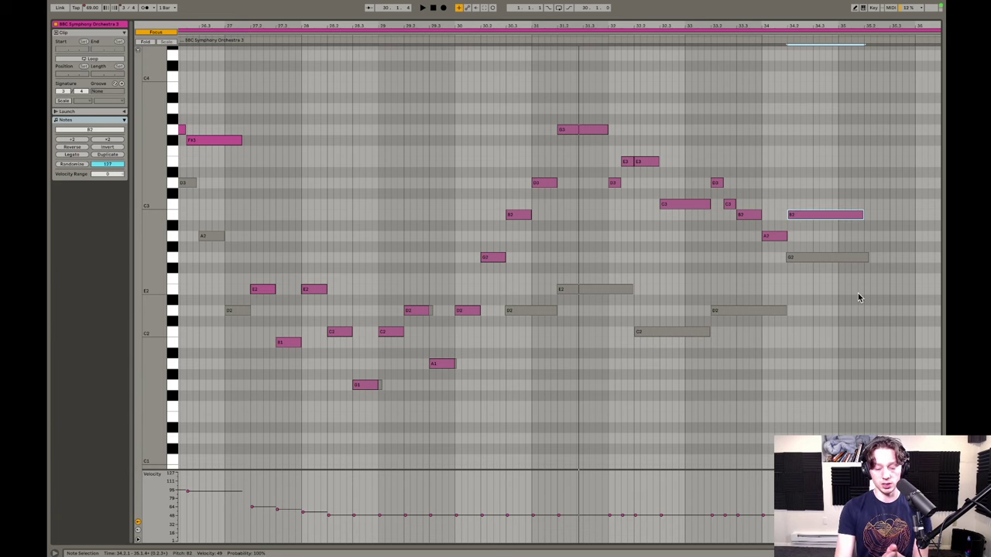
key(Down)
key(Down)
key(Down)
key(Down)
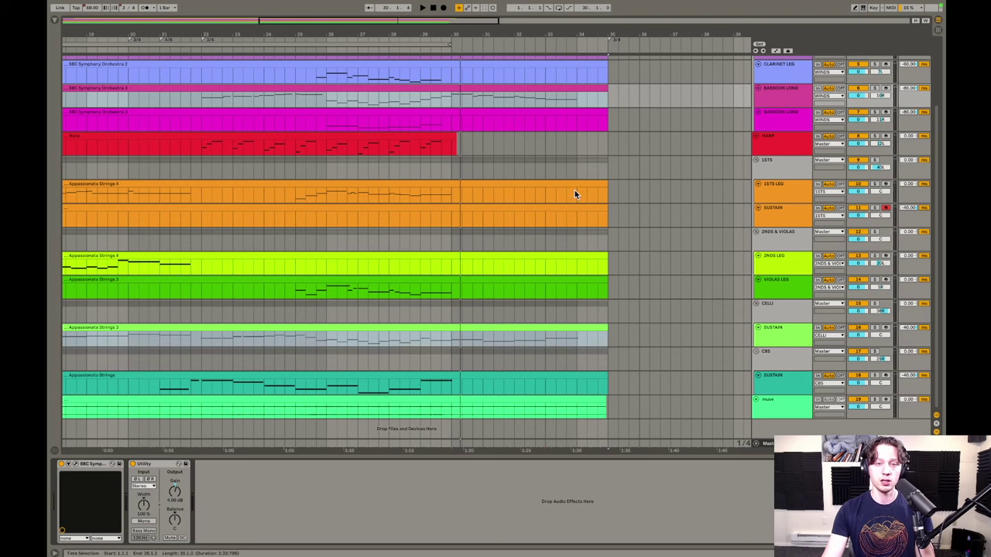
Open the upper BASSOON LONG and cello SUSTAIN clips together and examine how their lines meet between bars 30 and 35.
super+double_click(506, 326)
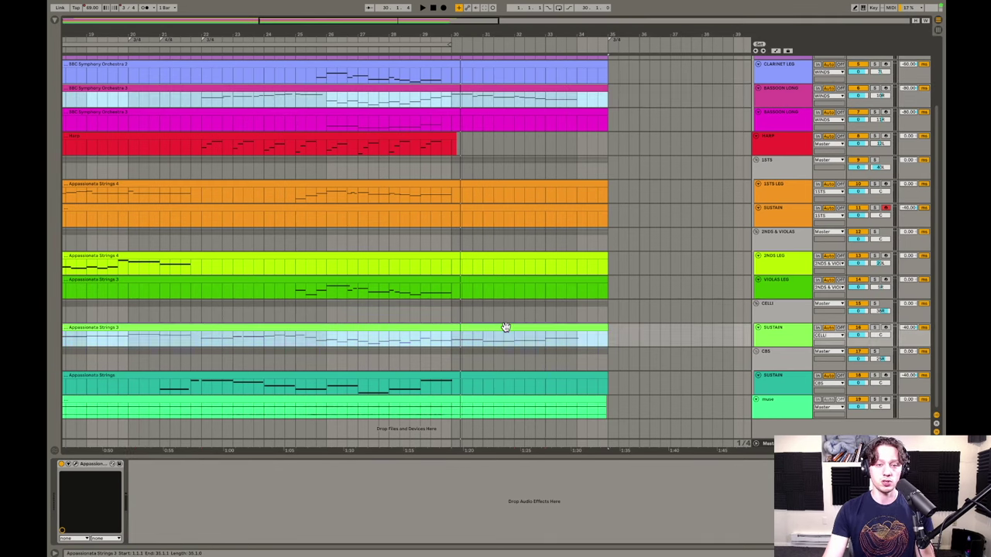
click(184, 33)
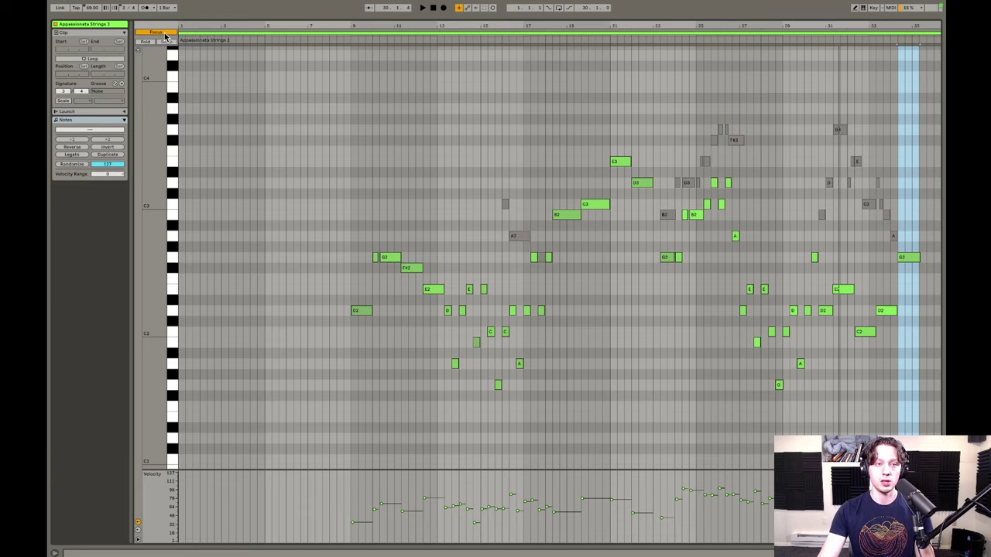
click(165, 33)
drag(867, 25, 464, 78)
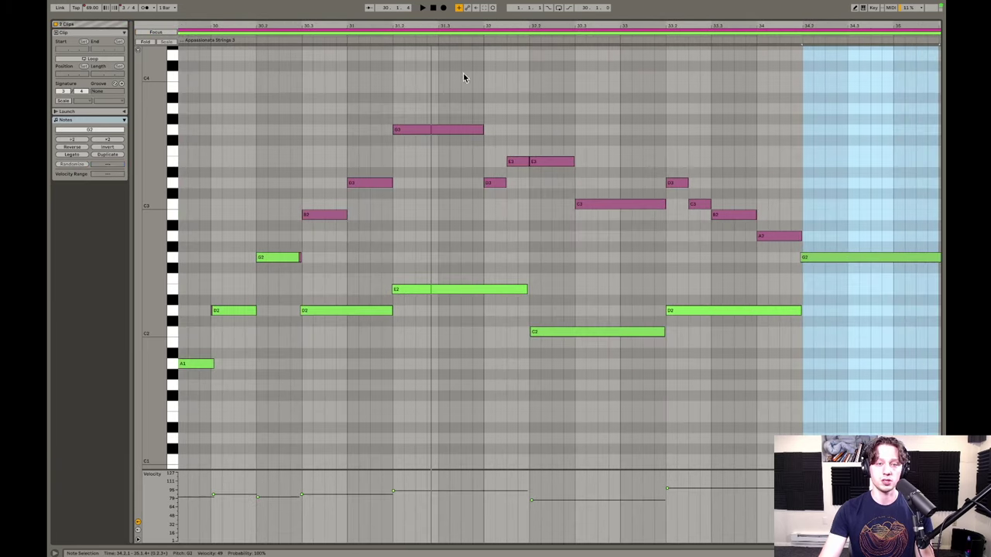
click(275, 33)
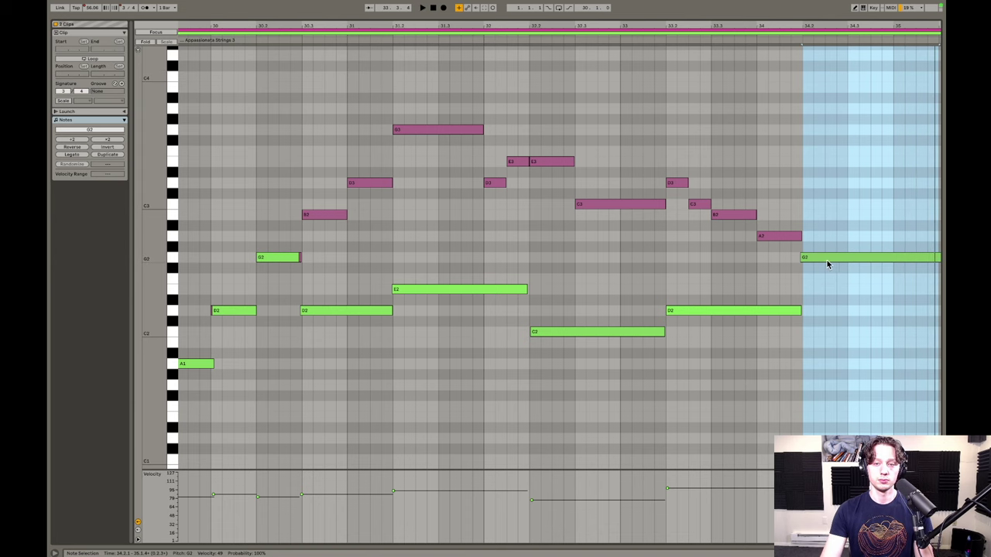
click(854, 228)
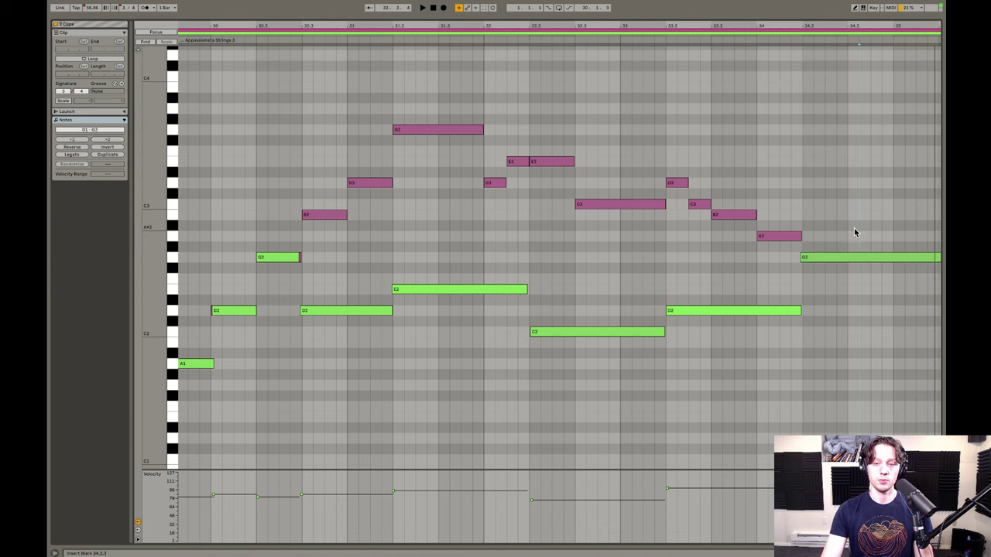
Focus on the cello clip, try its final note an octave lower at G1 in playback, restore it to G2 and return to the arrangement.
click(155, 32)
key(shift+Down)
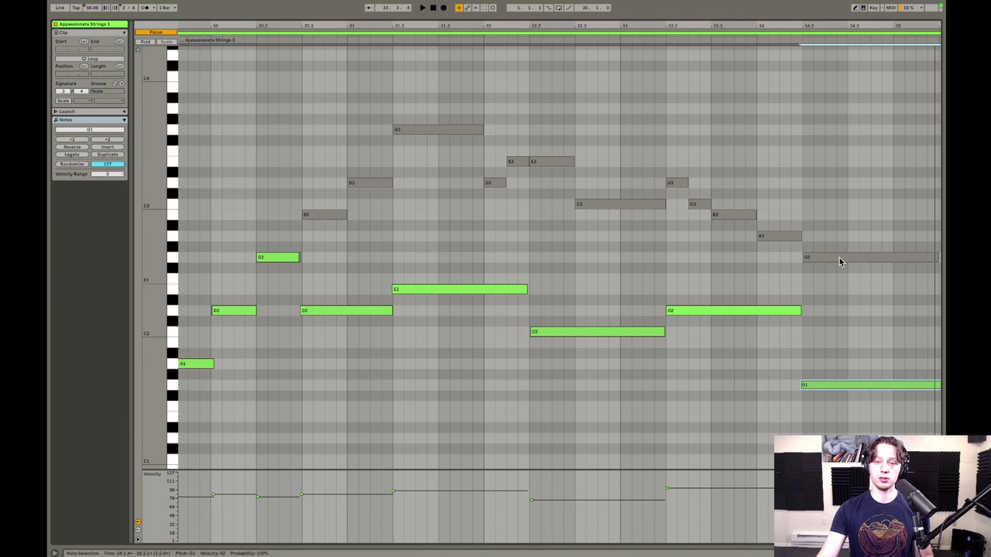
click(632, 40)
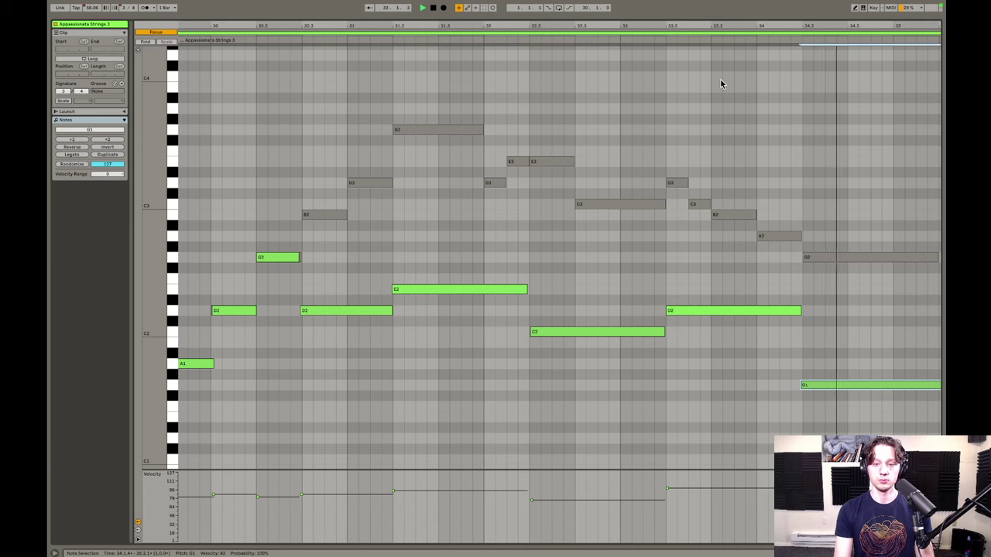
key(space)
drag(842, 338, 853, 440)
key(shift+Up)
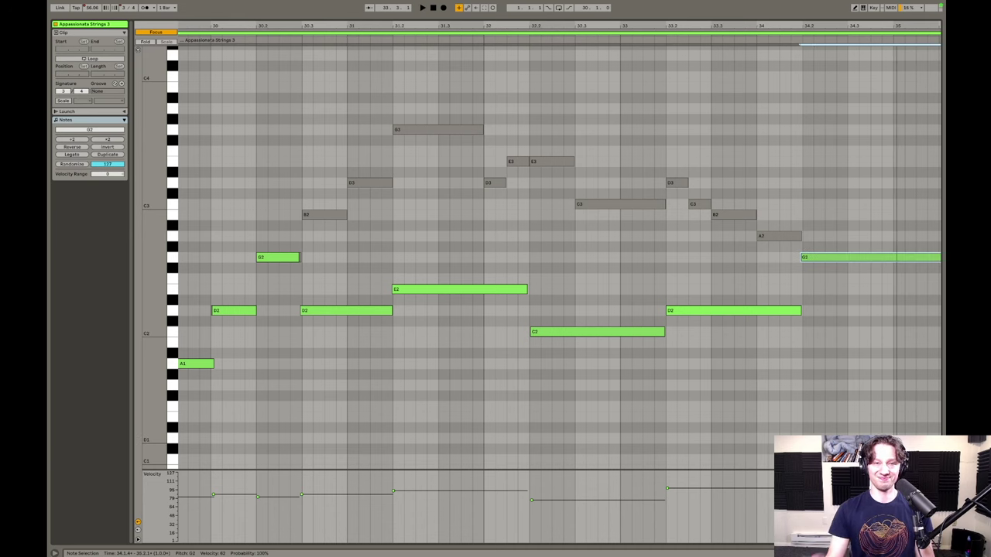
key(shift+Tab)
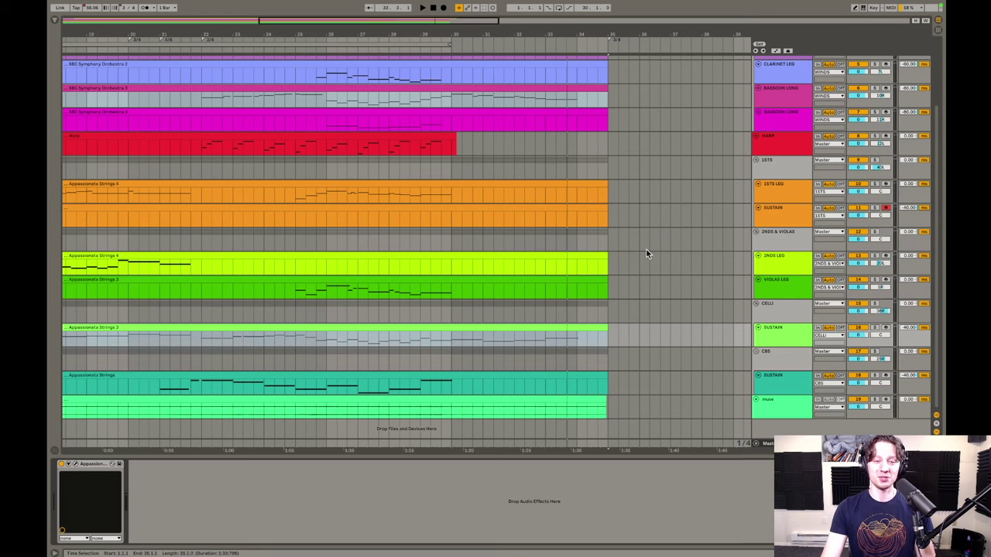
Show the full length of the arrangement, view the muse track's audio clip waveform and return to the arrangement.
key(minus)
key(minus)
double_click(514, 34)
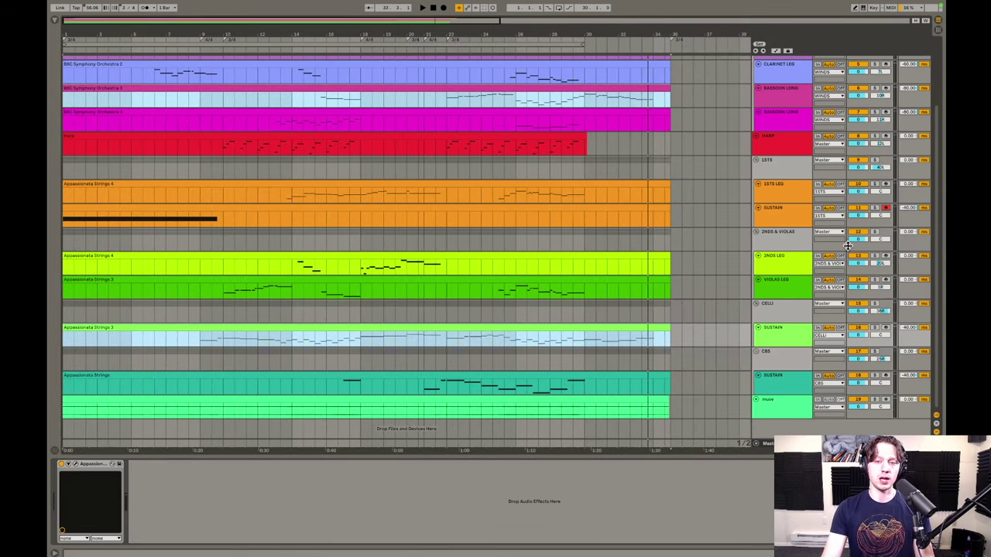
click(875, 255)
click(876, 256)
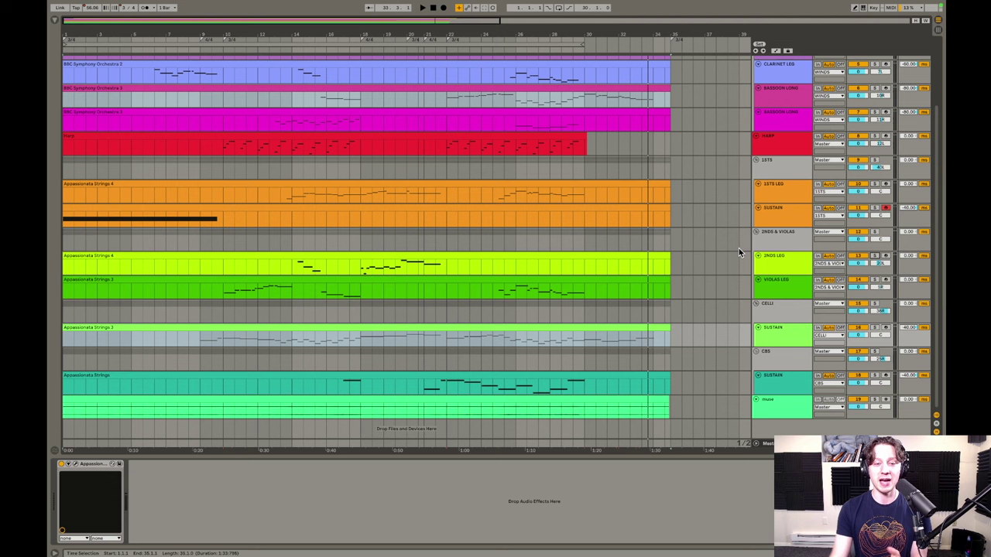
click(558, 396)
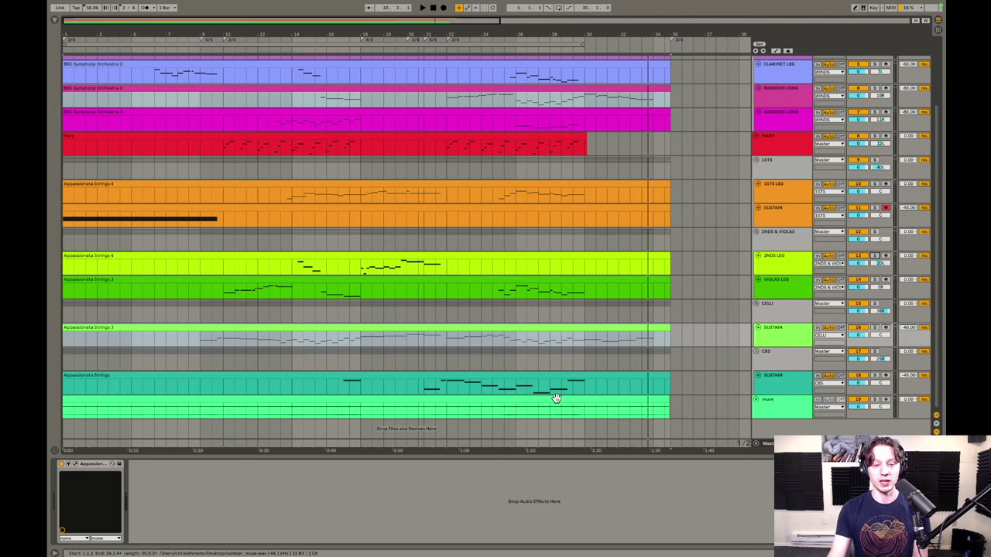
double_click(556, 398)
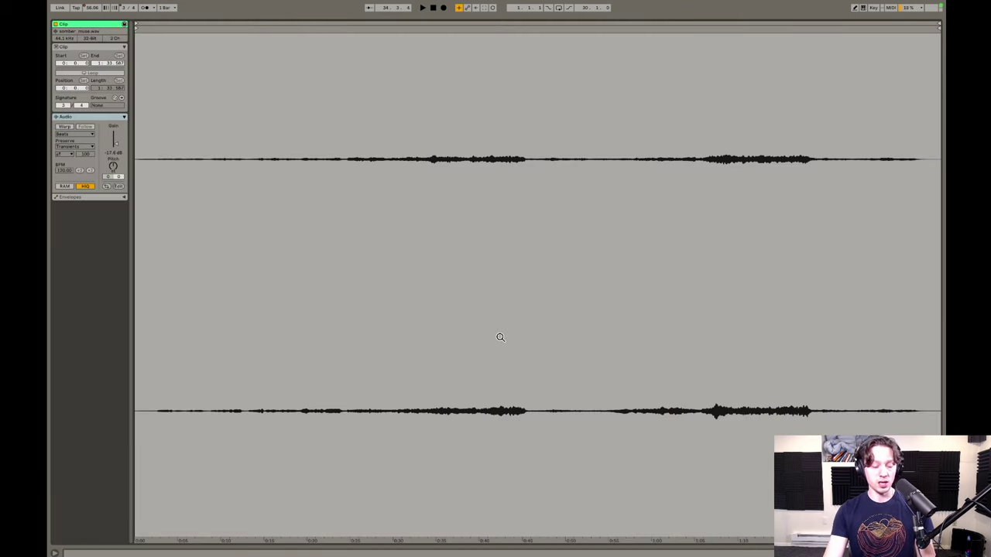
key(shift+Tab)
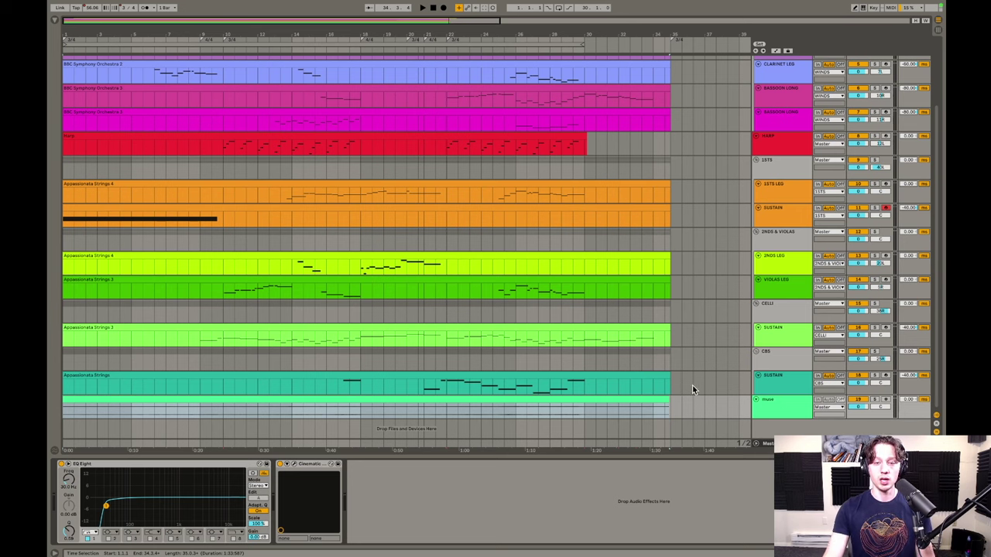
Solo the muse track, play it from bar 24, stop playback and turn the solo off.
click(780, 402)
click(875, 400)
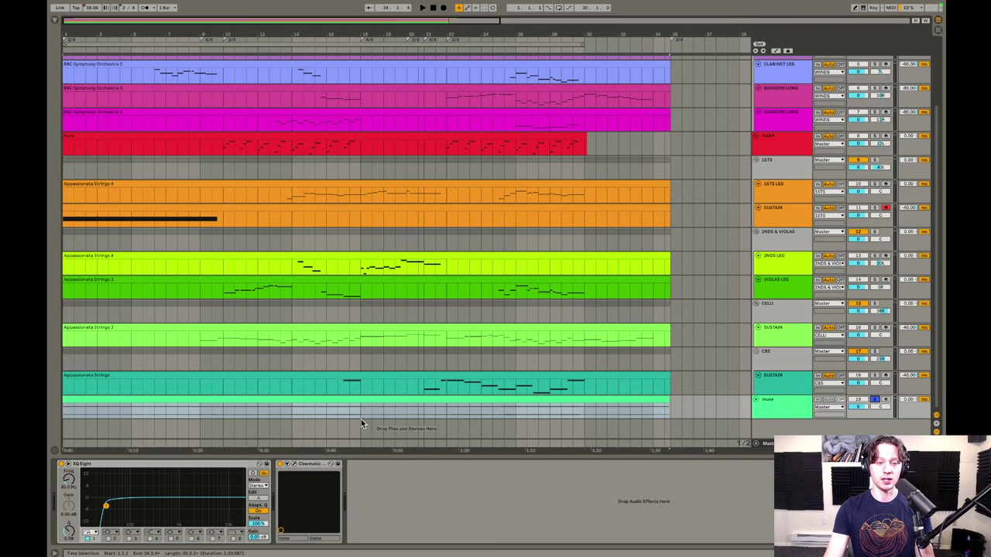
click(466, 416)
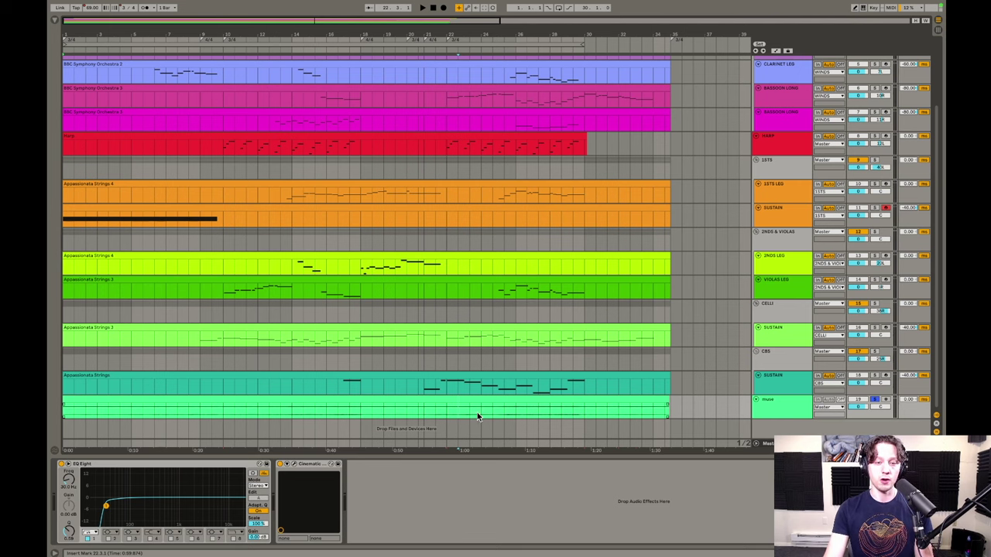
key(space)
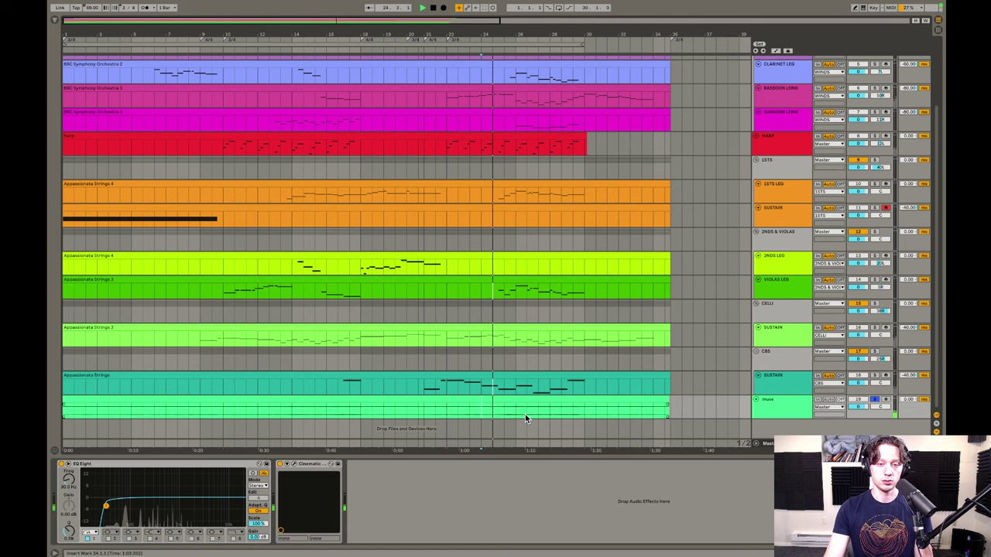
click(875, 399)
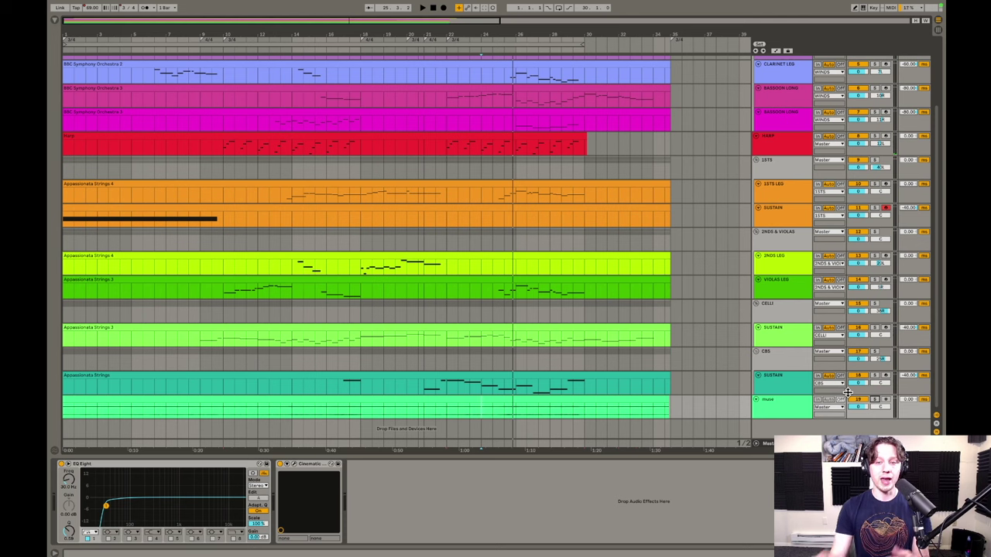
Look over the 1STS and muse tracks and display the Master track's device chain.
scroll(765, 244, up, 1)
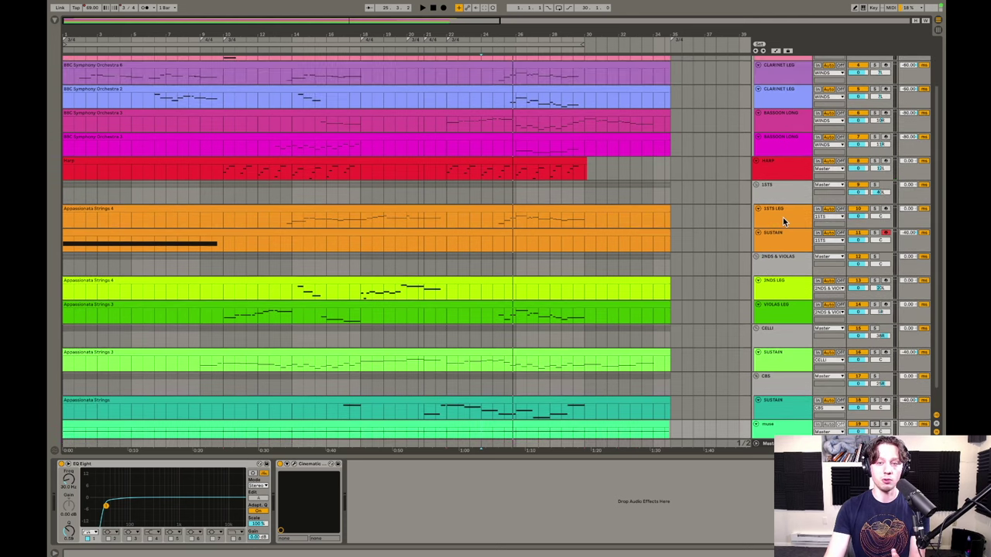
click(784, 222)
click(784, 200)
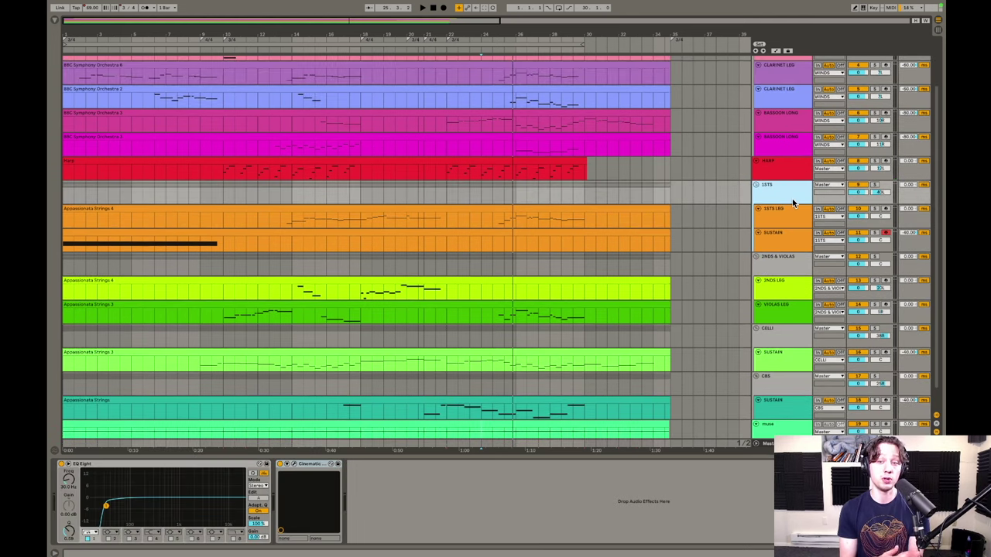
scroll(727, 243, down, 1)
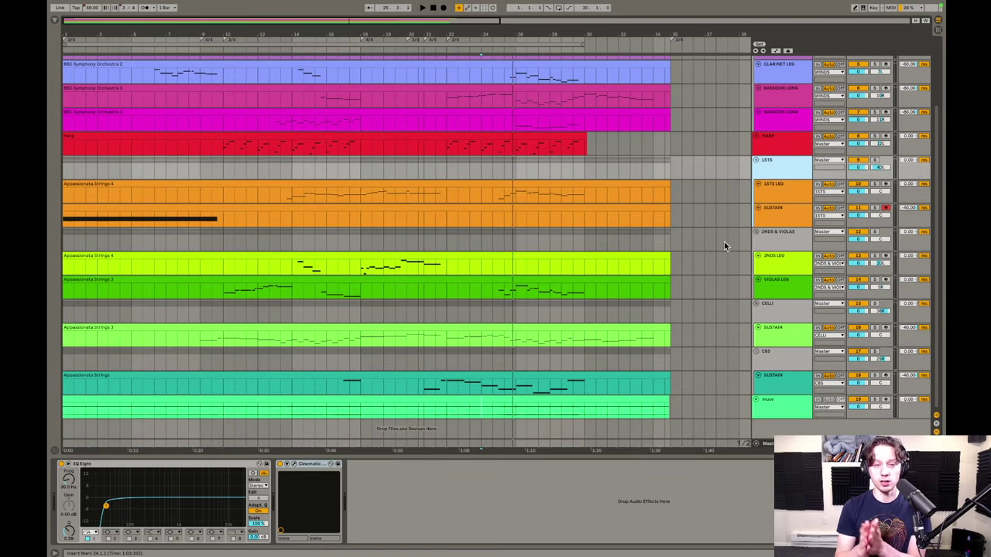
click(774, 402)
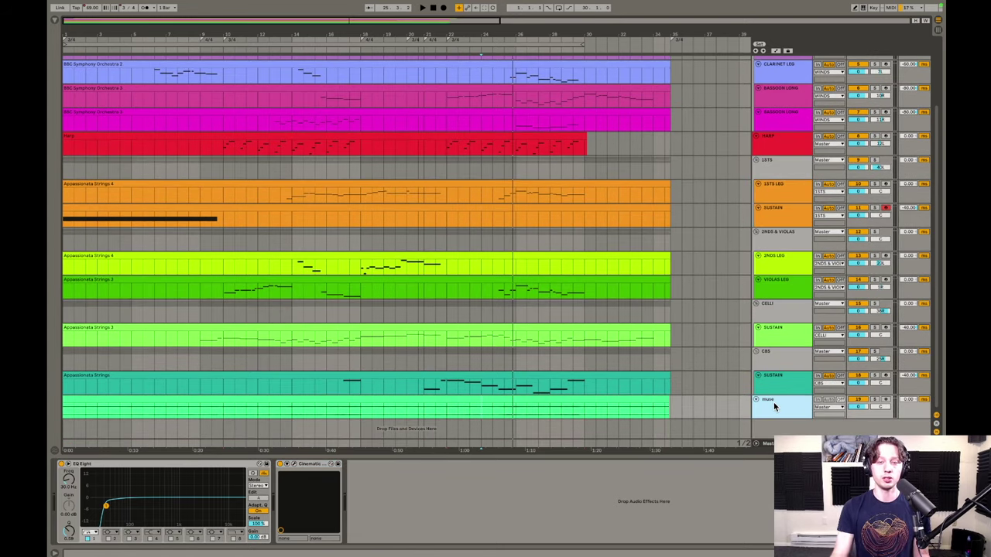
scroll(759, 396, up, 3)
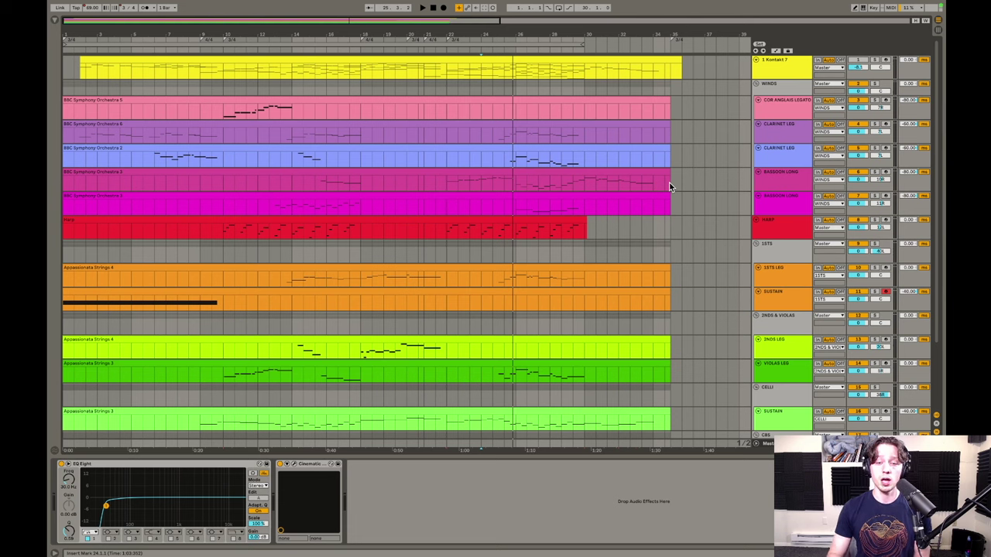
click(771, 443)
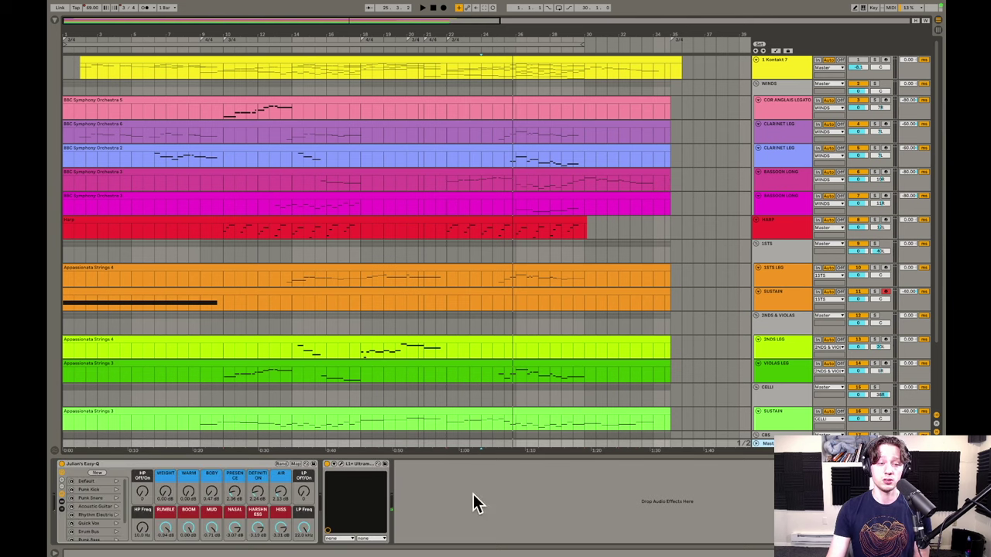